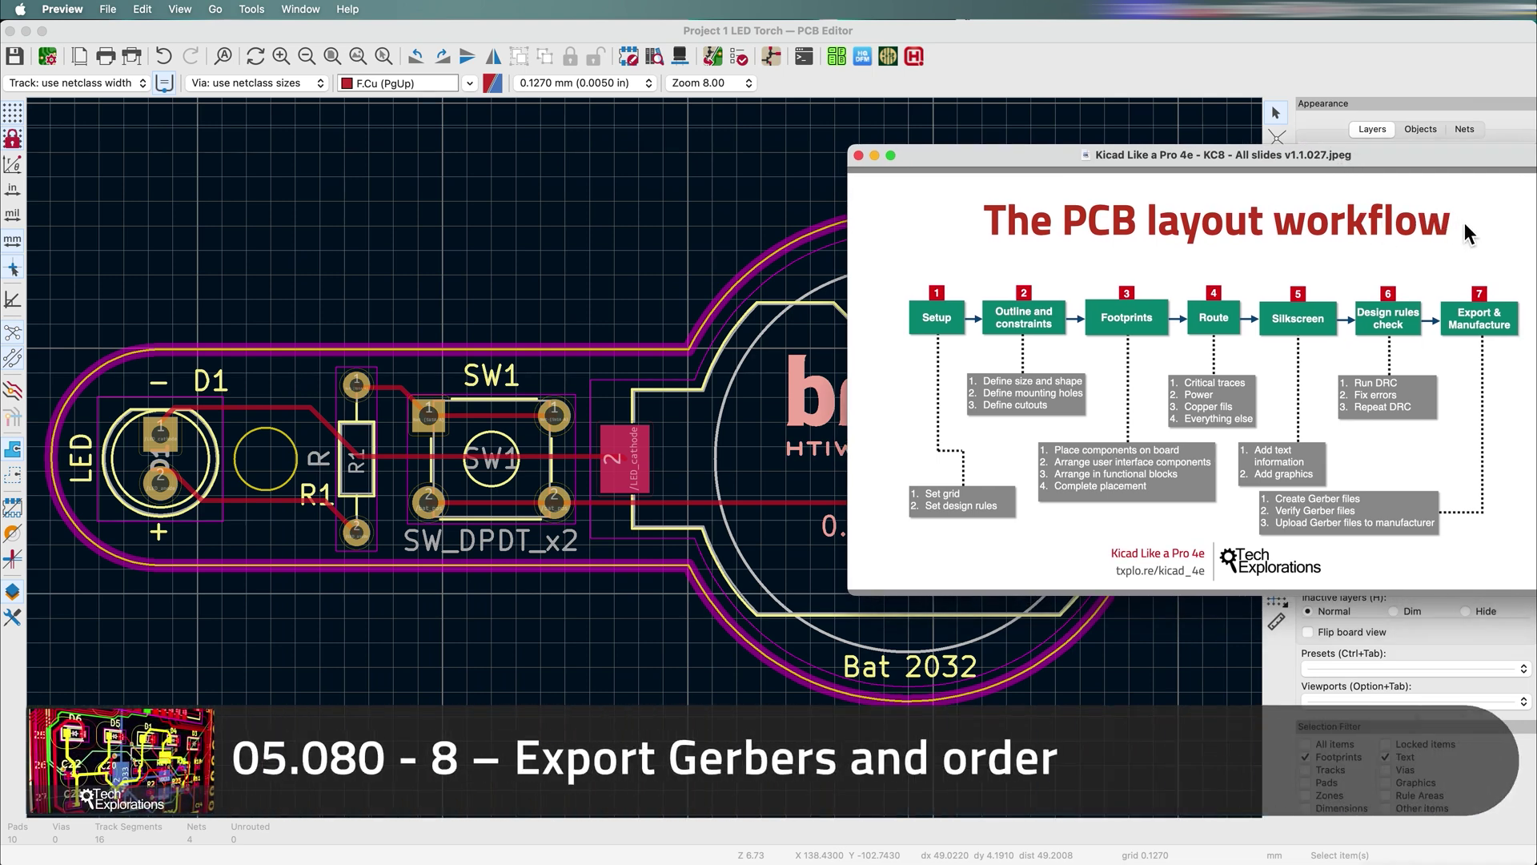
Step: Highlight the Export & Manufacture step on the slide, then bring the LED Torch PCB Editor forward
left_click_drag(1437, 298, 1527, 342)
left_click(1033, 50)
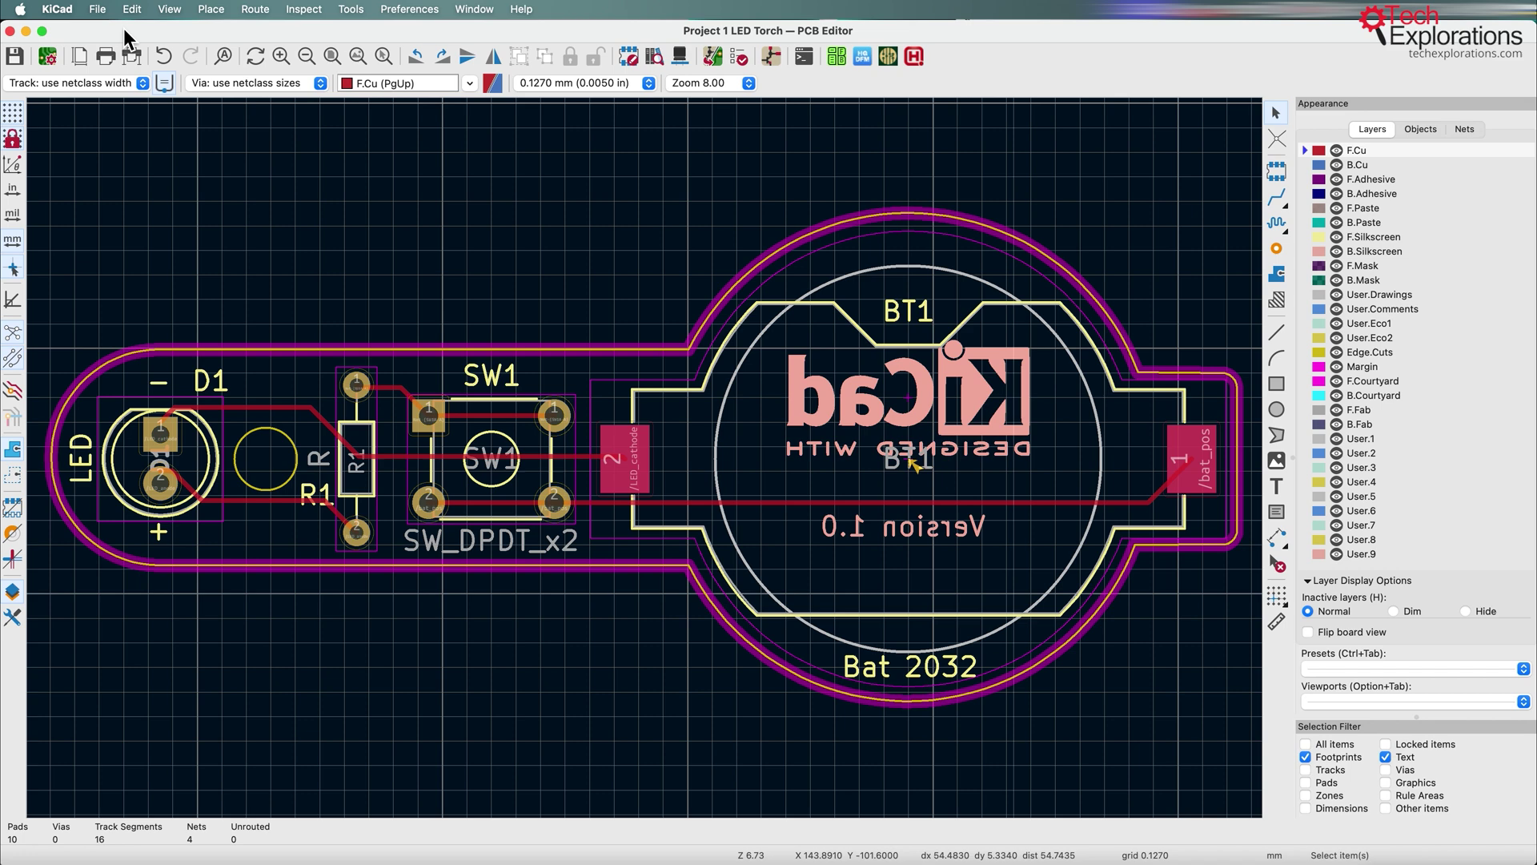
left_click(474, 9)
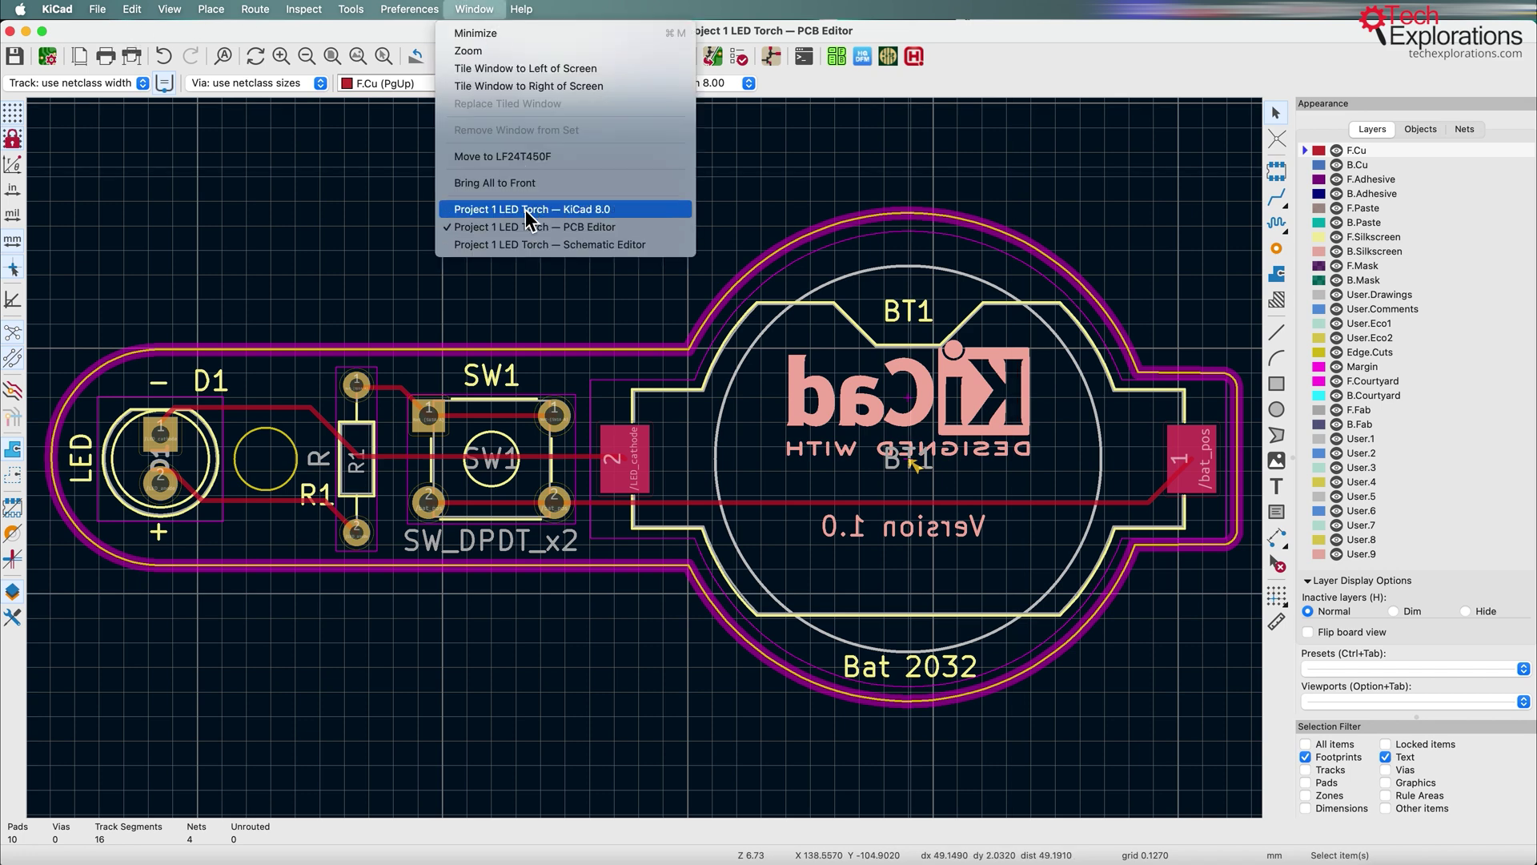
left_click(951, 272)
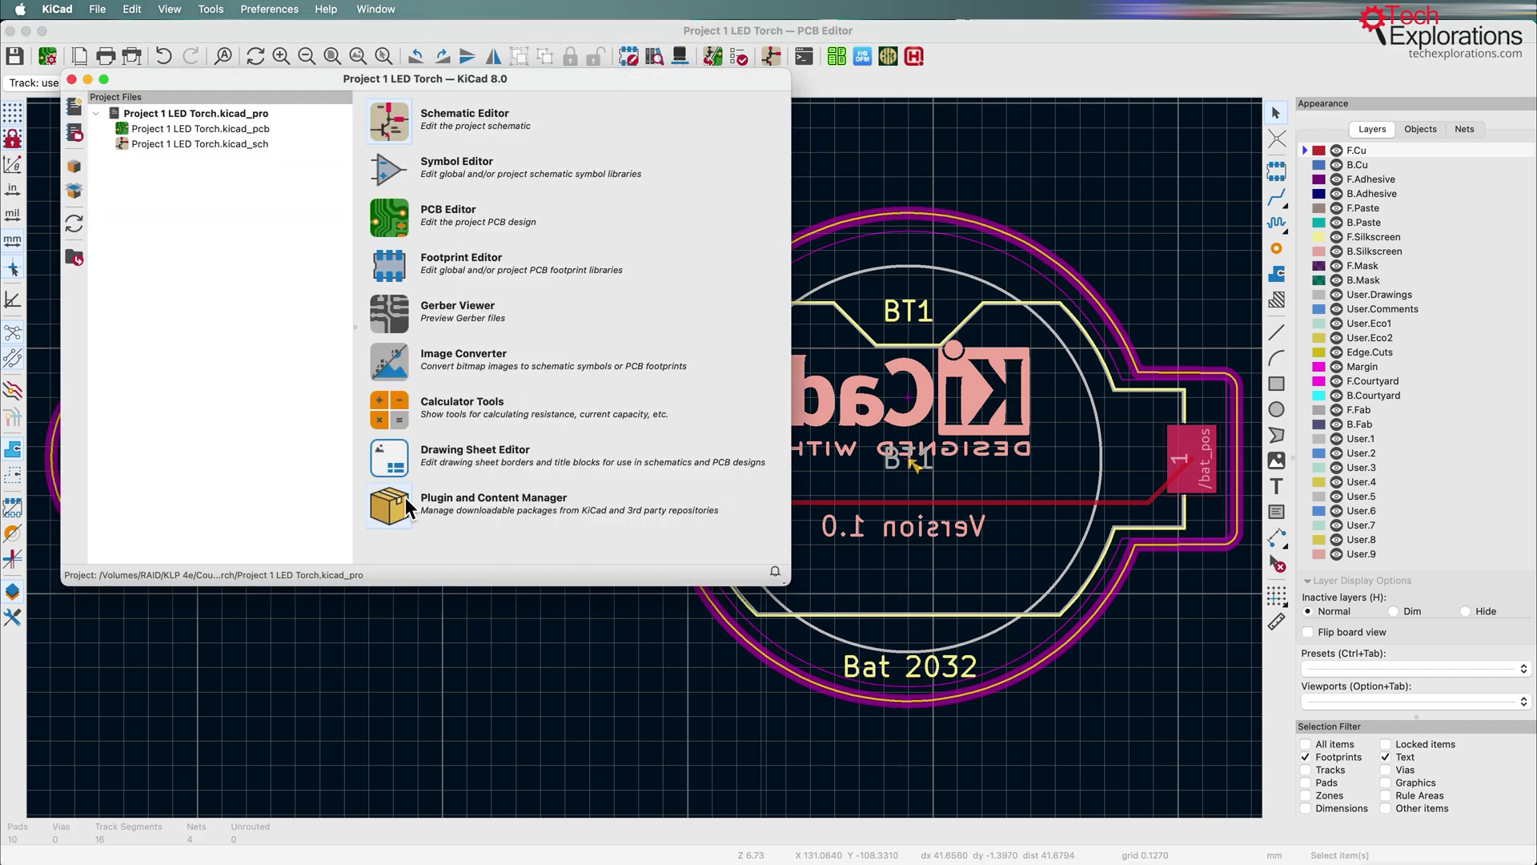
left_click(440, 519)
left_click(426, 155)
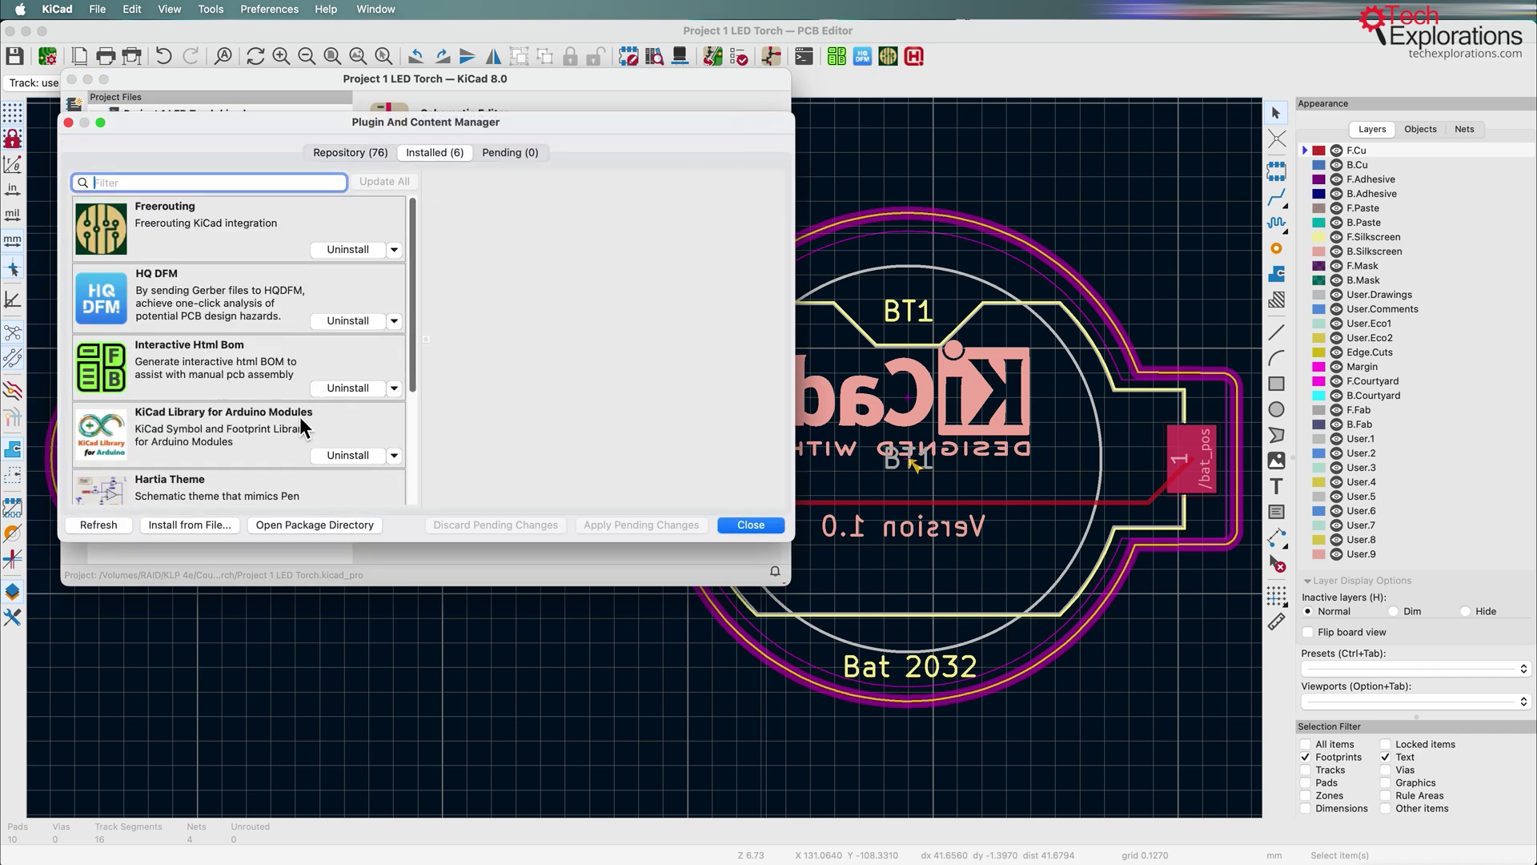
scroll(300, 414, "down", 5)
left_click(128, 406)
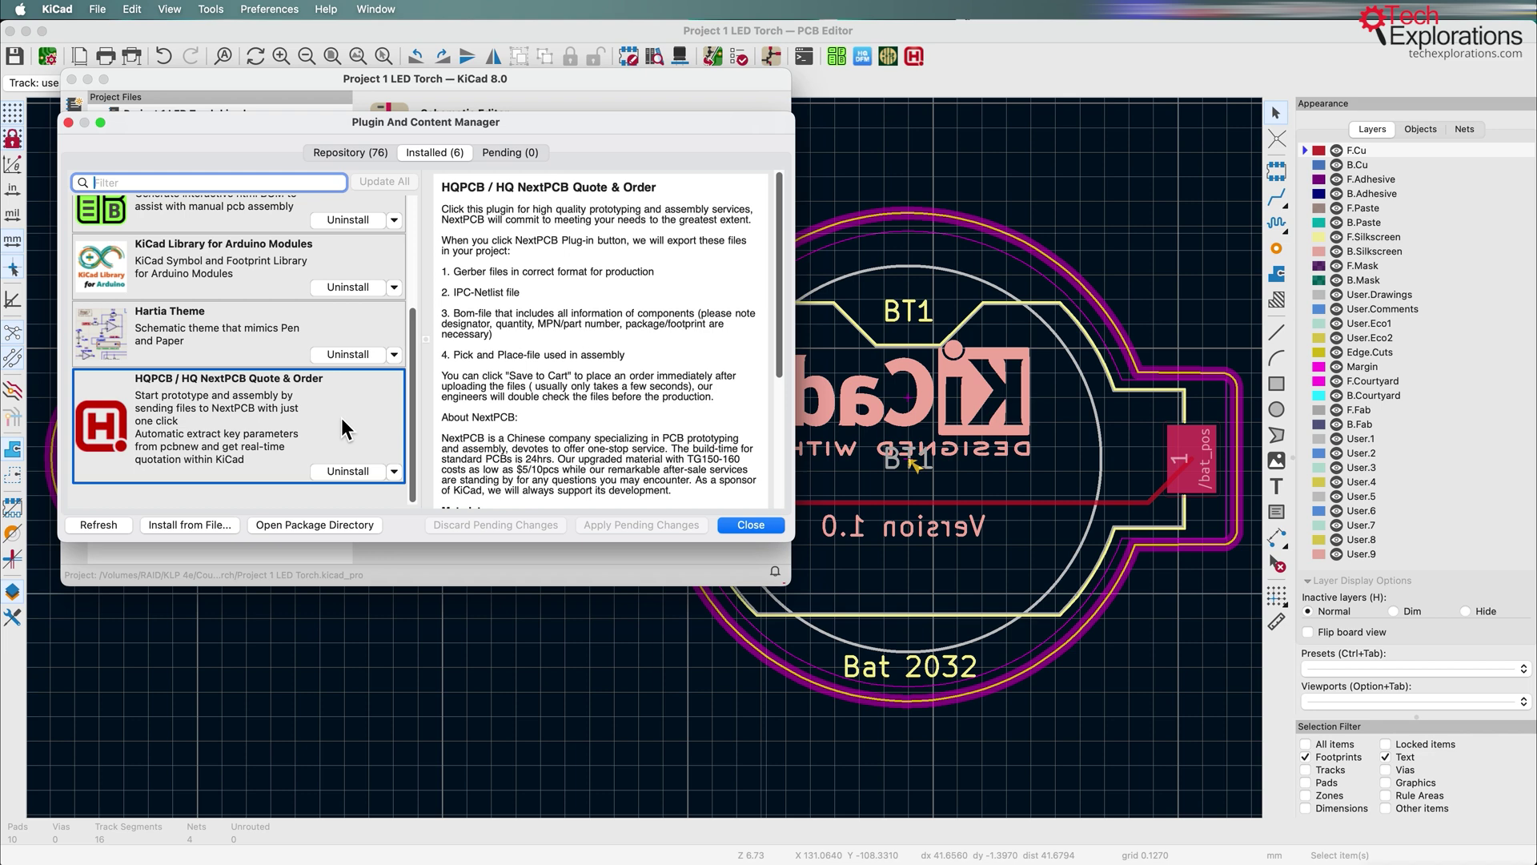
left_click(341, 153)
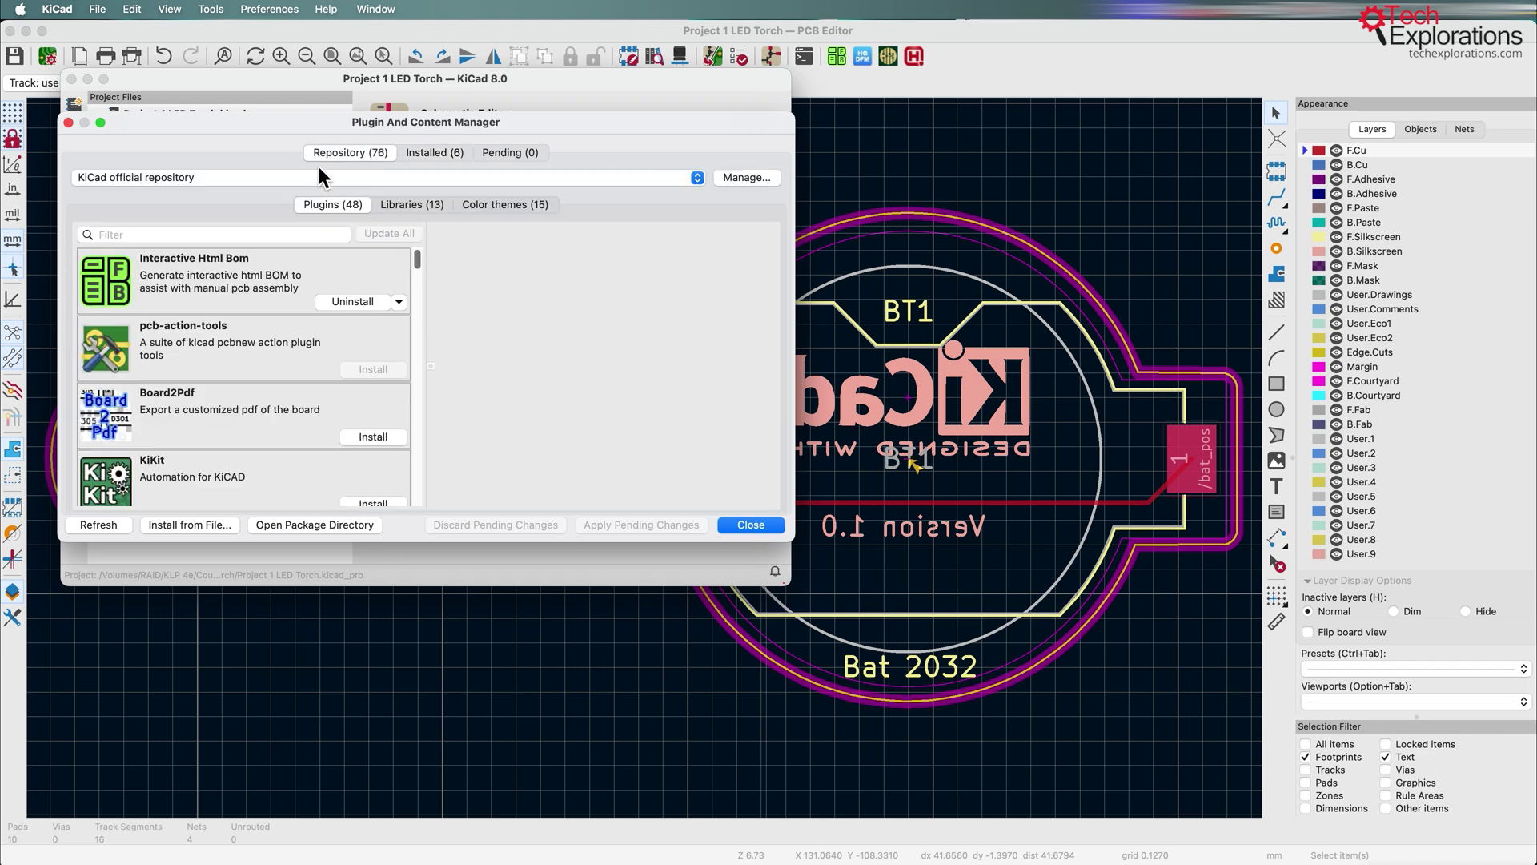
left_click(134, 237)
type("nextpcb")
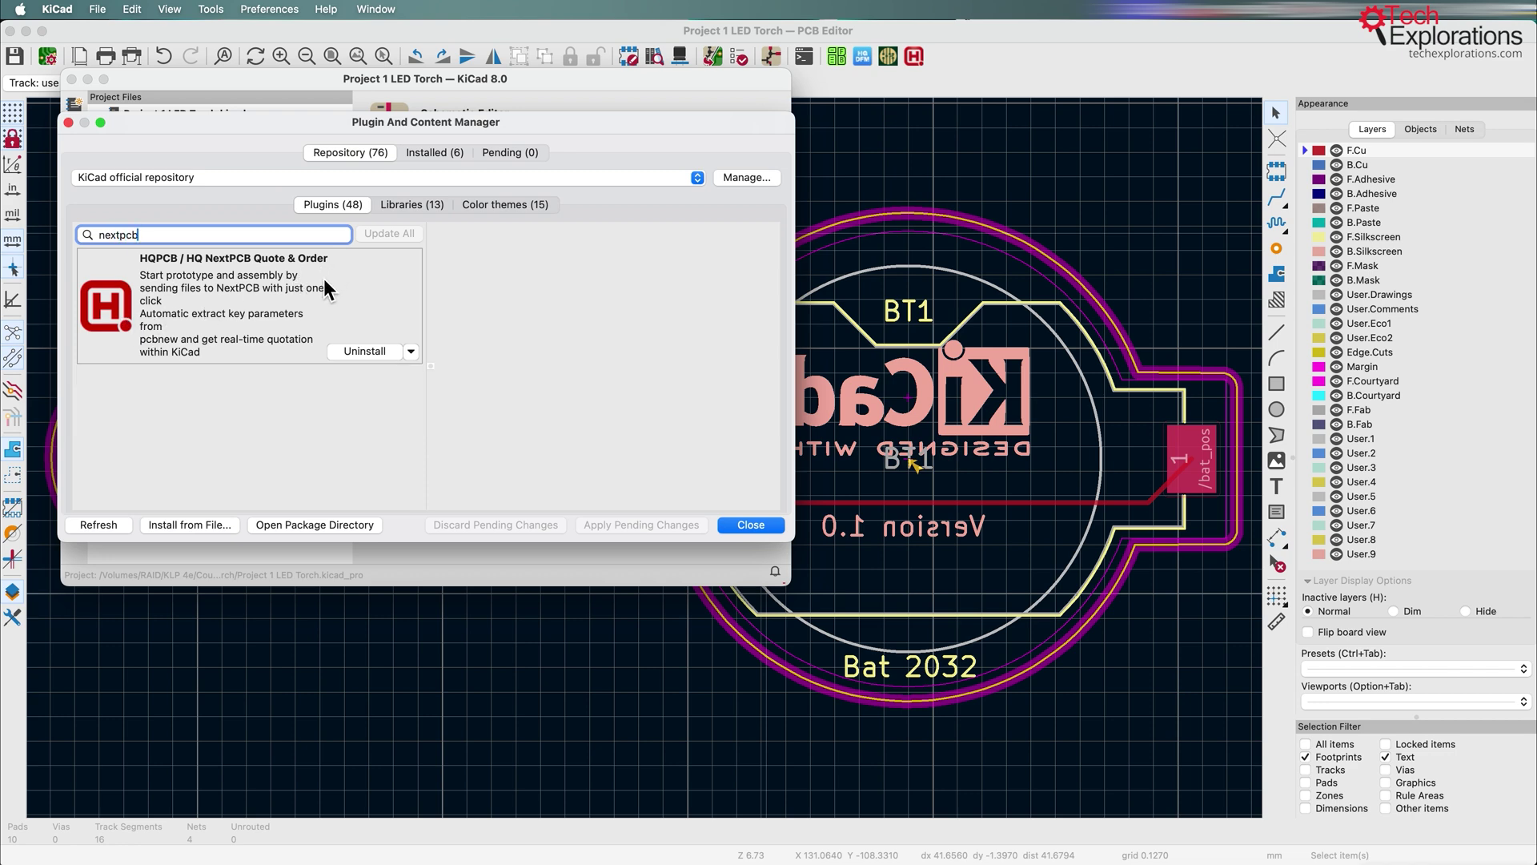
left_click(751, 524)
left_click(1006, 85)
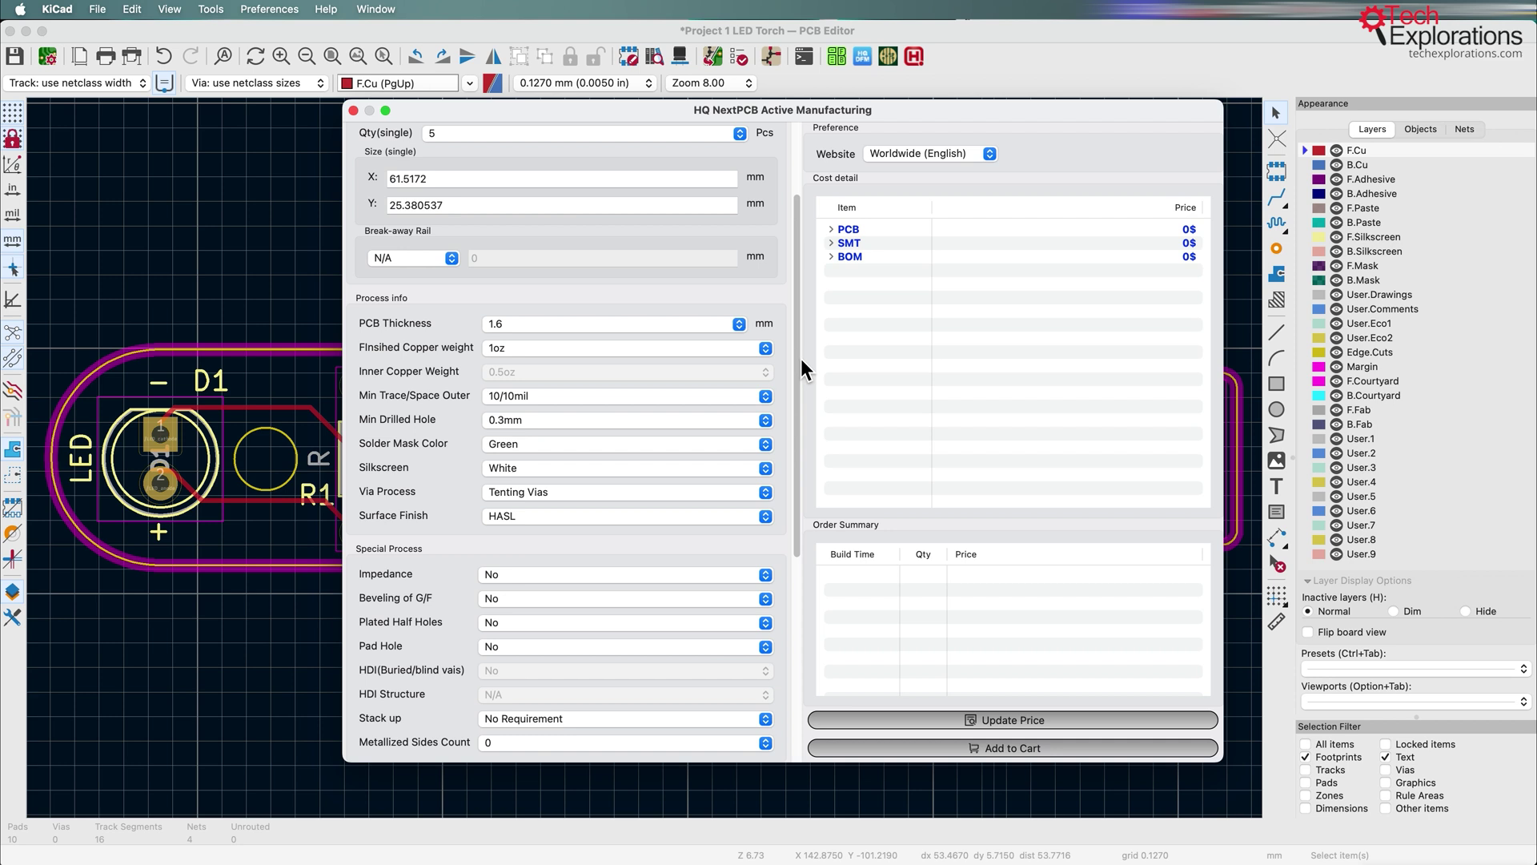
left_click_drag(801, 358, 799, 232)
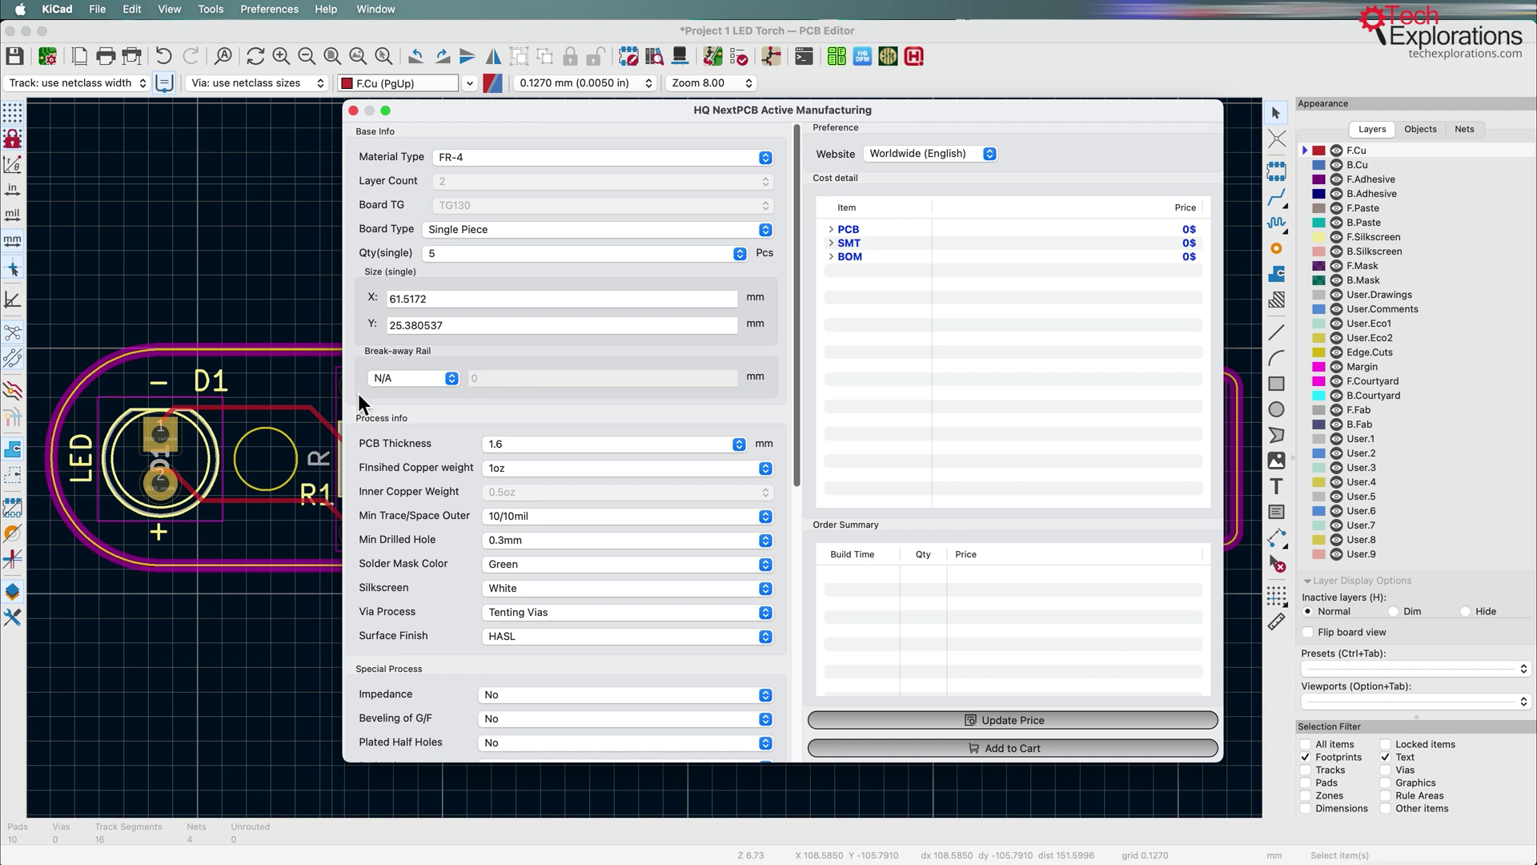
scroll(411, 583, "down", 10)
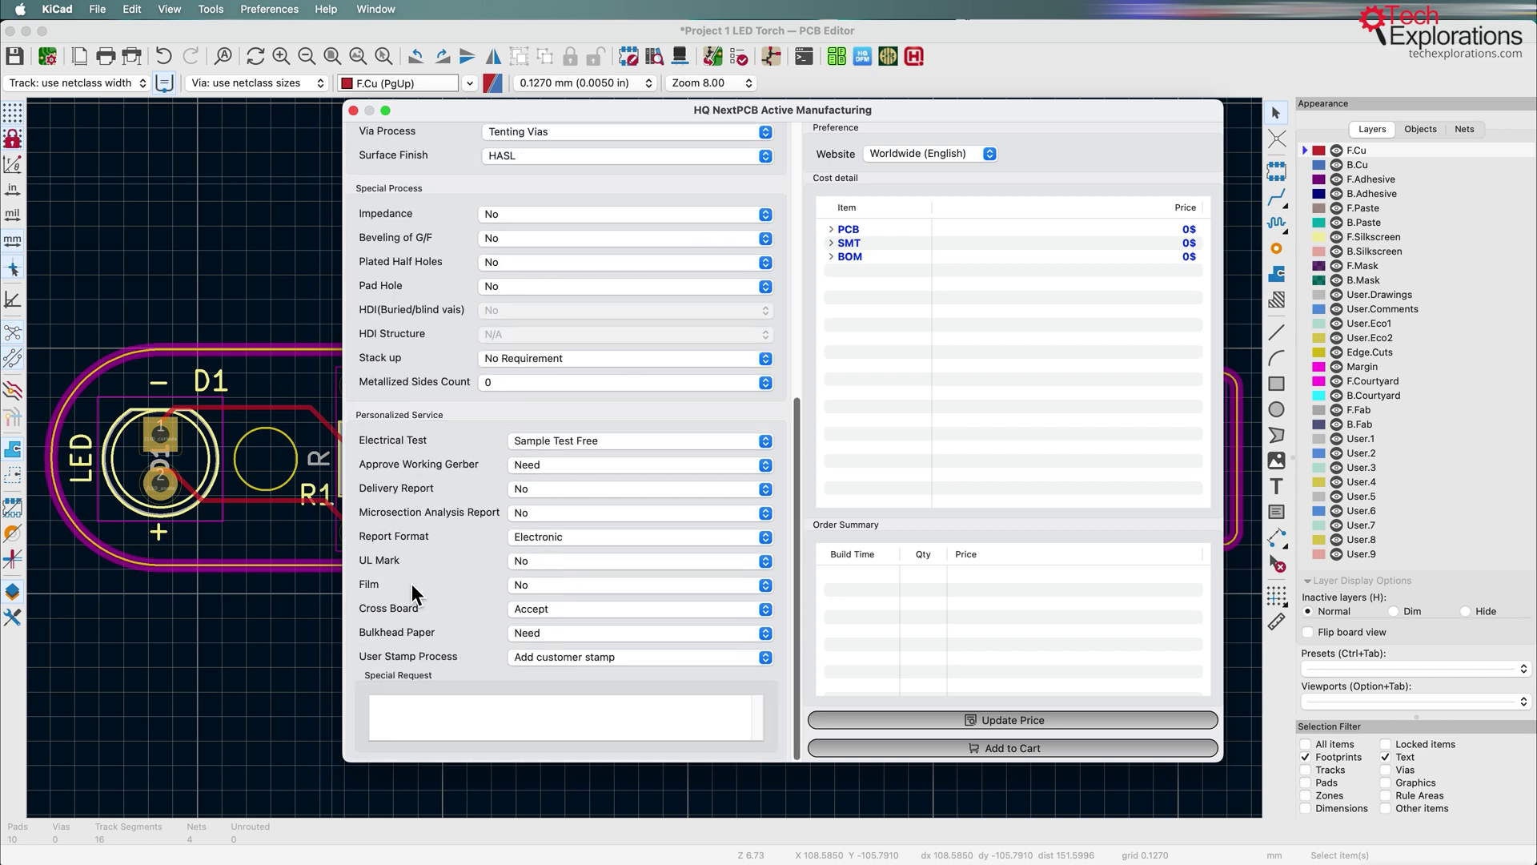
scroll(412, 583, "up", 10)
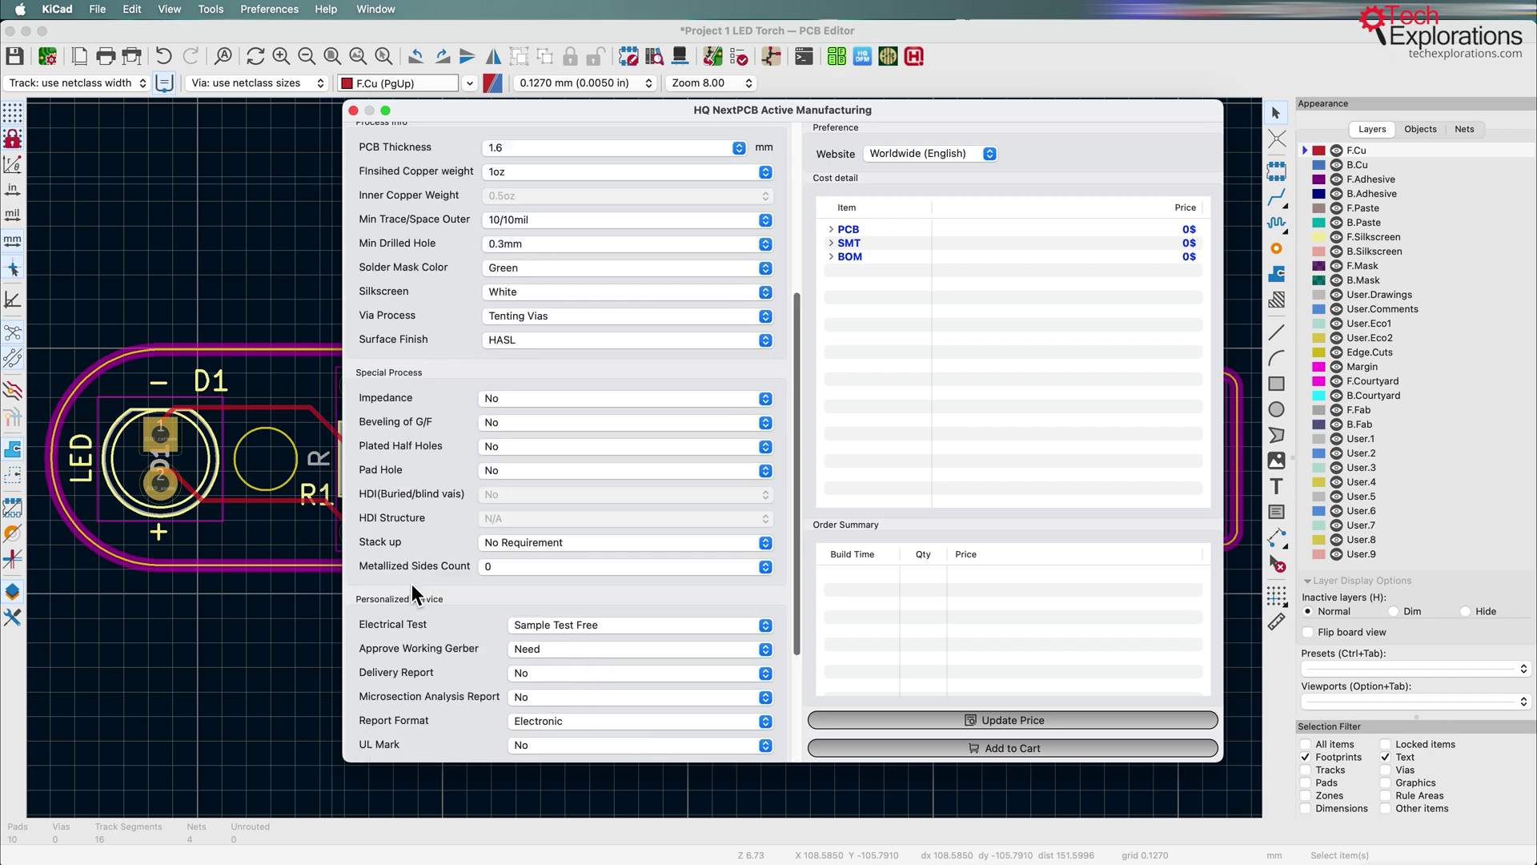
left_click(482, 163)
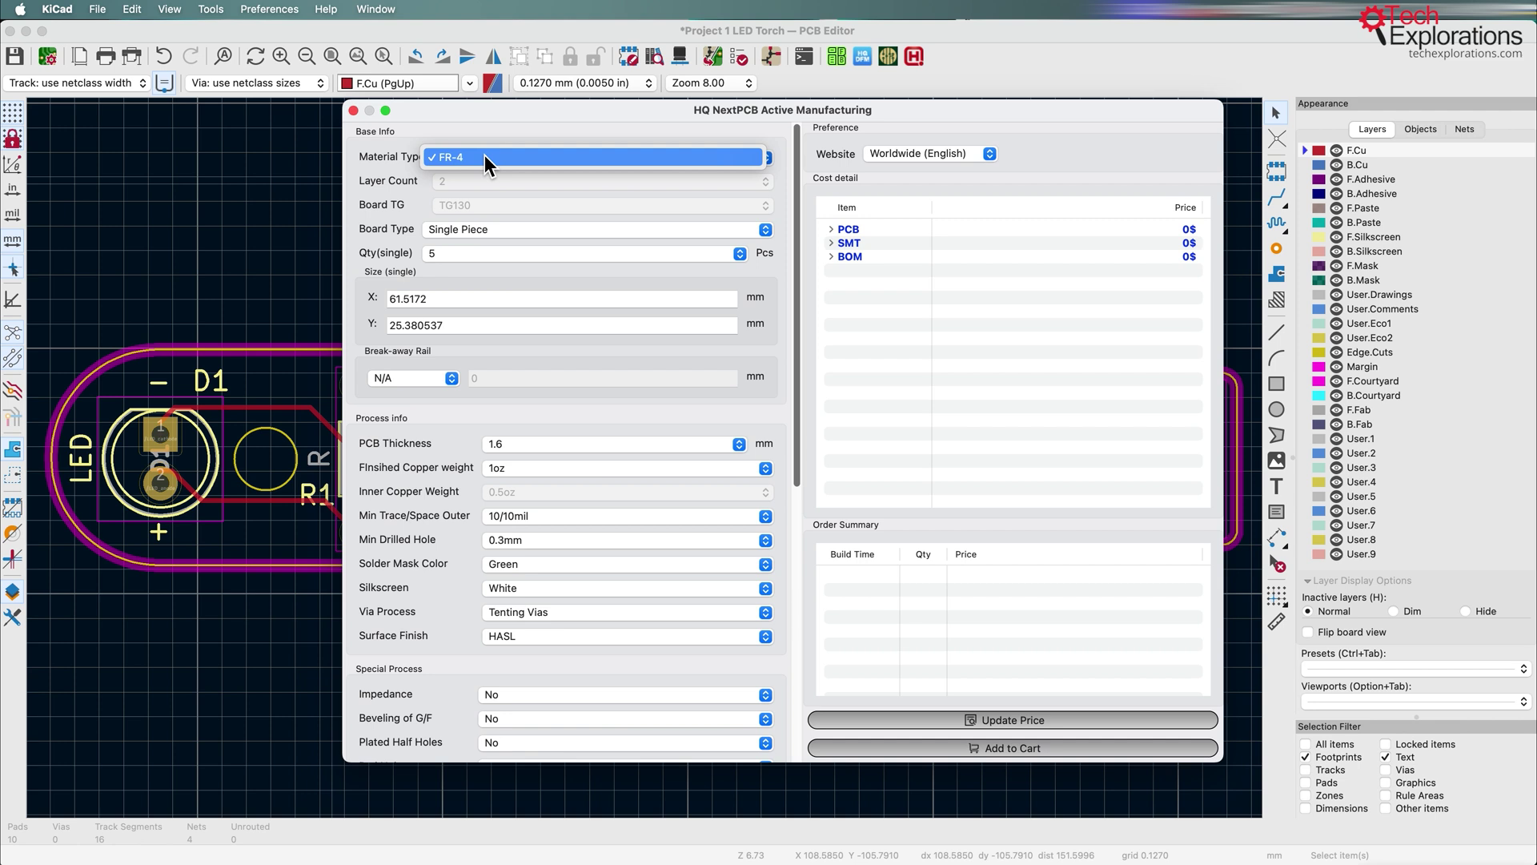
left_click(483, 155)
left_click(459, 229)
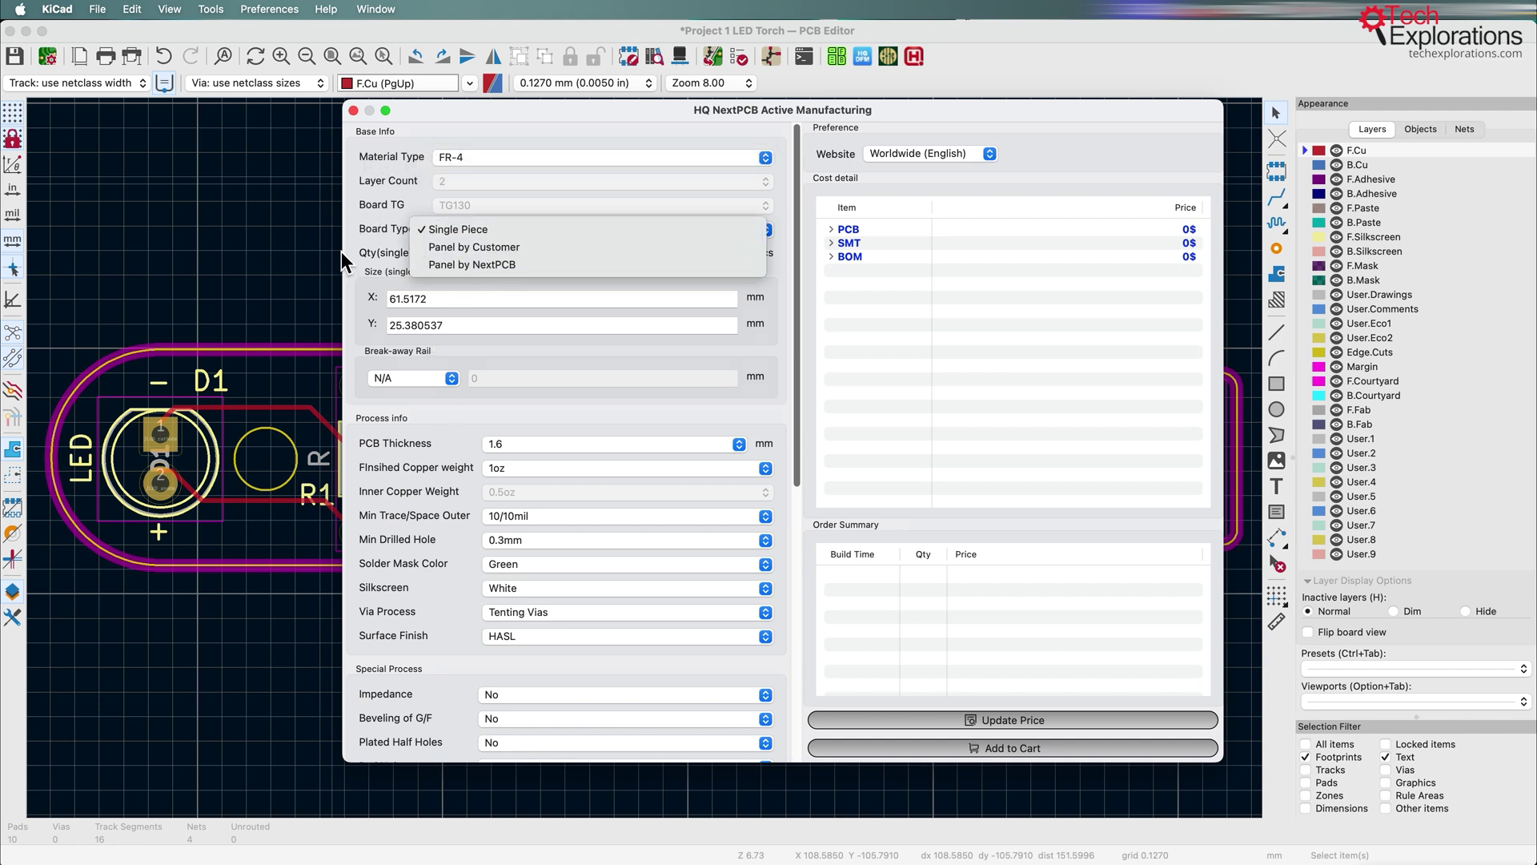
left_click(369, 242)
scroll(414, 539, "down", 2)
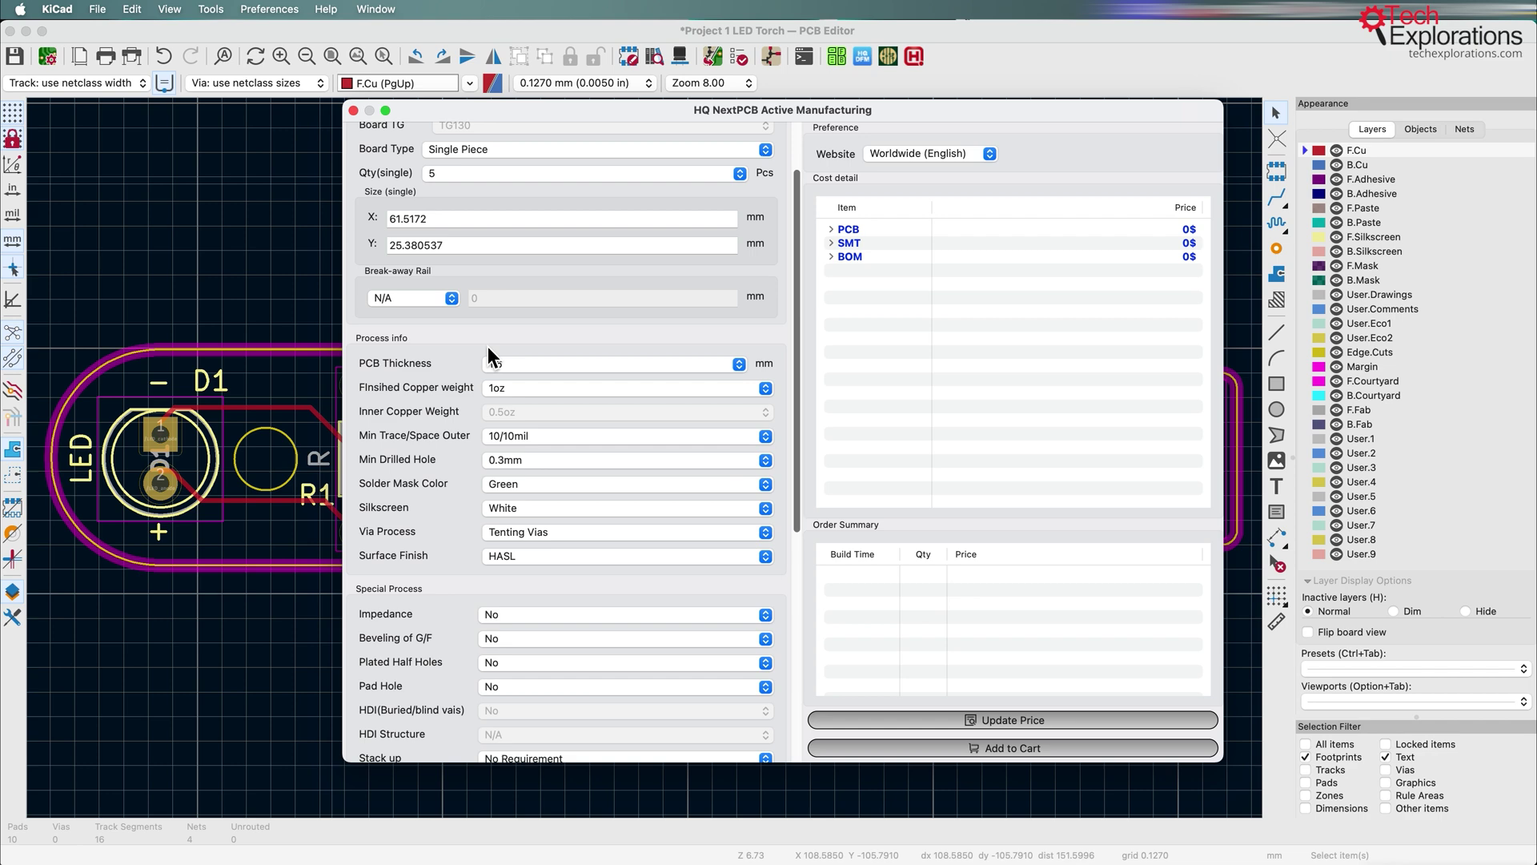
scroll(436, 564, "down", 6)
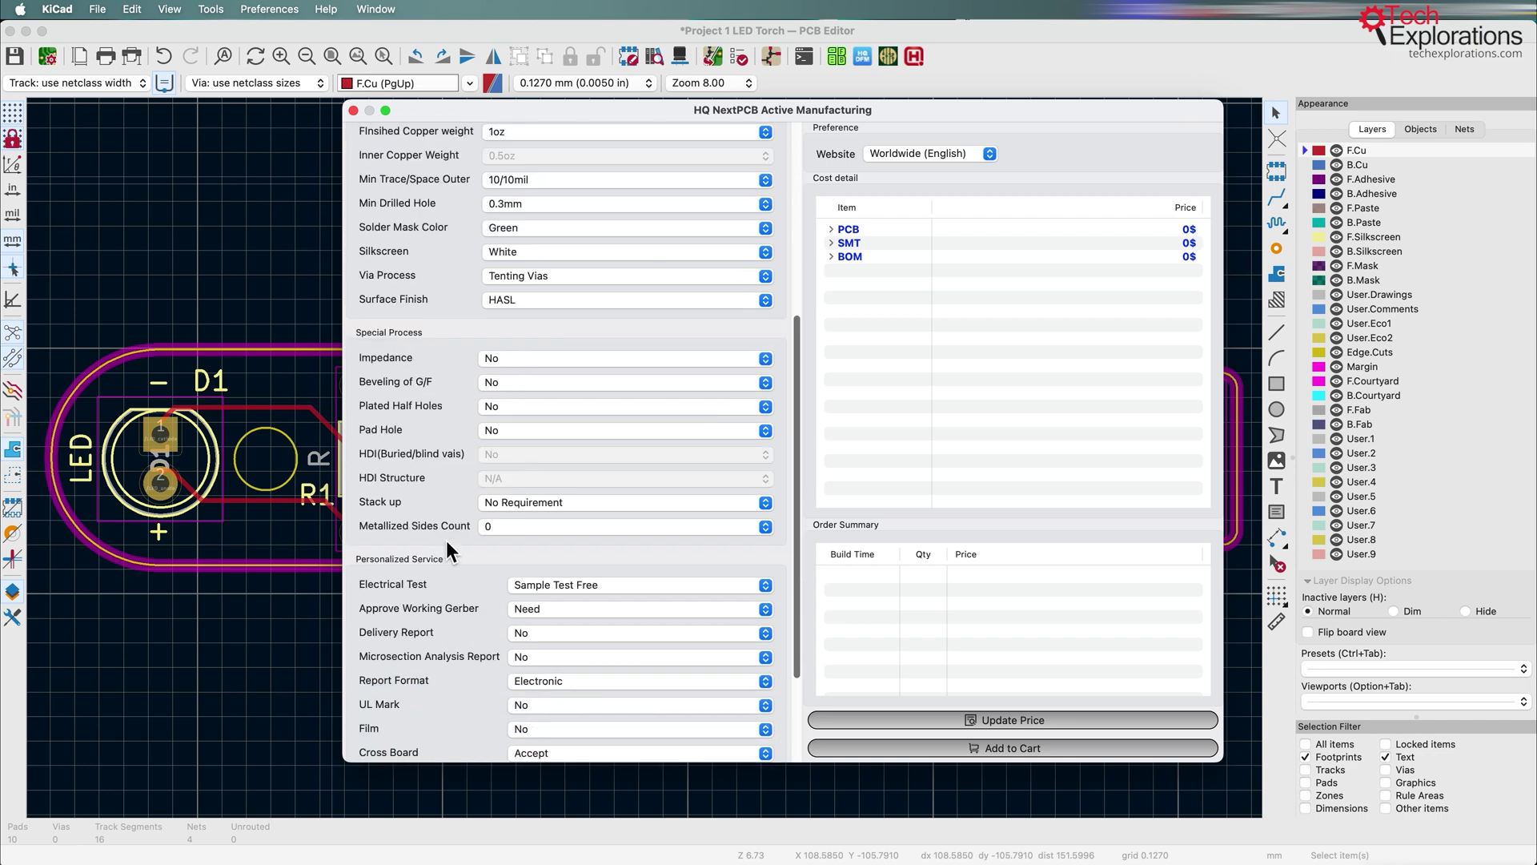
scroll(410, 538, "down", 3)
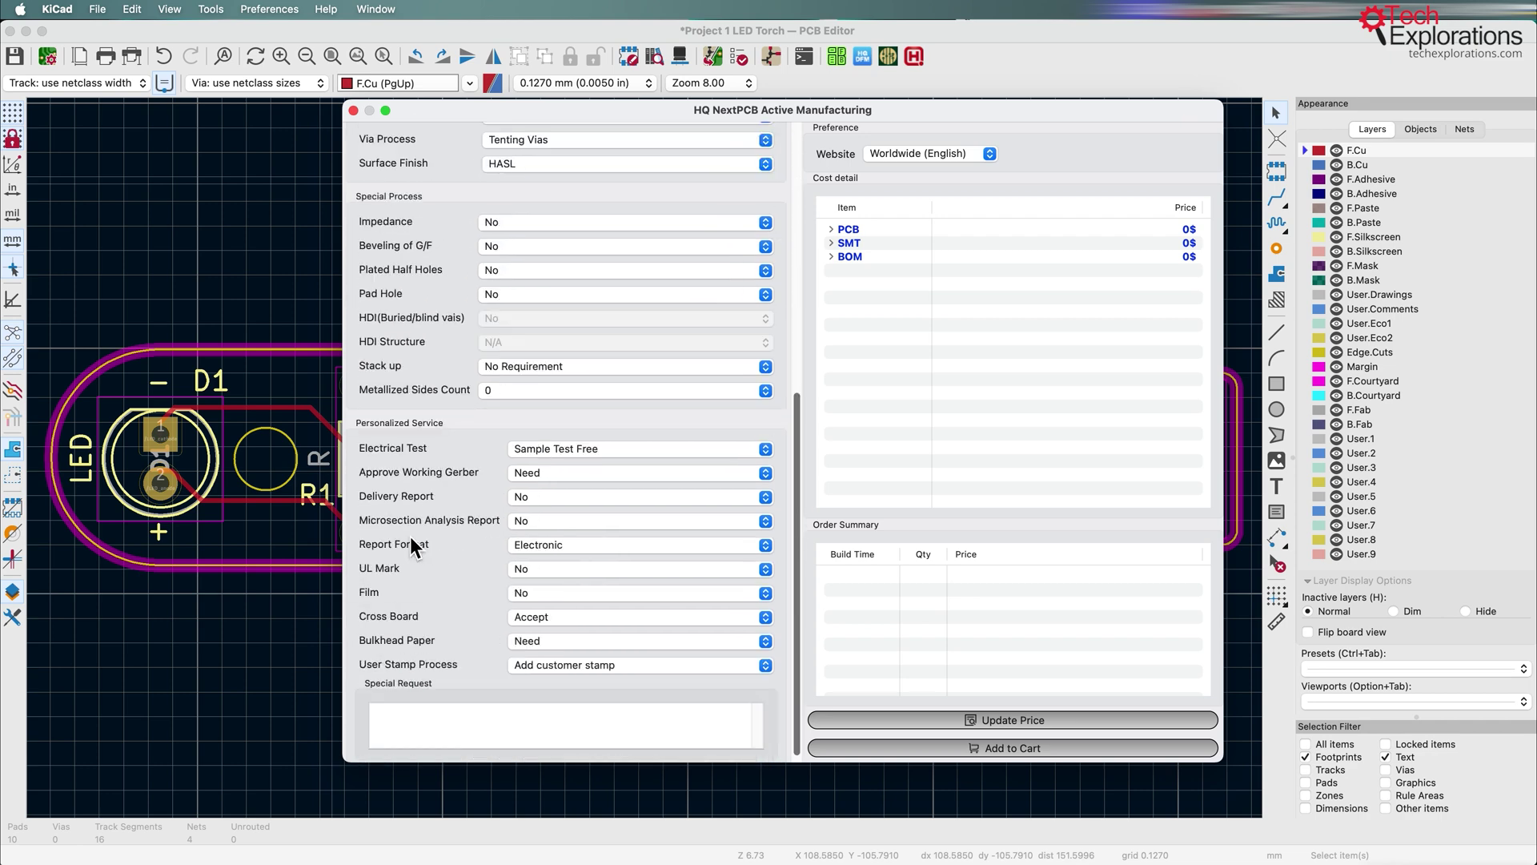
scroll(410, 535, "up", 10)
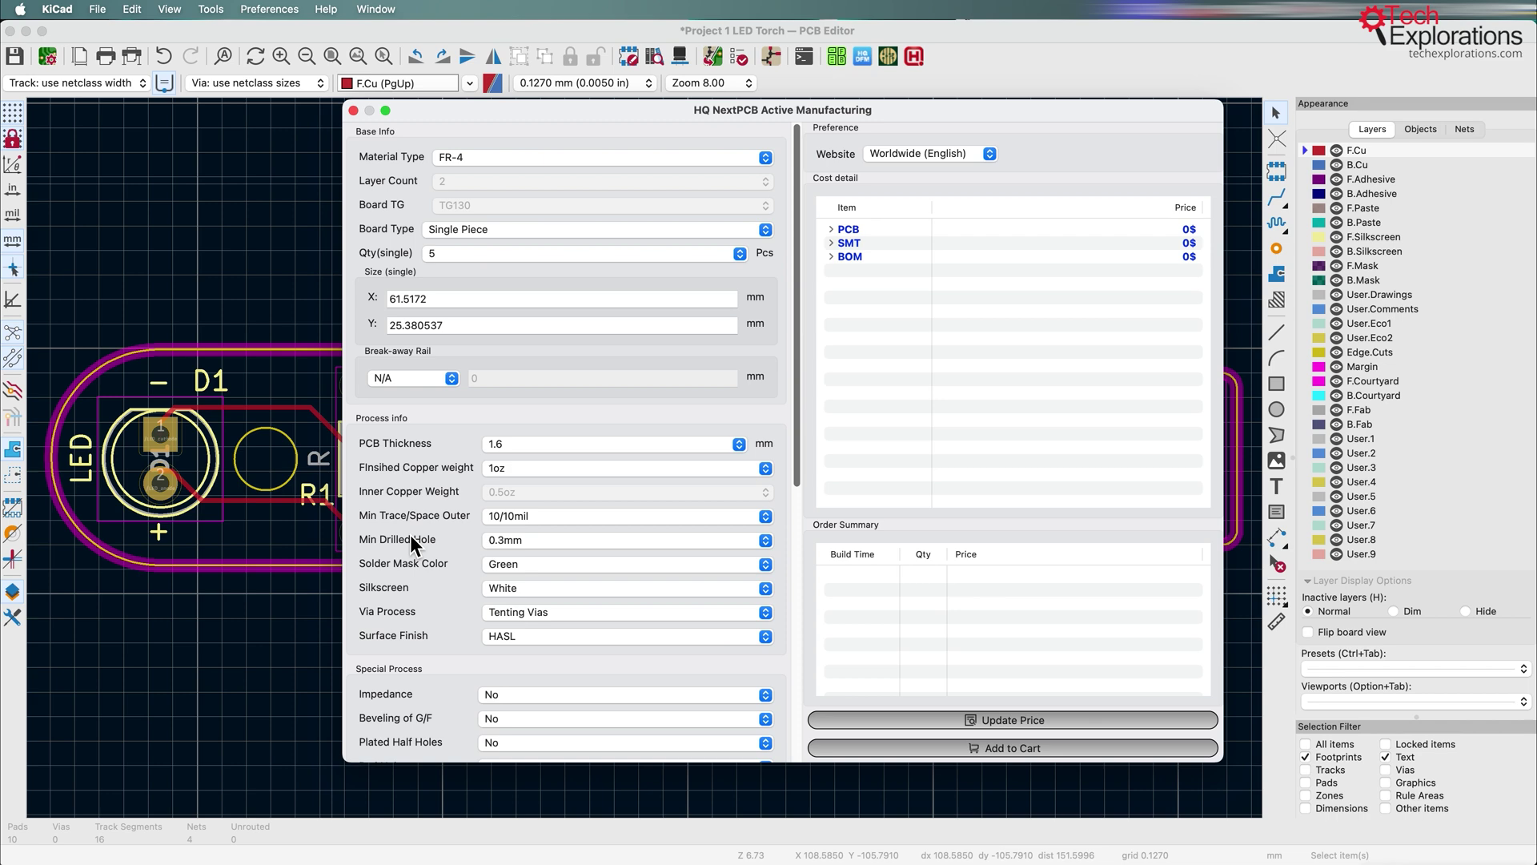
scroll(409, 534, "down", 10)
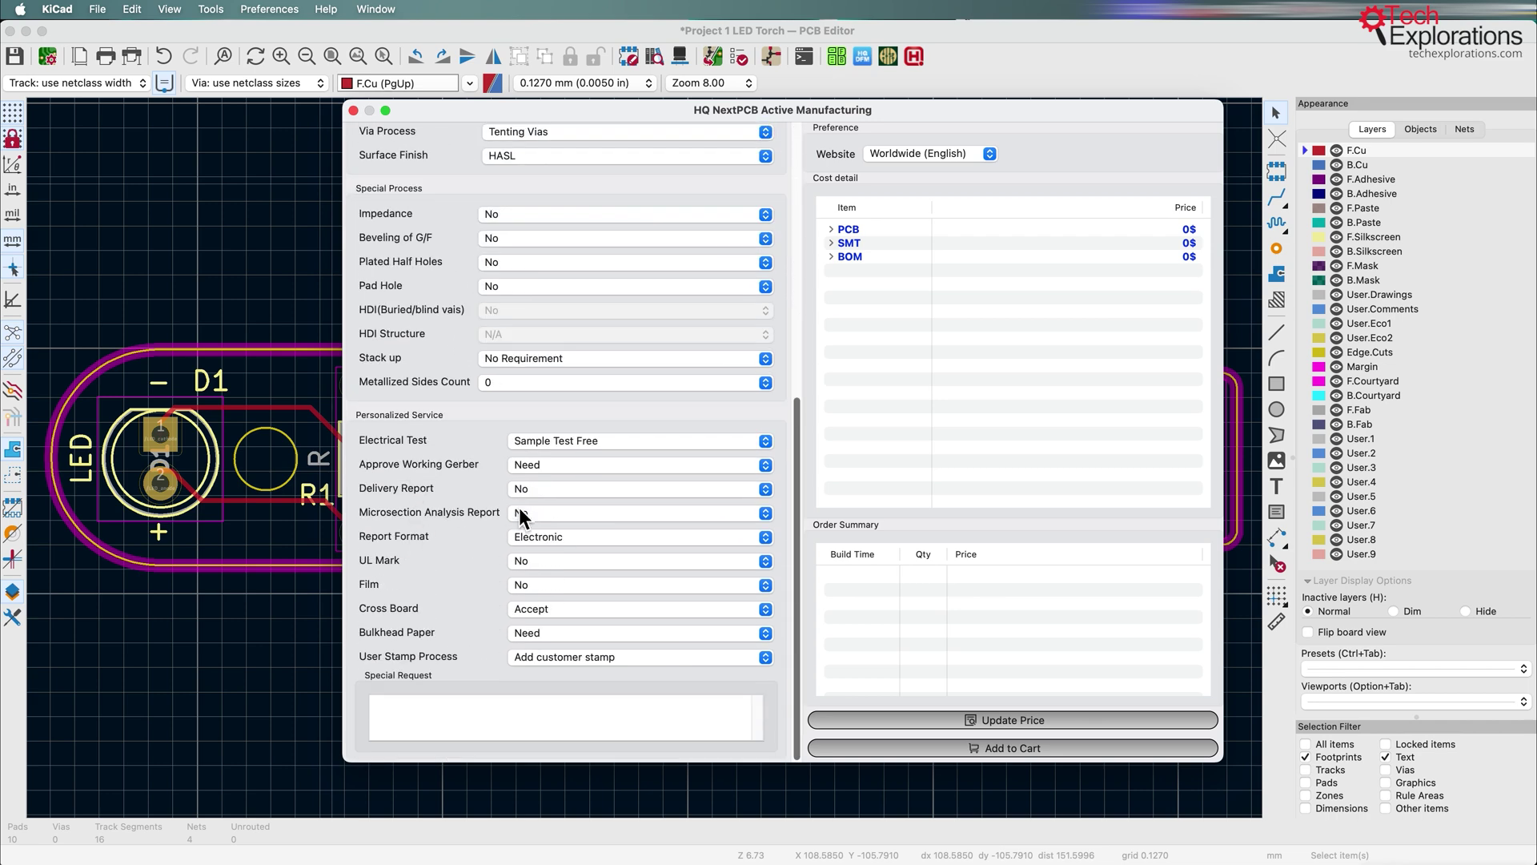
scroll(450, 546, "up", 8)
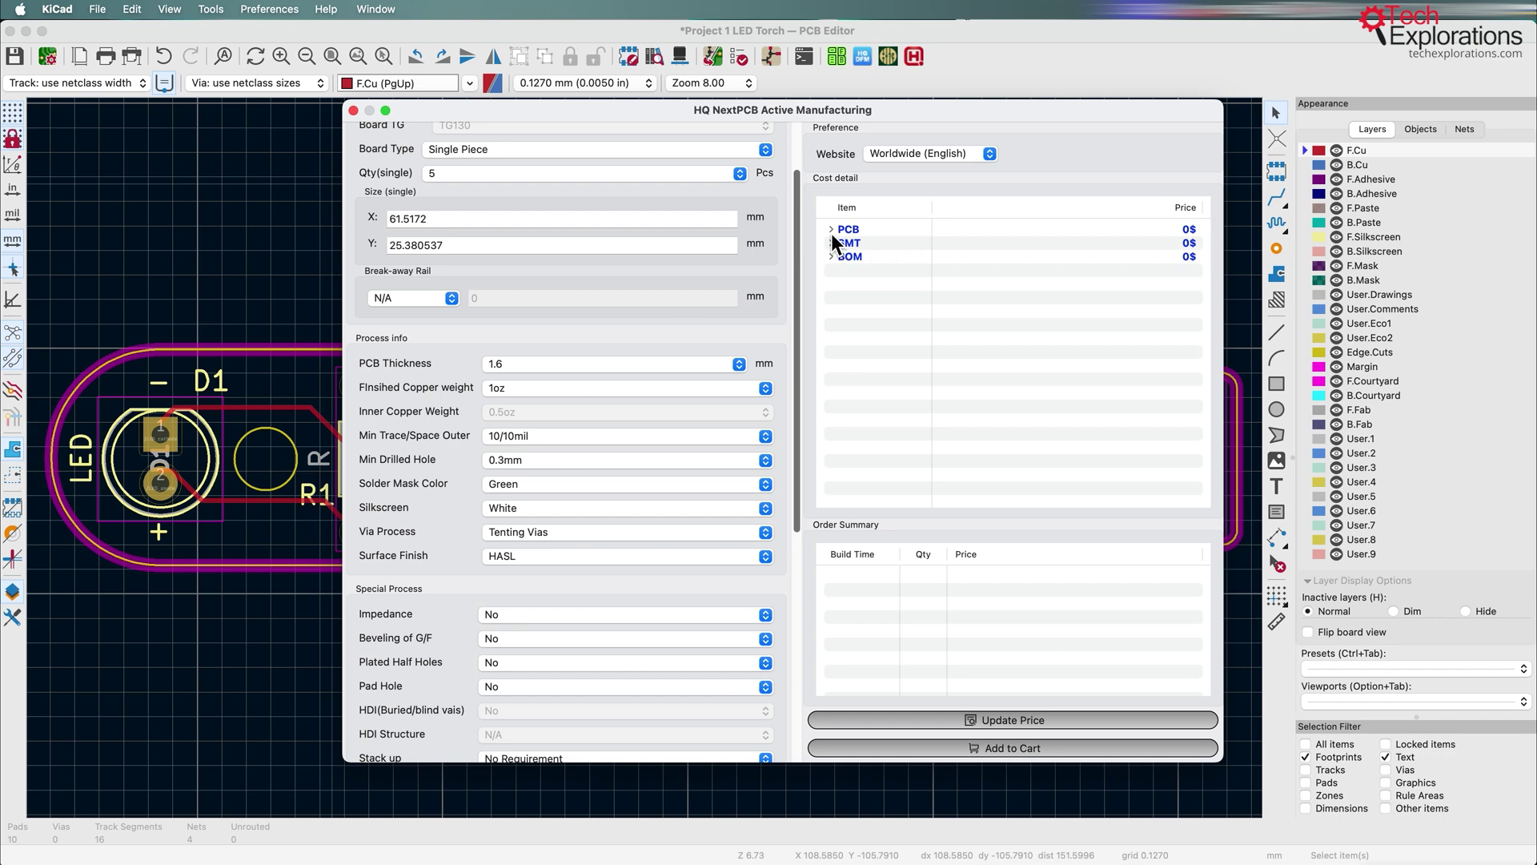
scroll(410, 530, "down", 8)
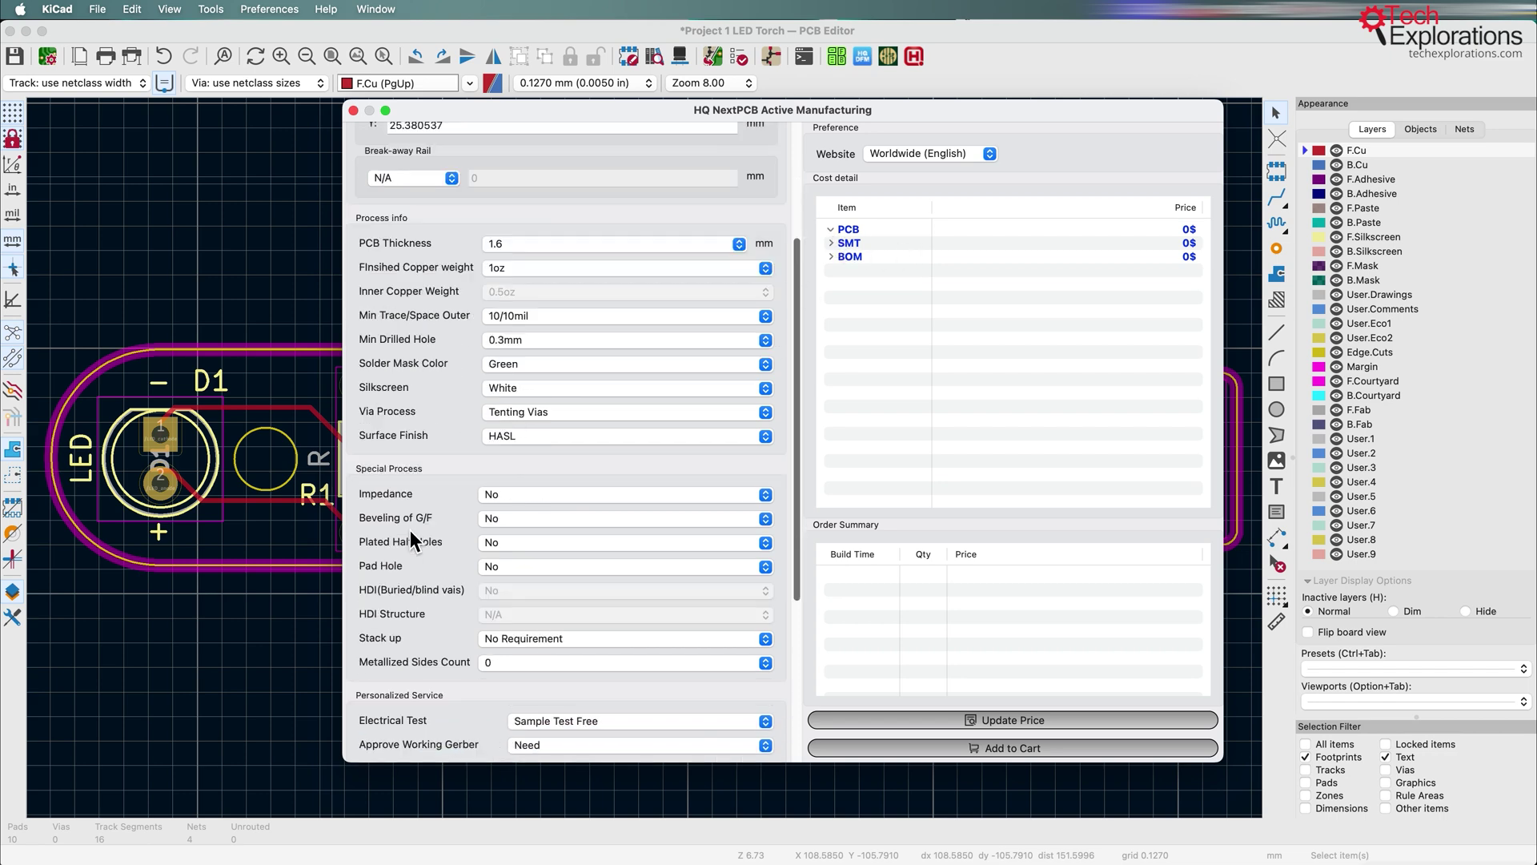
scroll(381, 483, "up", 10)
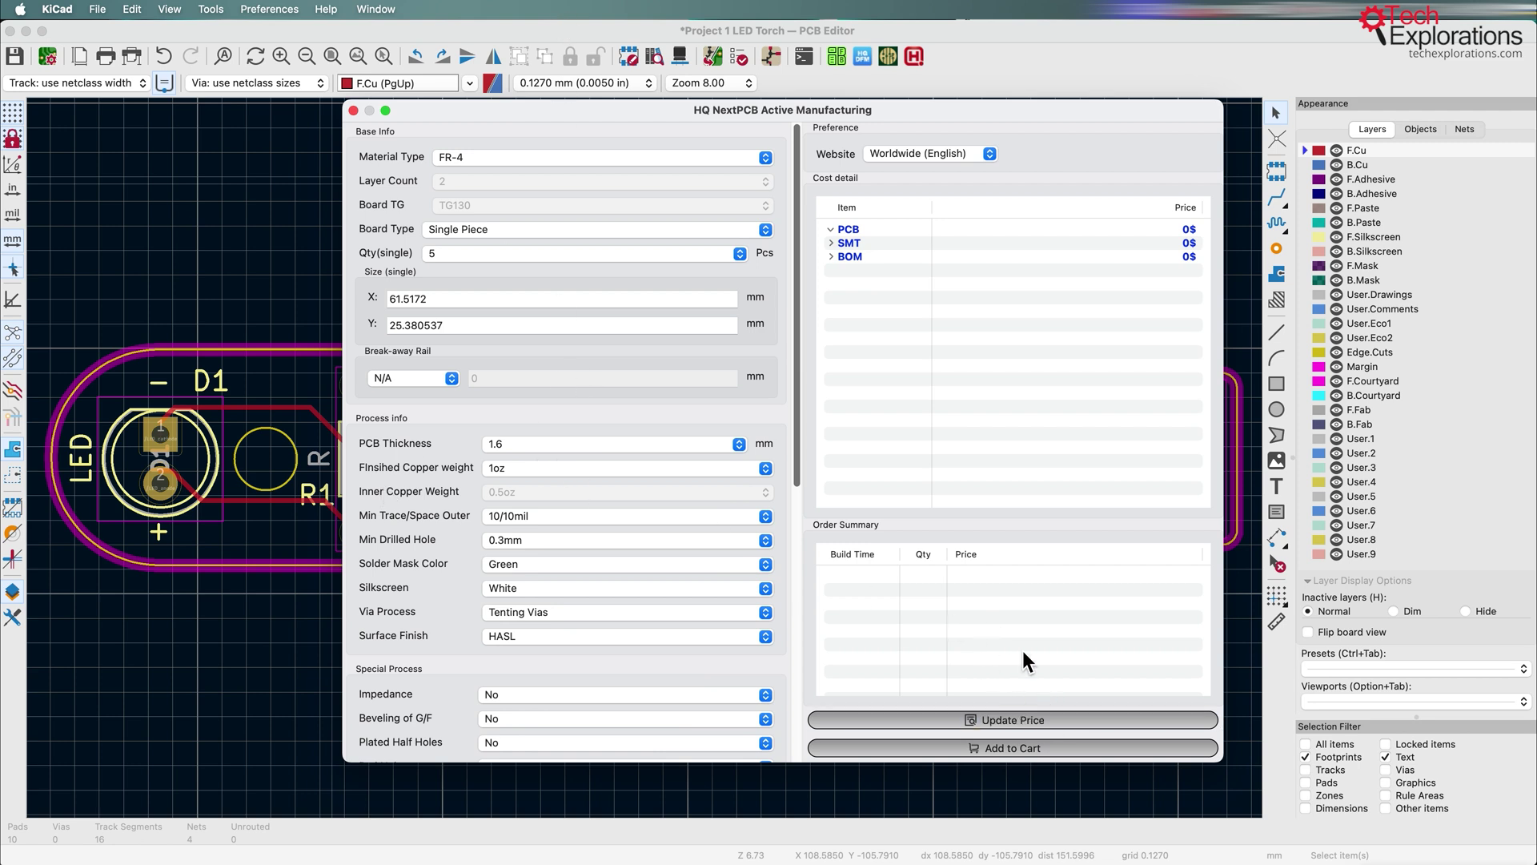
Step: Update the price, choose the $13.5 48-hour build over $24.05 24-hour, and add it to the cart
left_click(1027, 720)
left_click(913, 577)
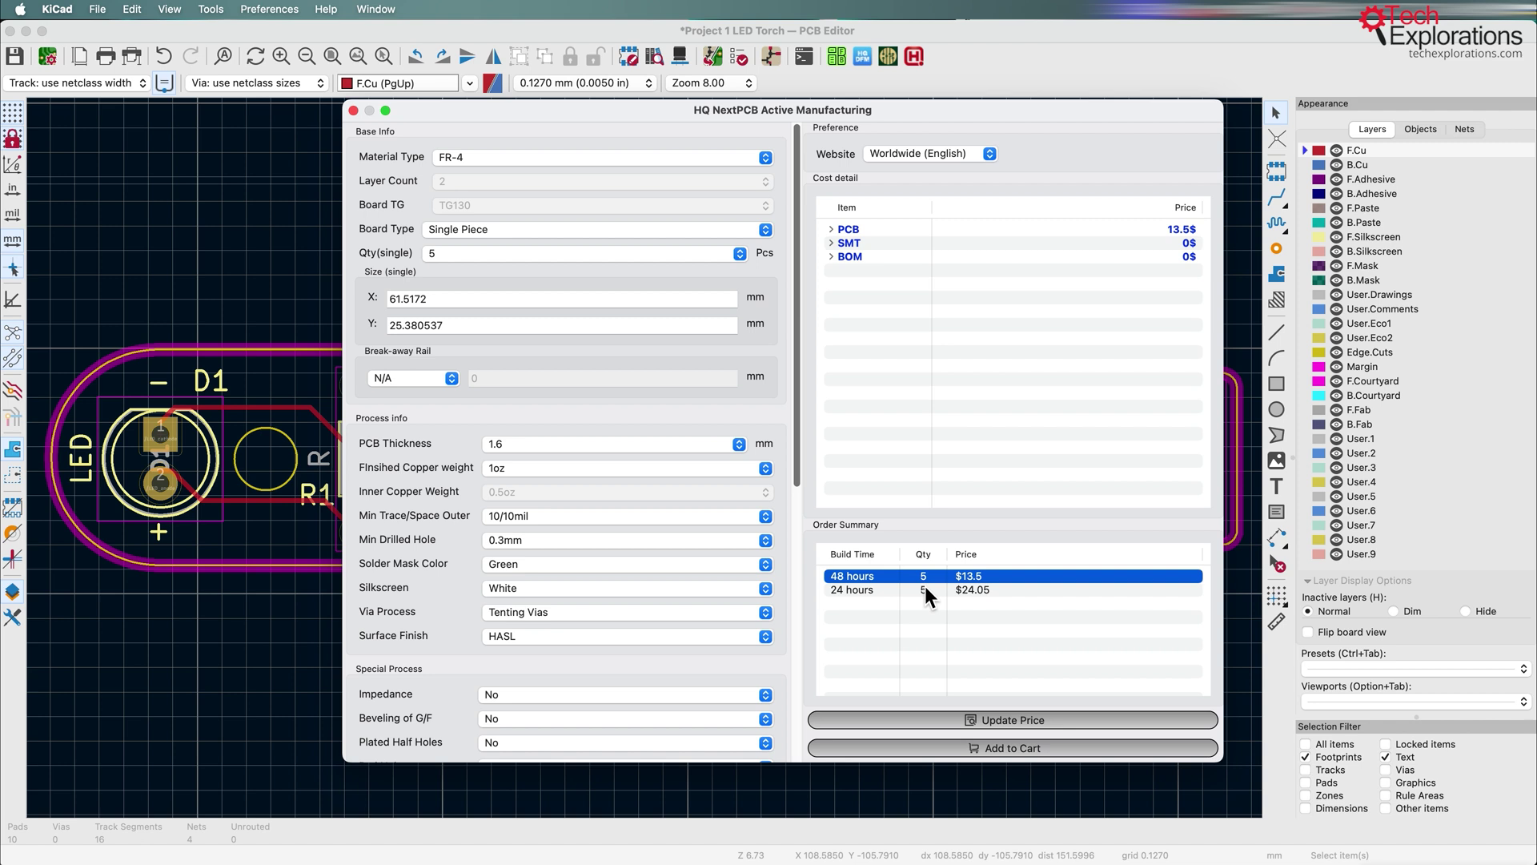
left_click(929, 589)
left_click(933, 577)
left_click(985, 589)
left_click(980, 576)
left_click(859, 590)
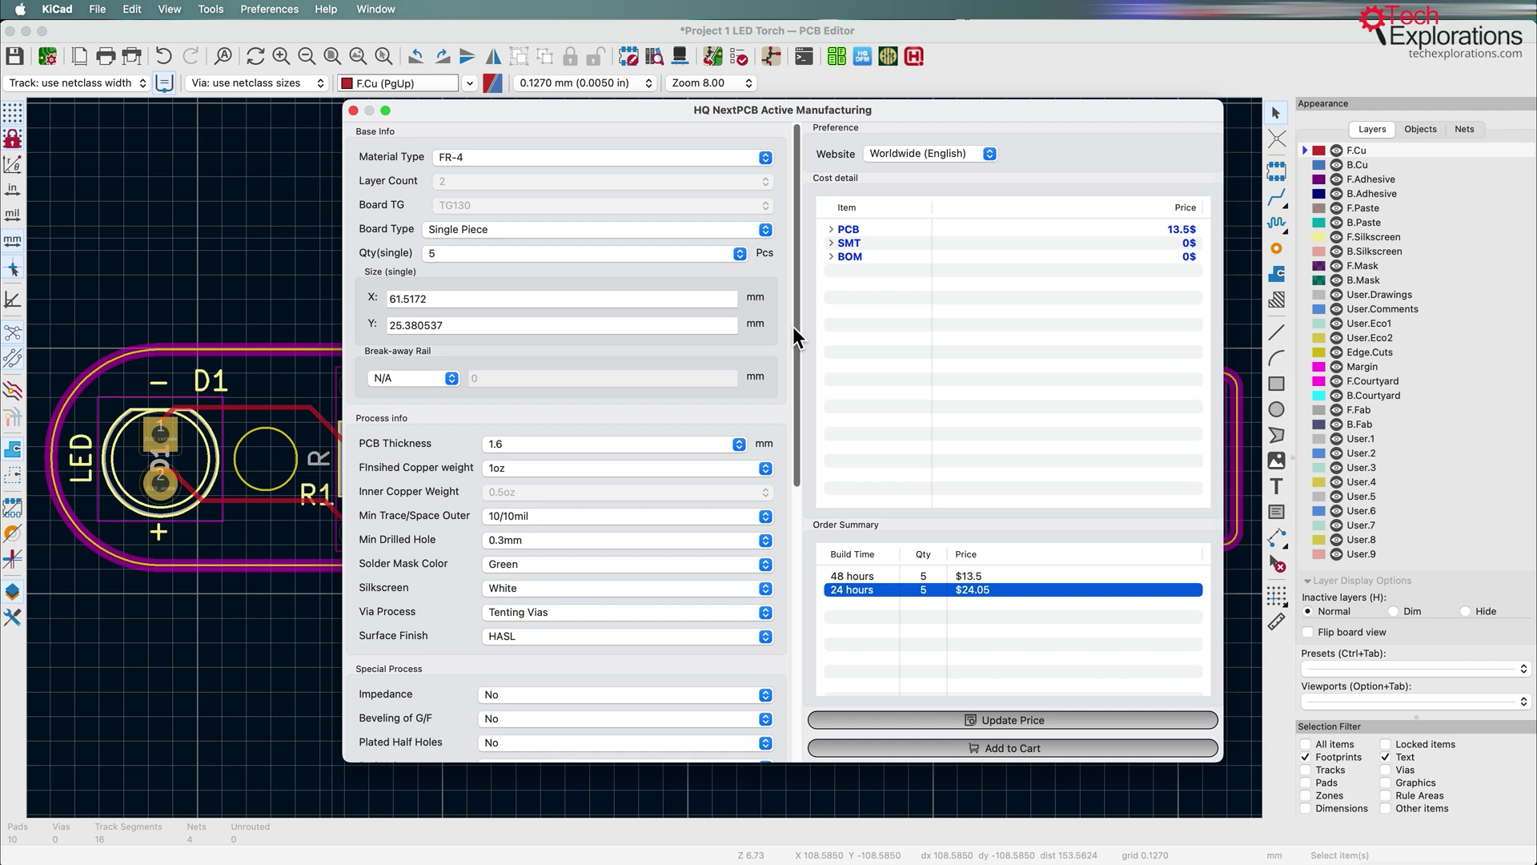
left_click(983, 576)
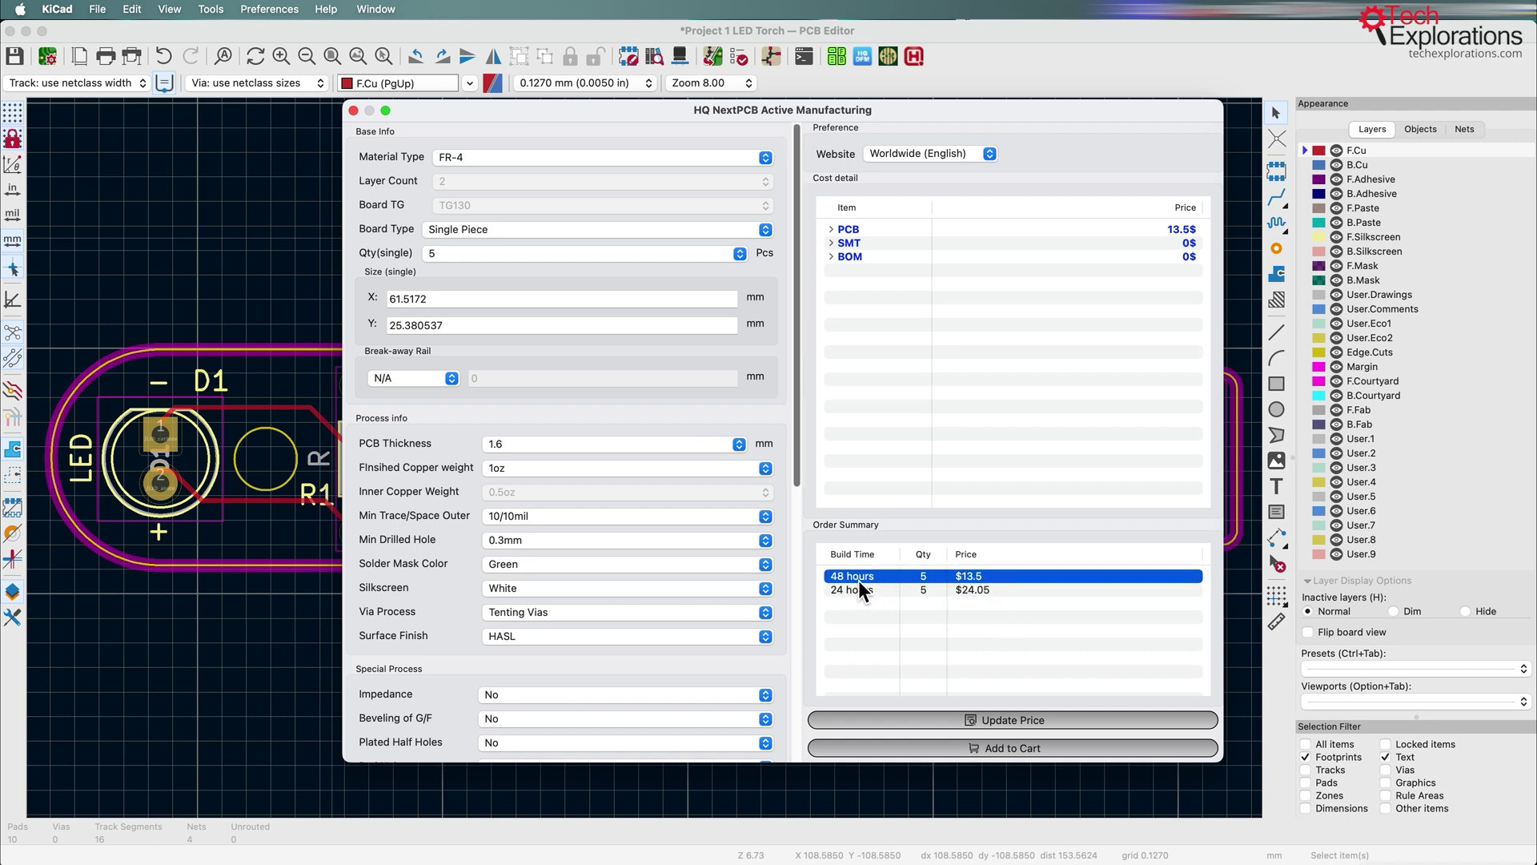
left_click(972, 719)
left_click(1040, 717)
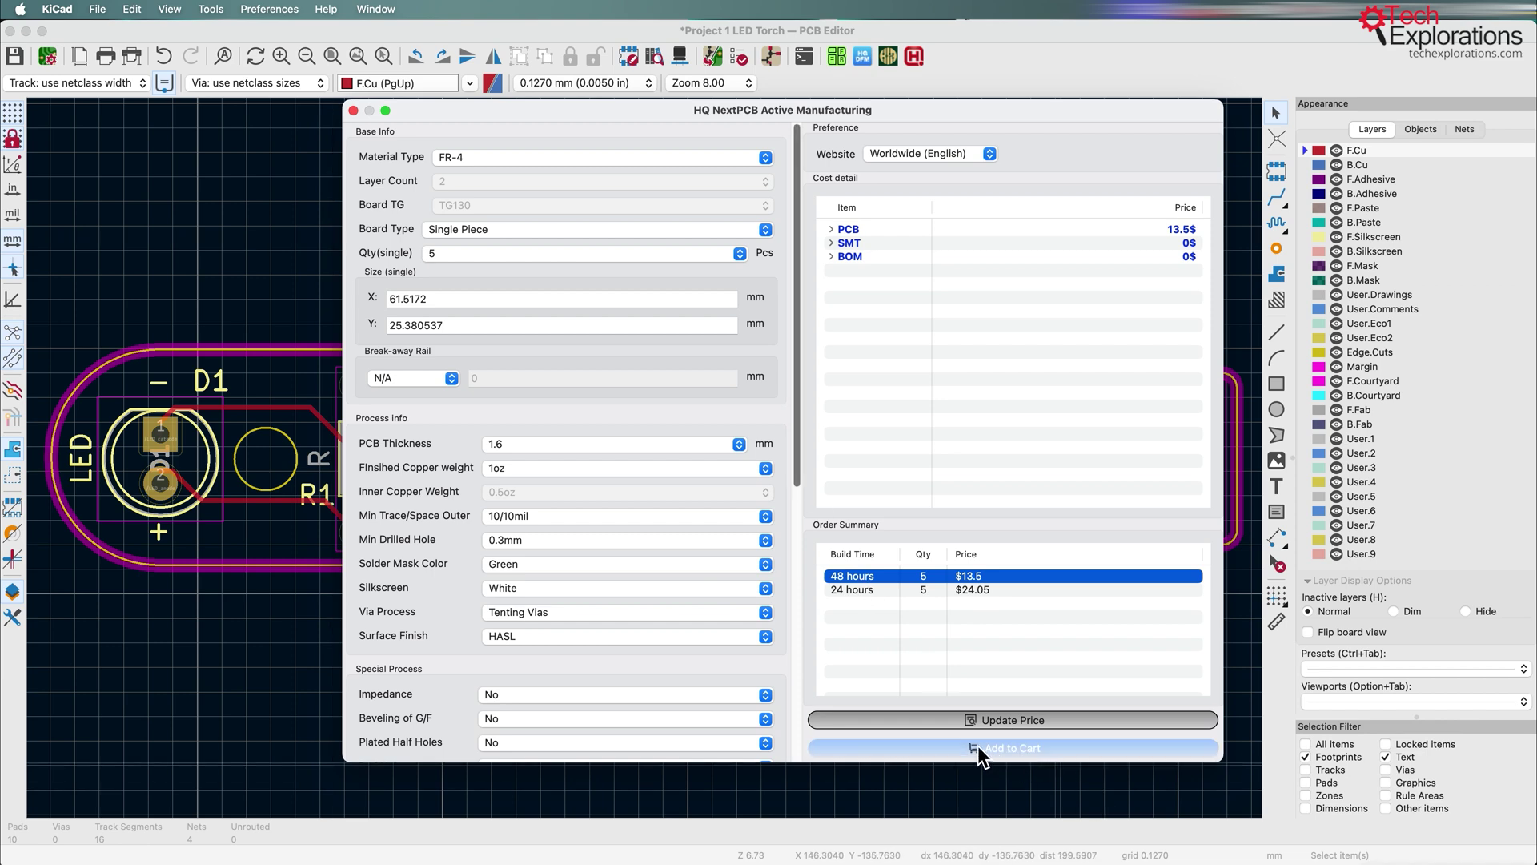
left_click(997, 750)
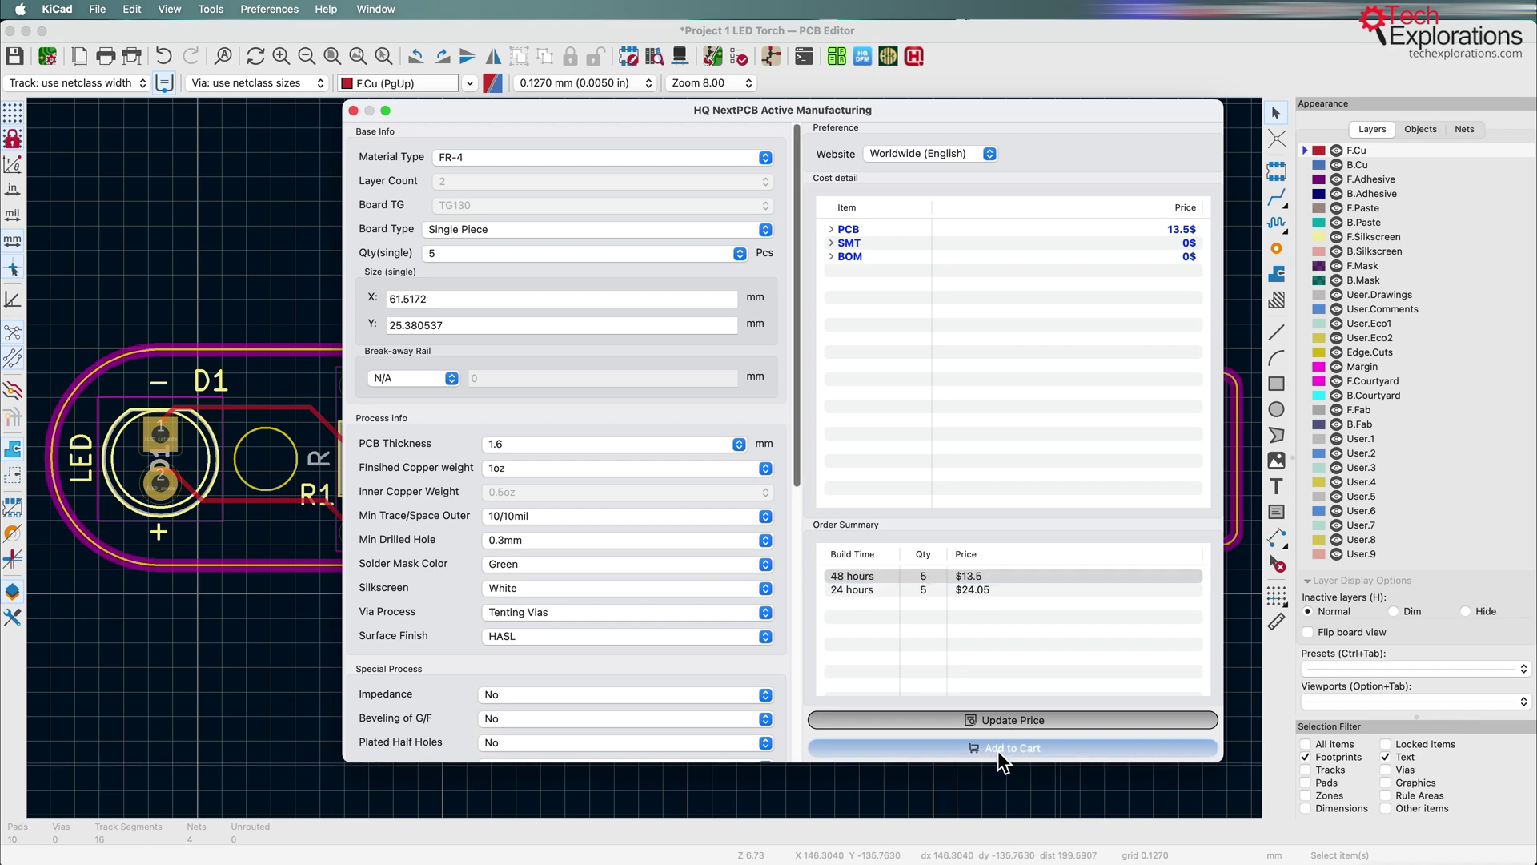
Step: Enlarge the NextPCB quote window, review the quote form, then close it to return to the board
left_click_drag(615, 106, 512, 85)
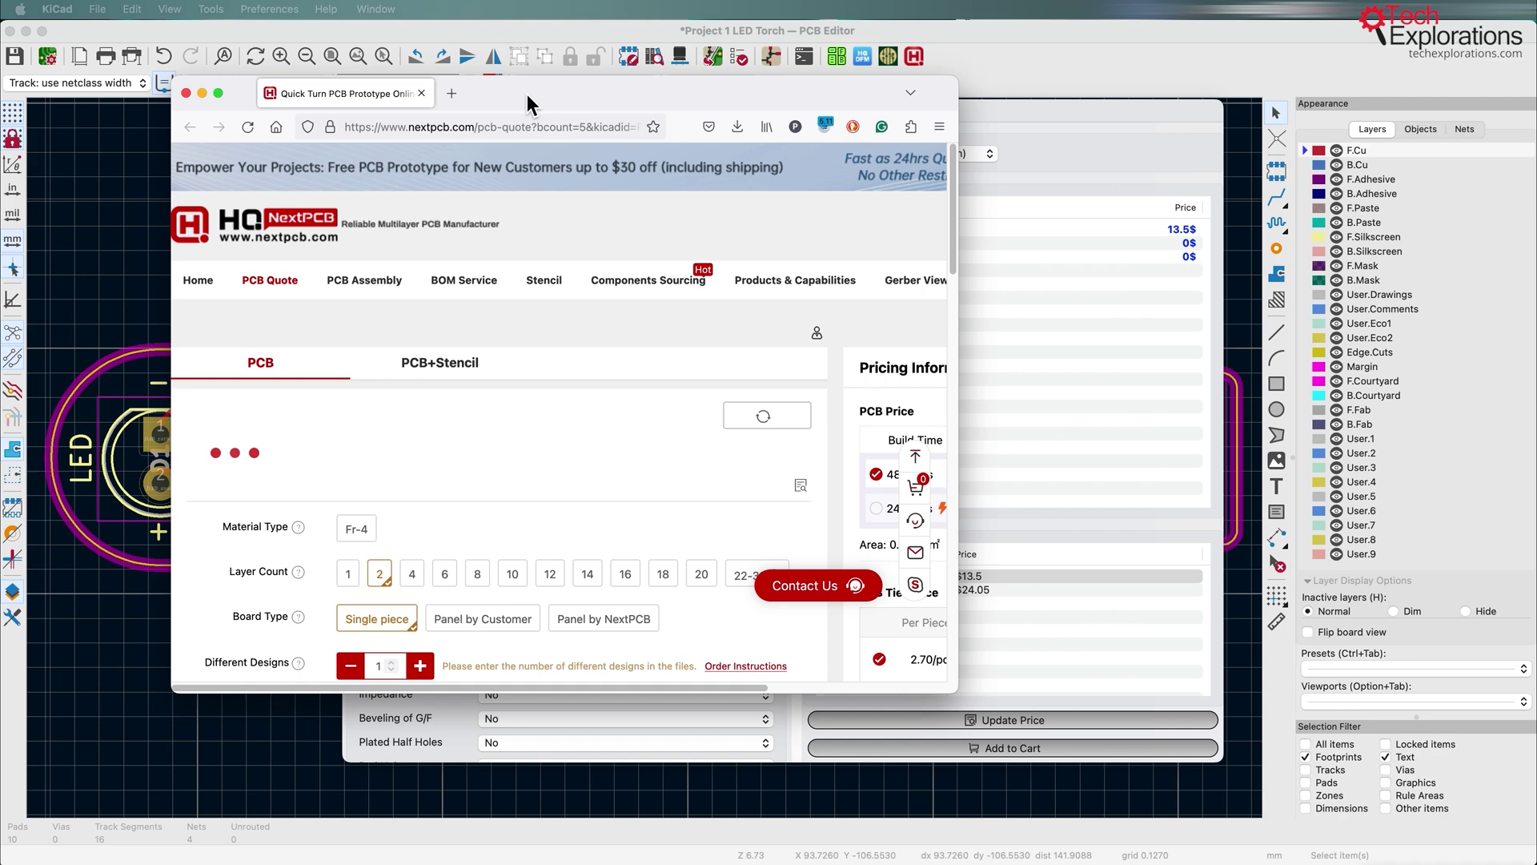
left_click_drag(958, 693, 1360, 814)
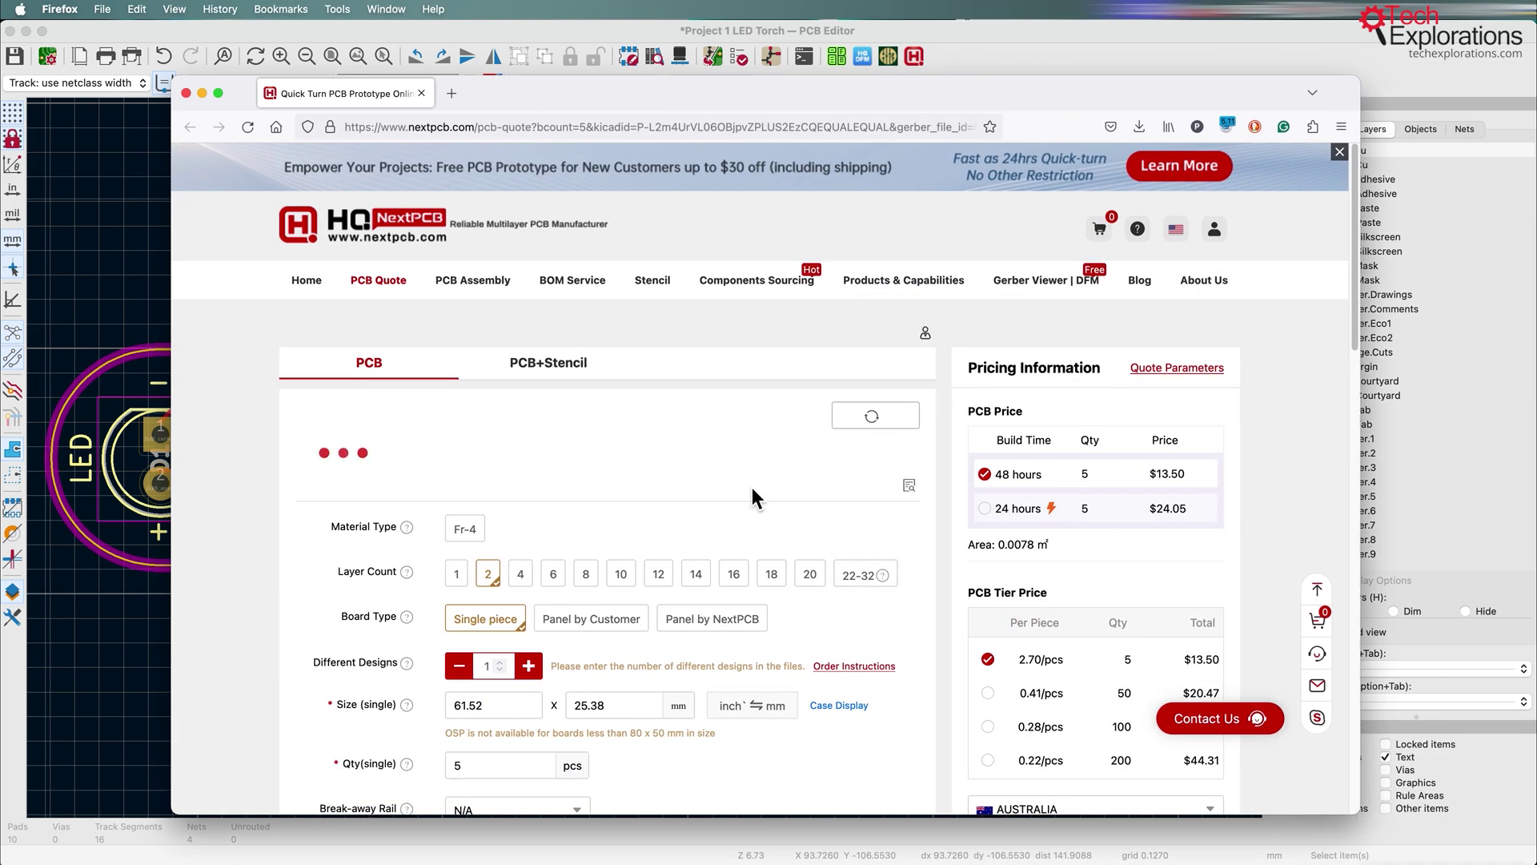
scroll(826, 487, "down", 10)
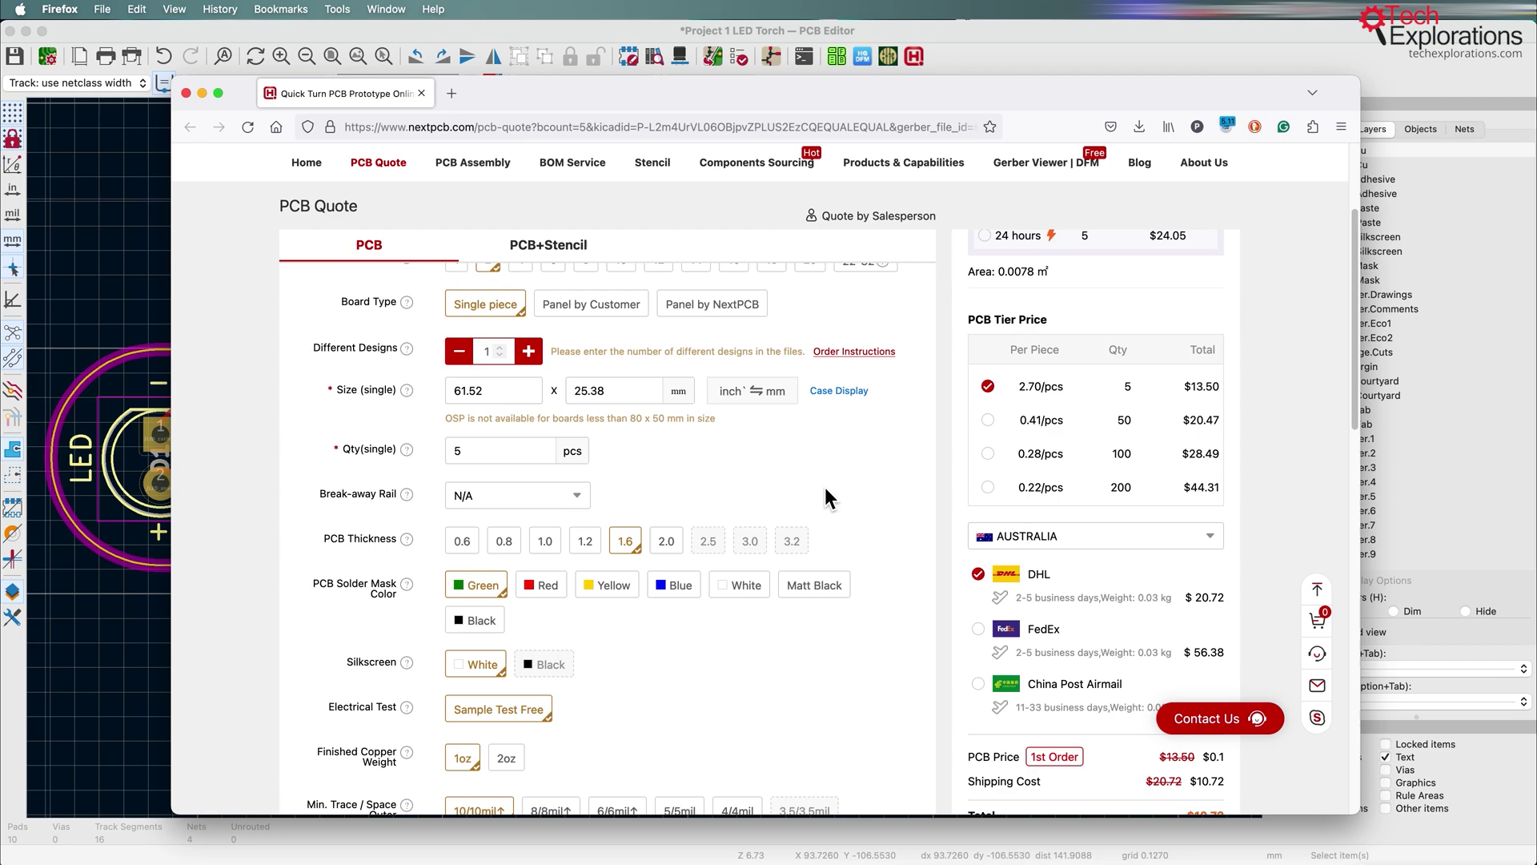
scroll(824, 486, "down", 6)
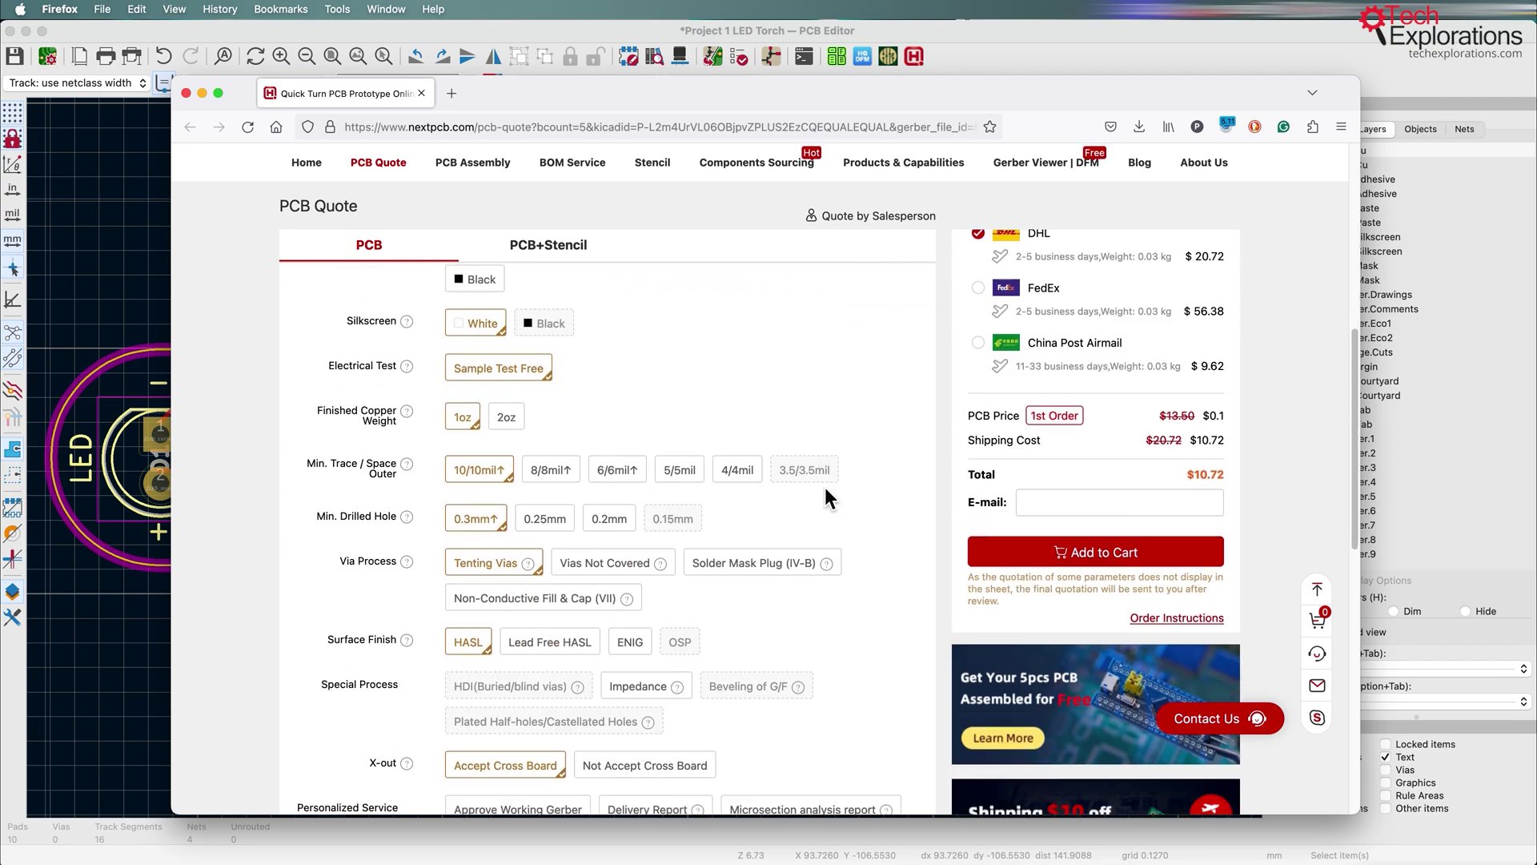
scroll(825, 488, "up", 15)
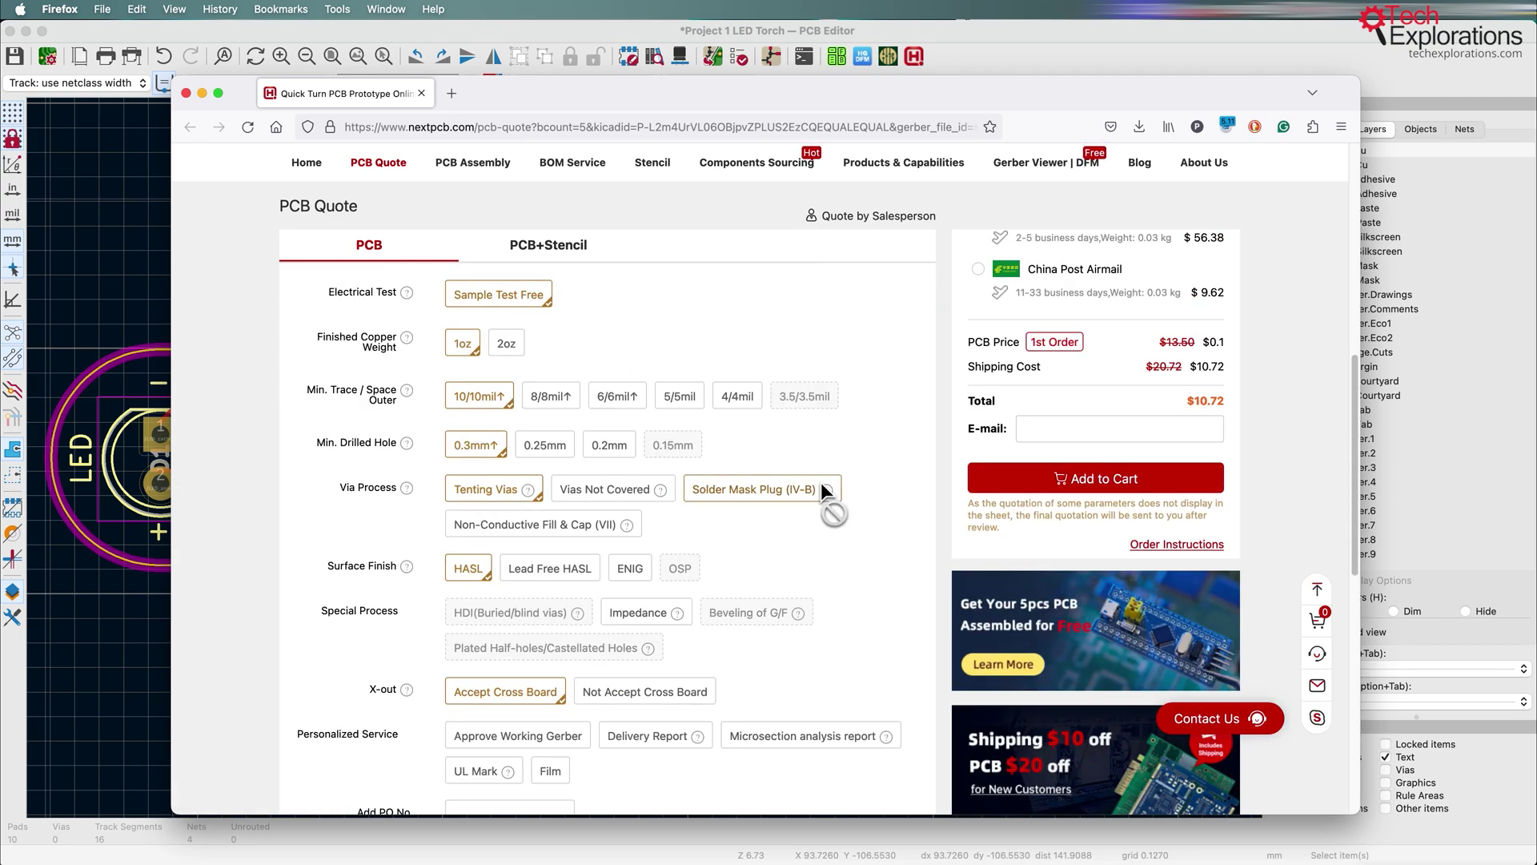
scroll(849, 492, "down", 1)
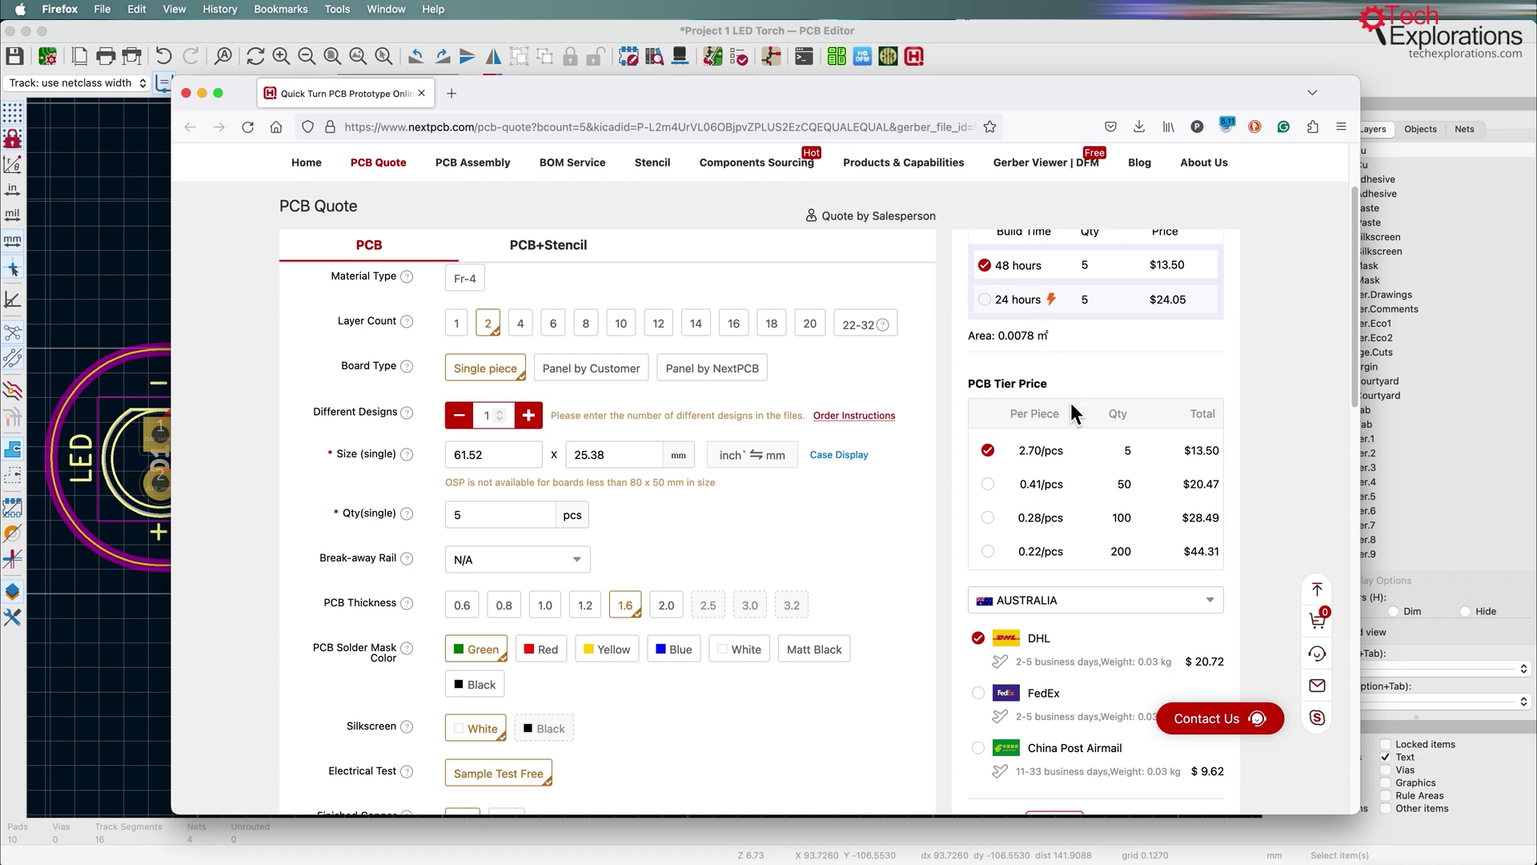
scroll(1161, 401, "down", 2)
scroll(1309, 390, "down", 5)
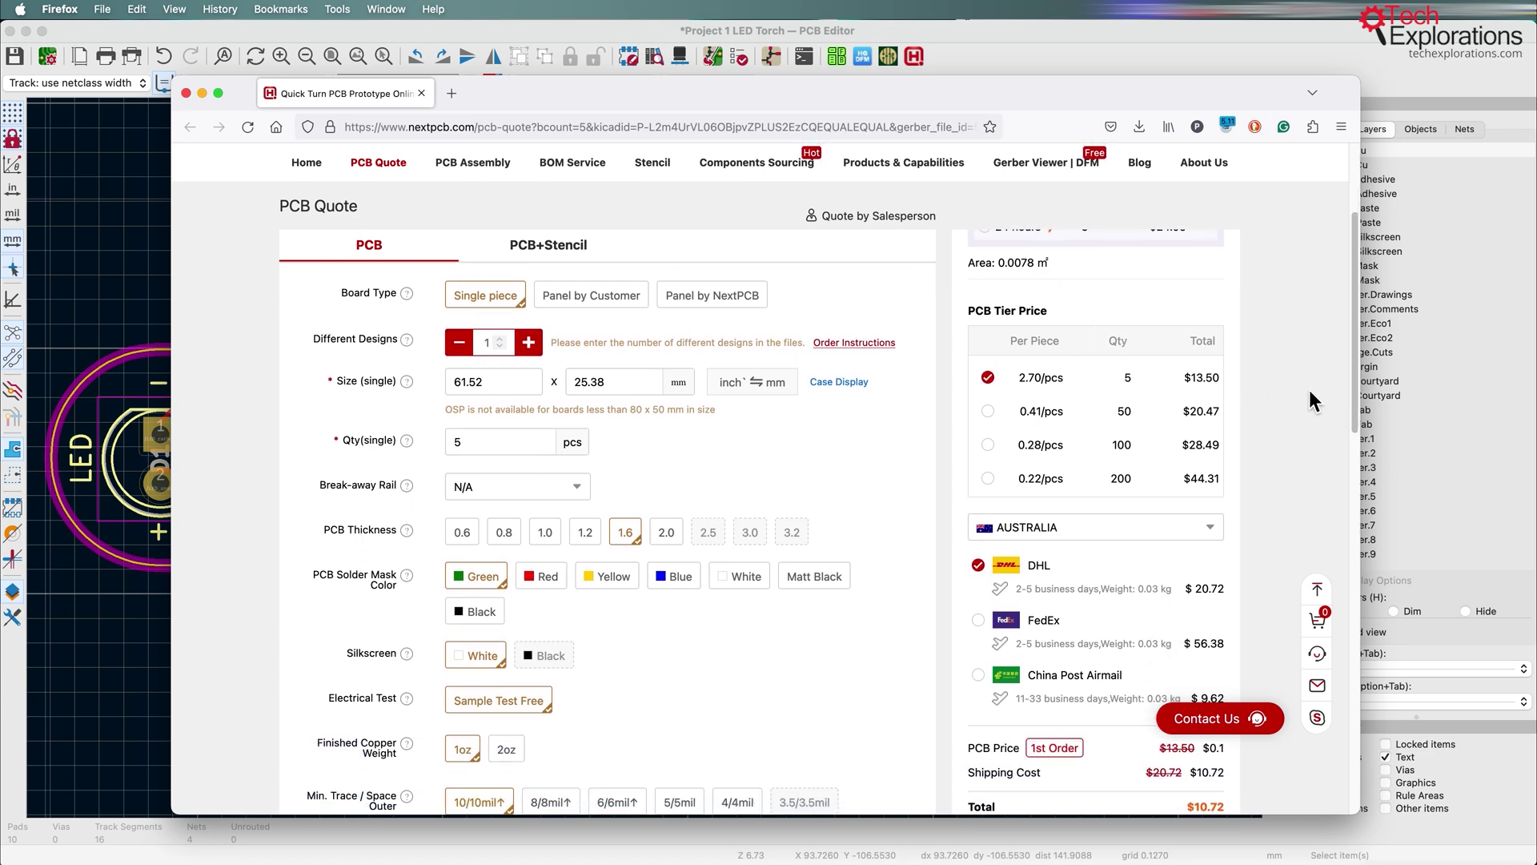
scroll(1309, 391, "down", 2)
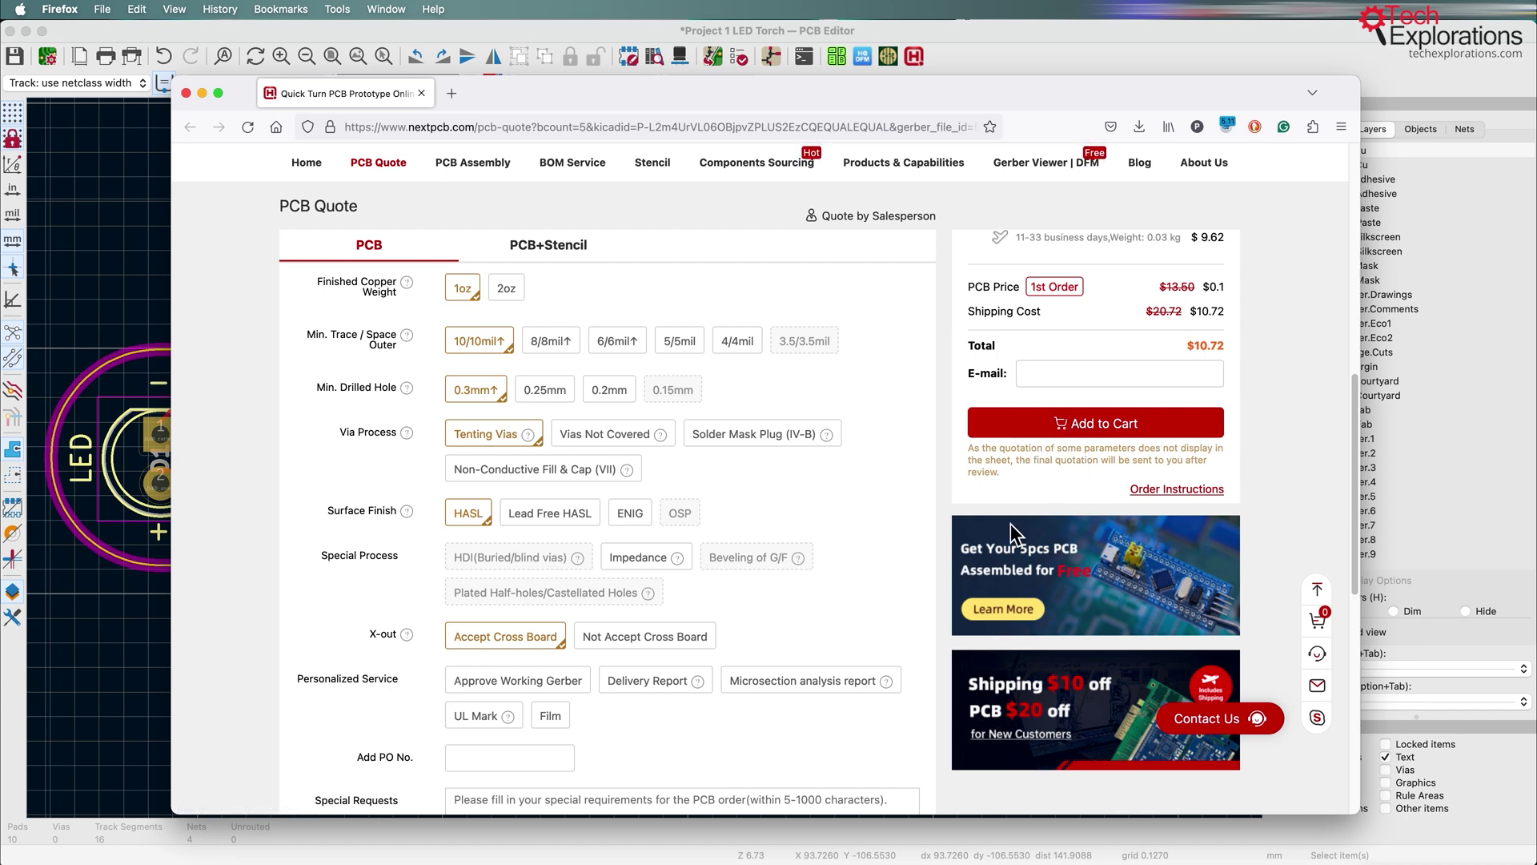
scroll(958, 569, "down", 4)
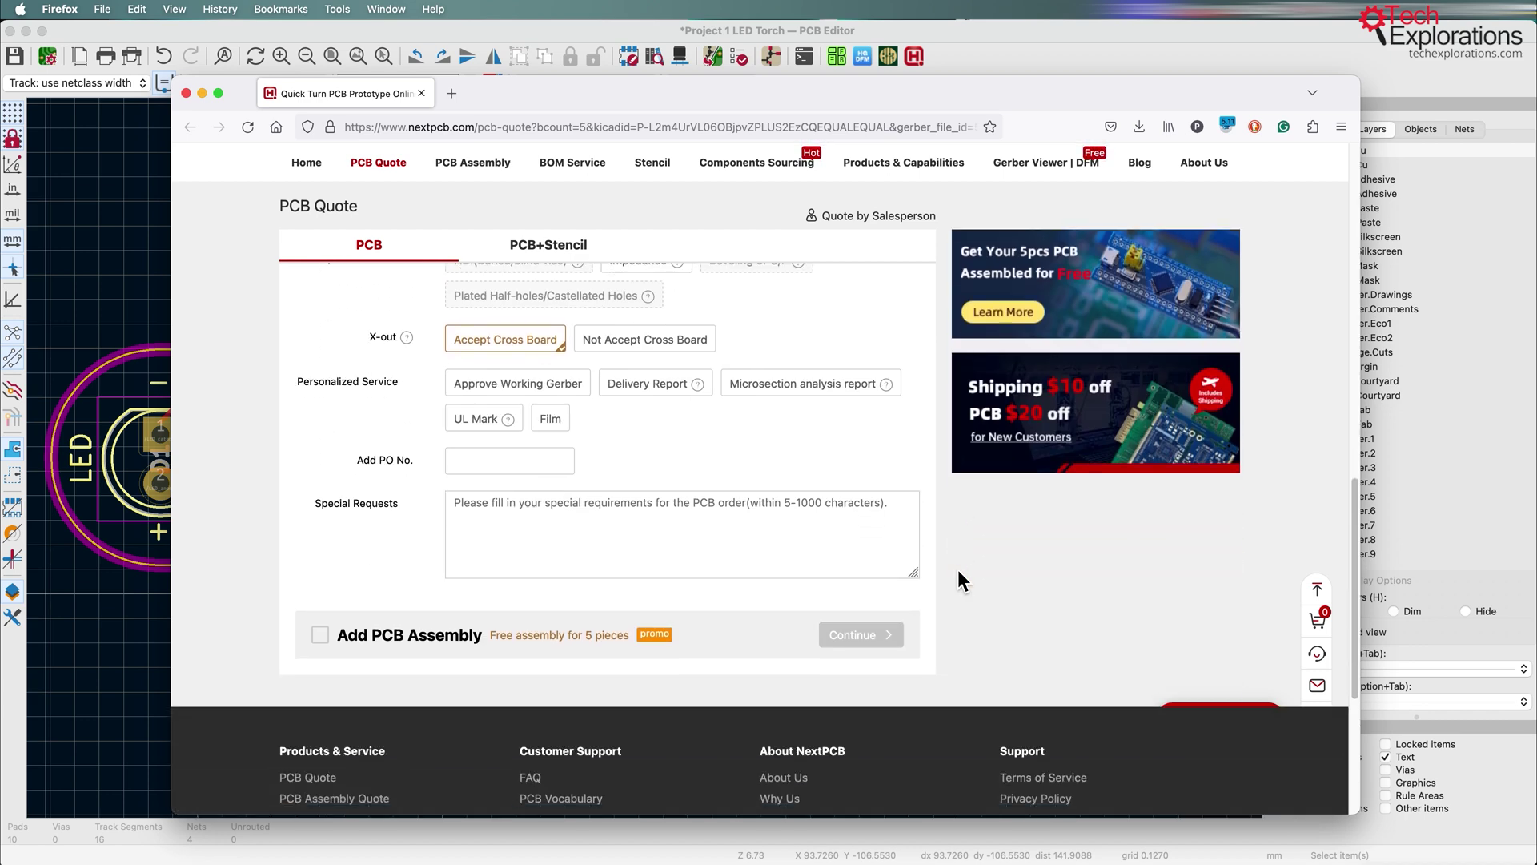
scroll(957, 569, "up", 12)
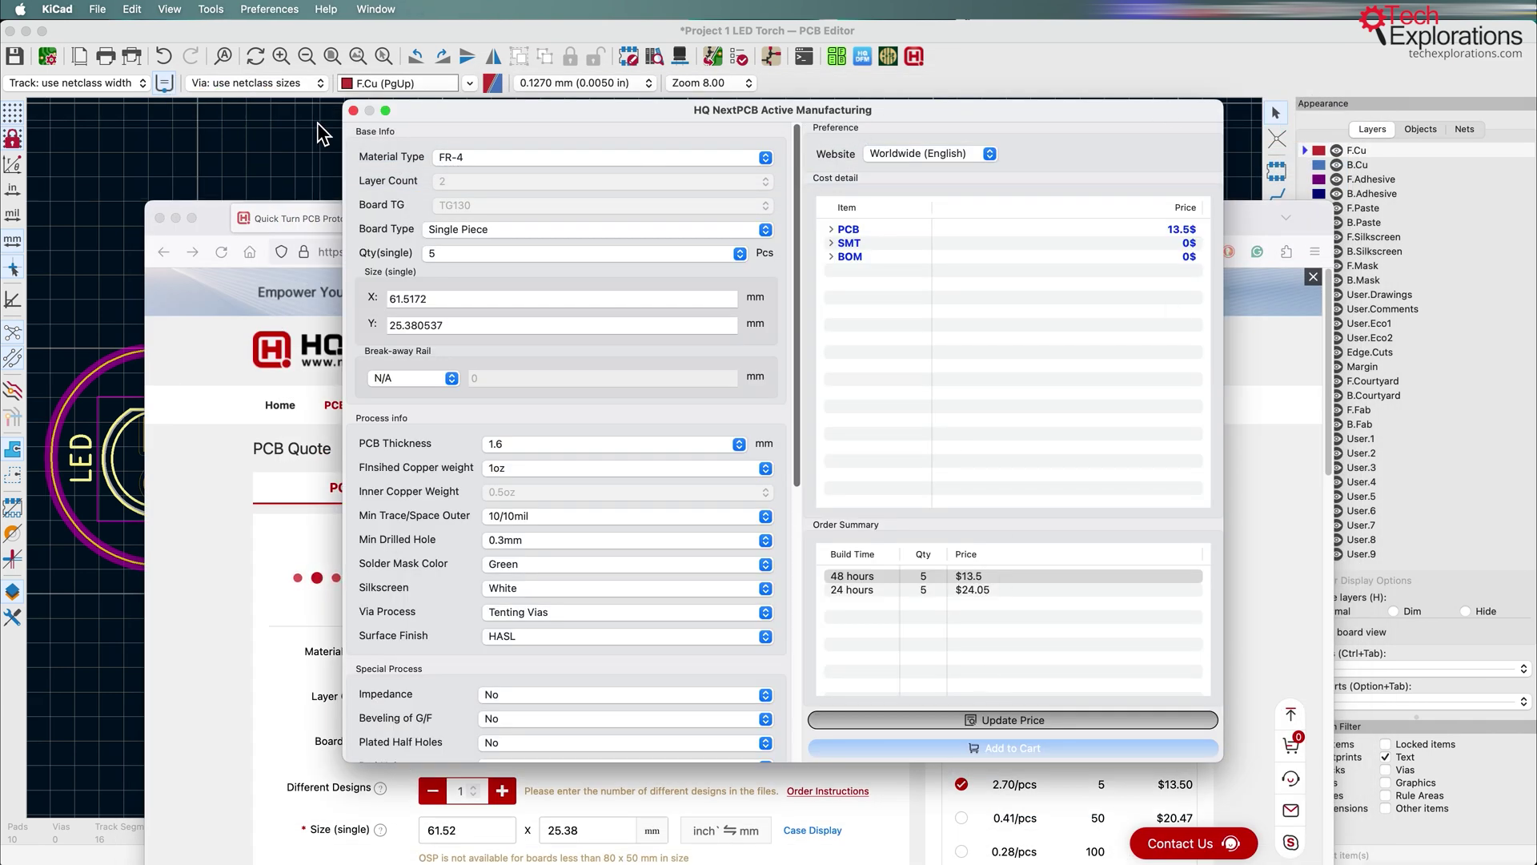
left_click(353, 110)
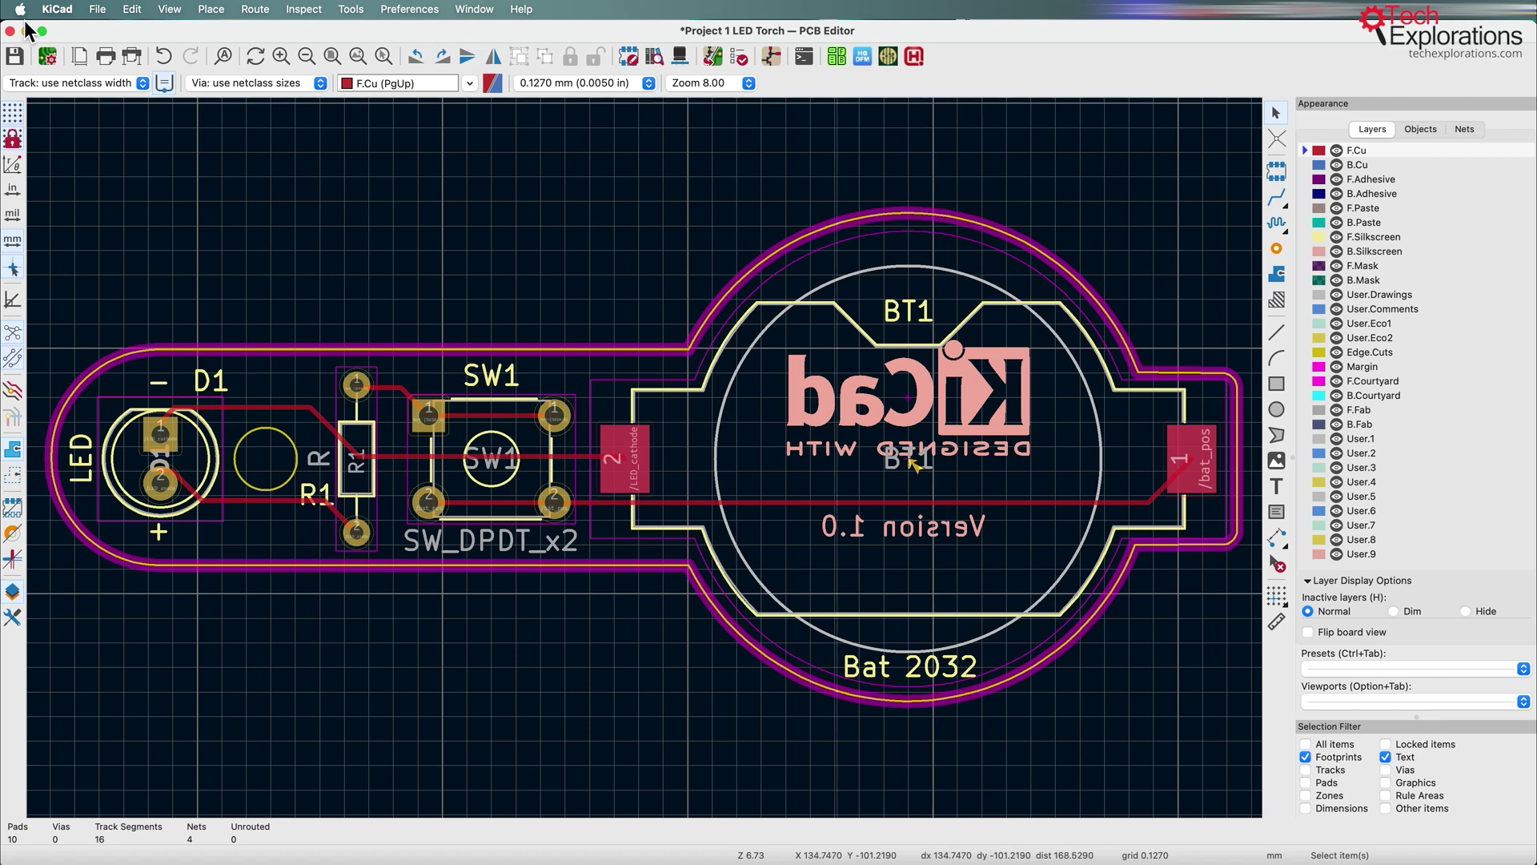
left_click(102, 8)
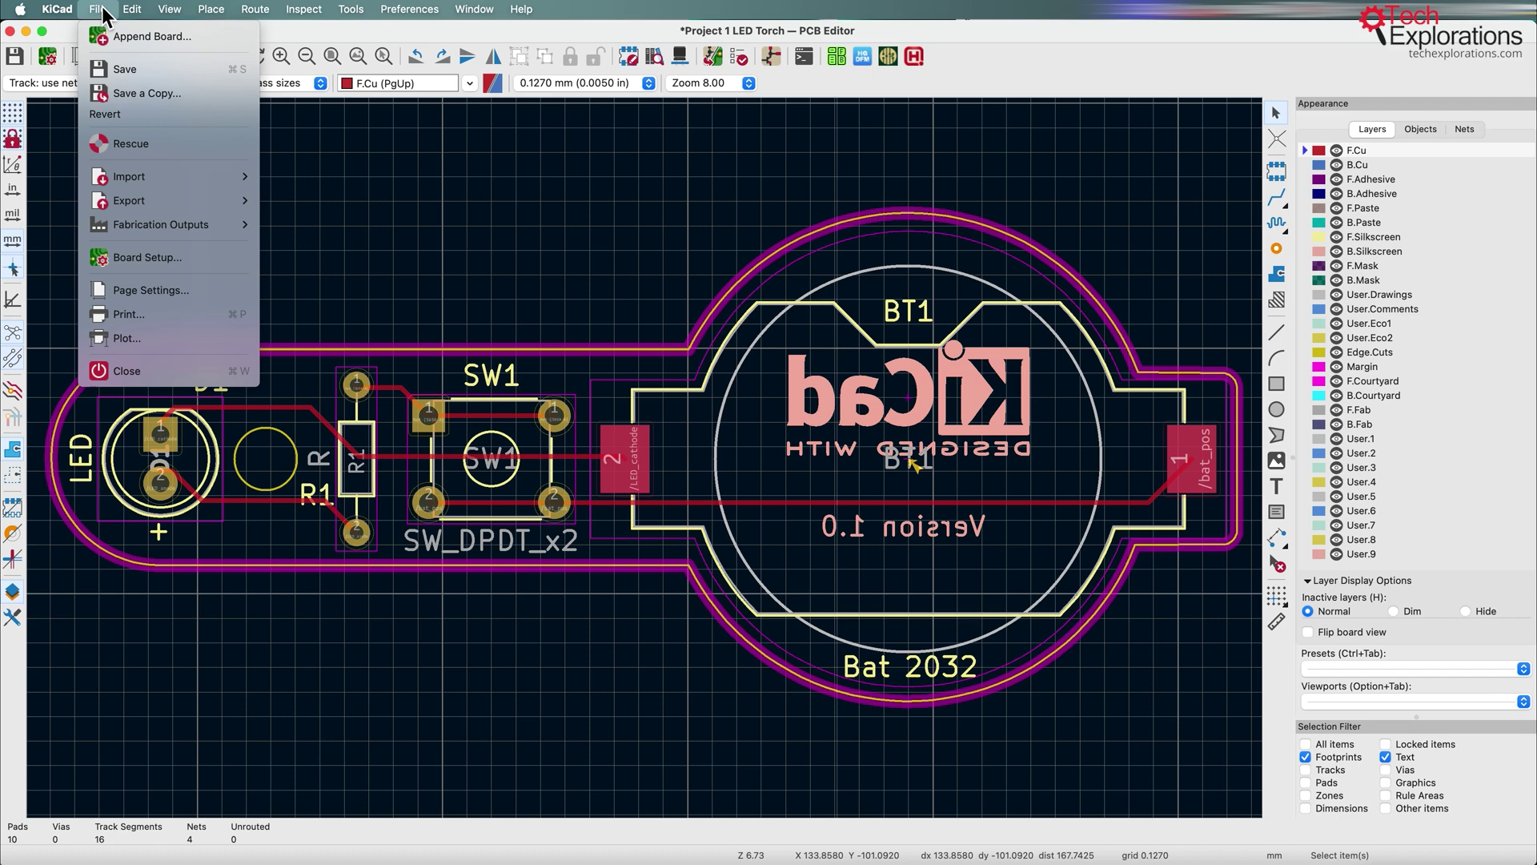
Step: Set up the Plot dialog with Gerber format and Use Protel filename extensions ticked
left_click(156, 343)
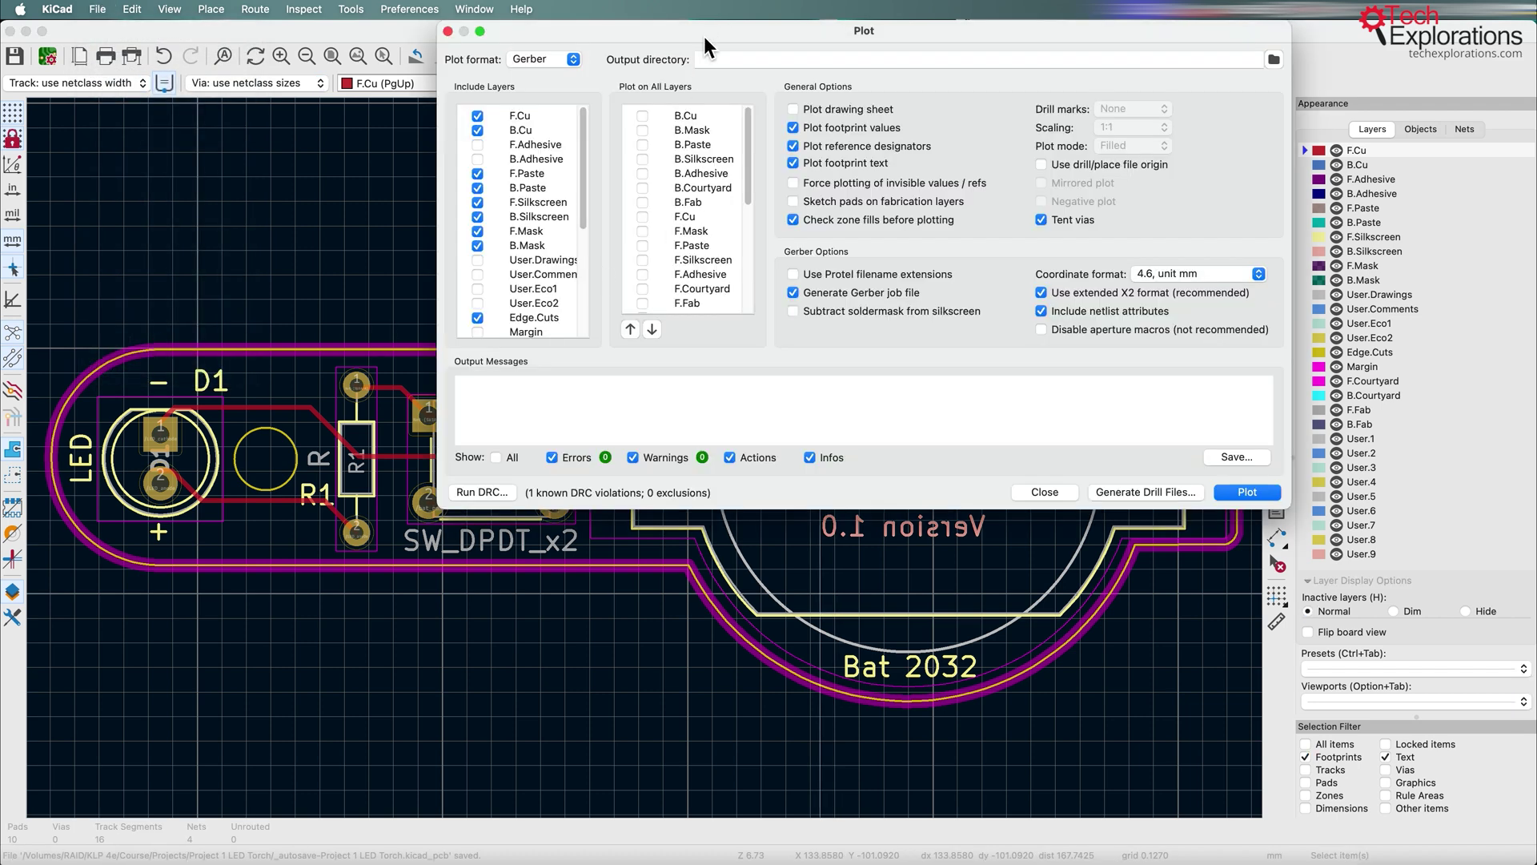
left_click_drag(693, 43, 516, 147)
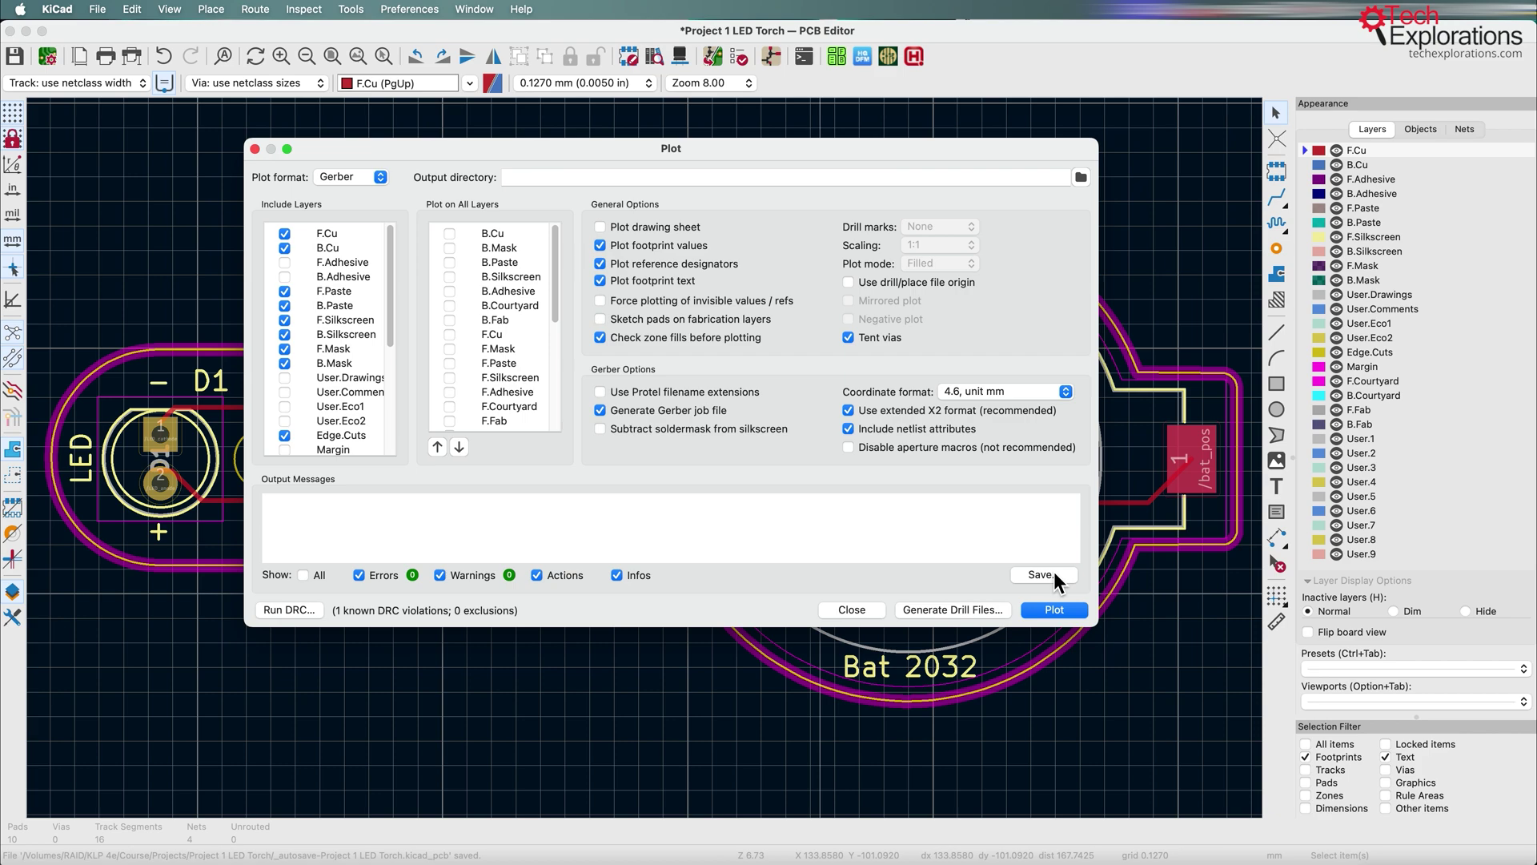
left_click(883, 610)
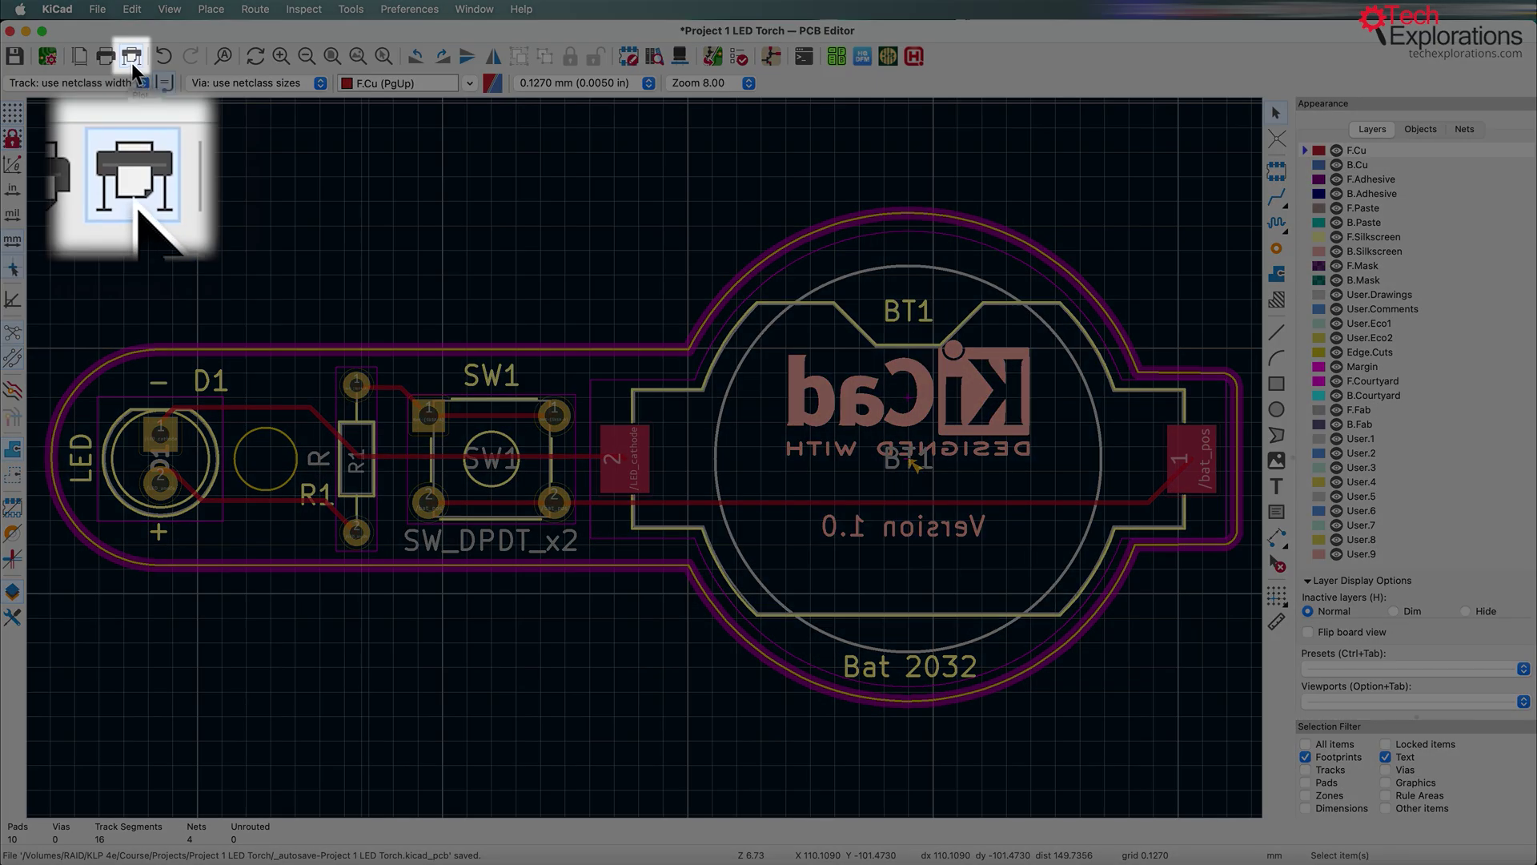
left_click(131, 63)
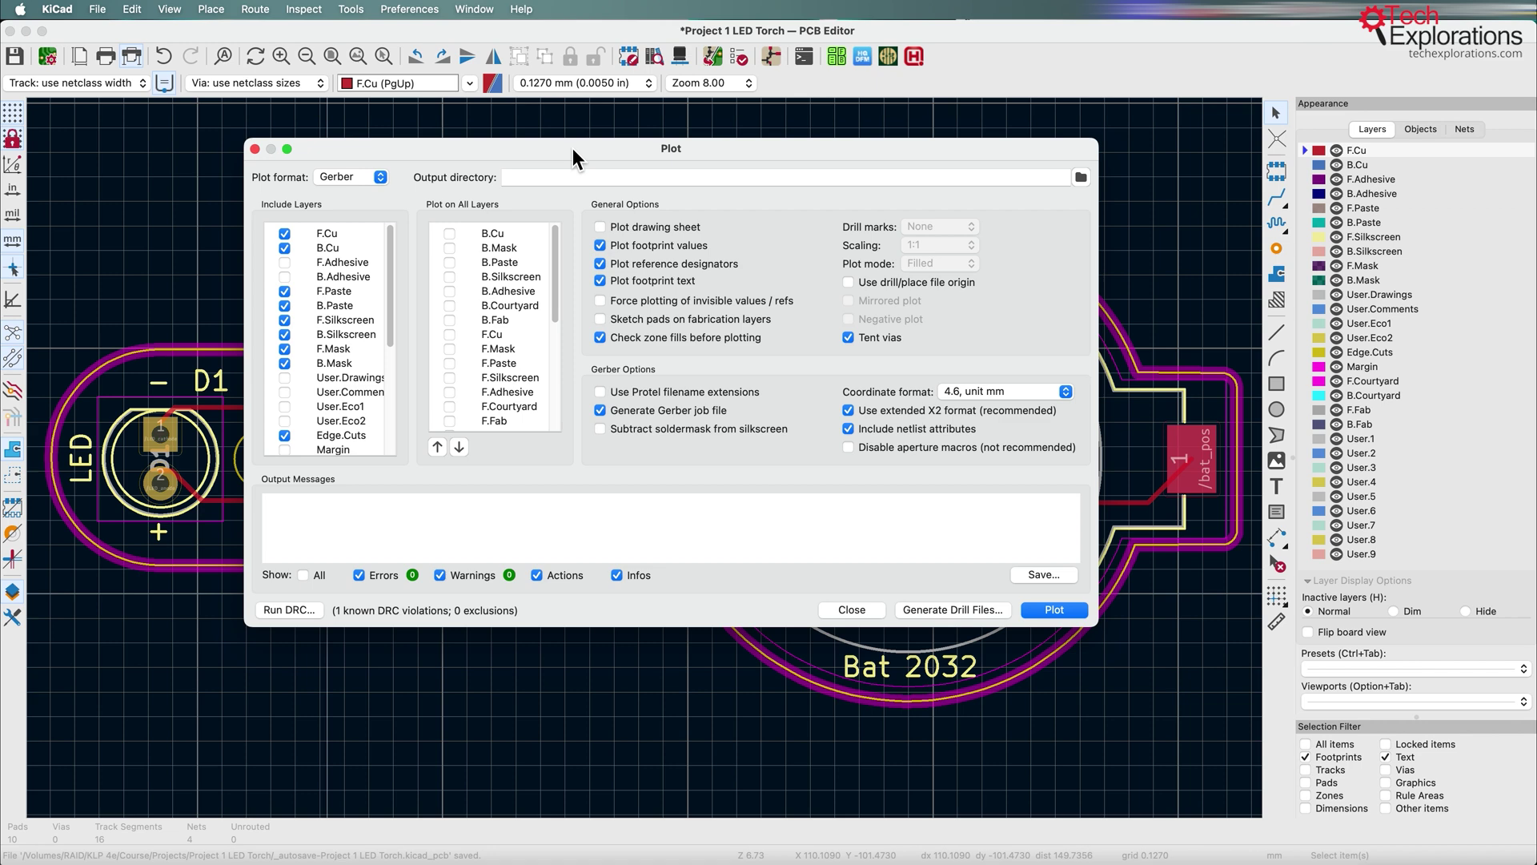
left_click_drag(573, 147, 589, 160)
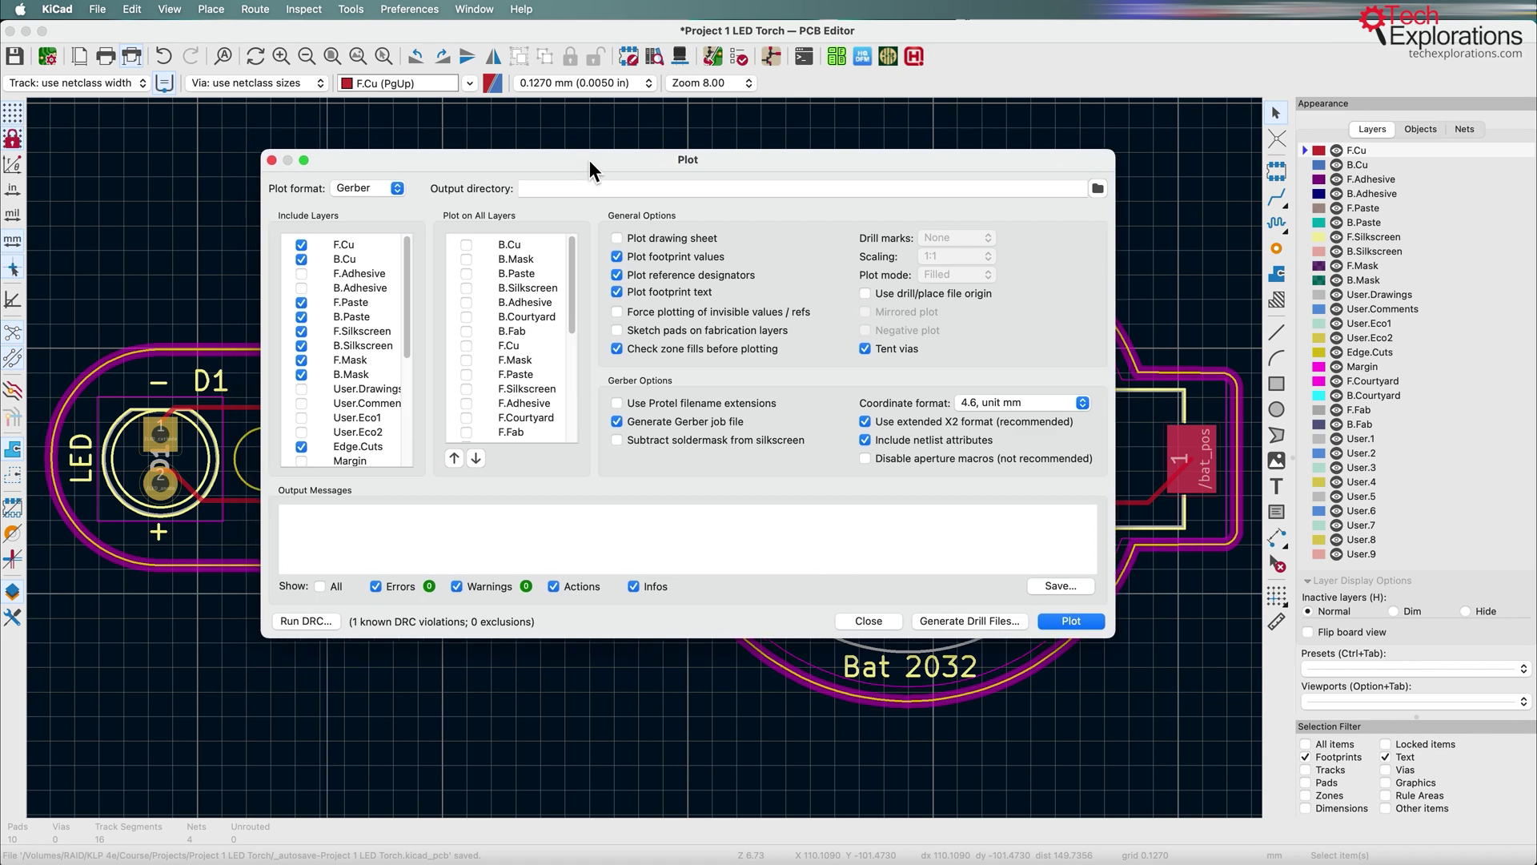
left_click(389, 183)
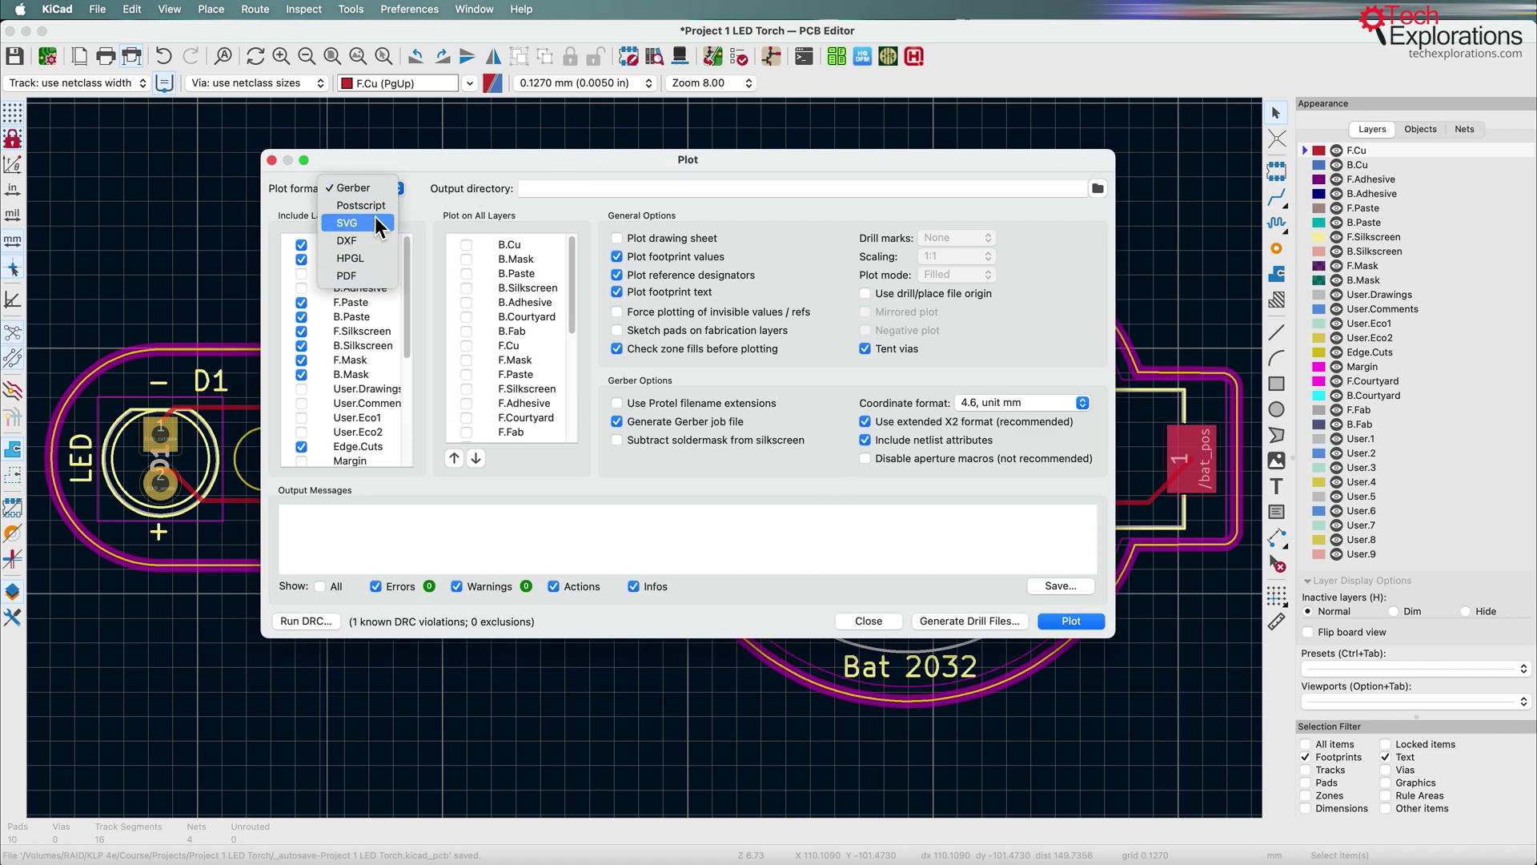
left_click(374, 189)
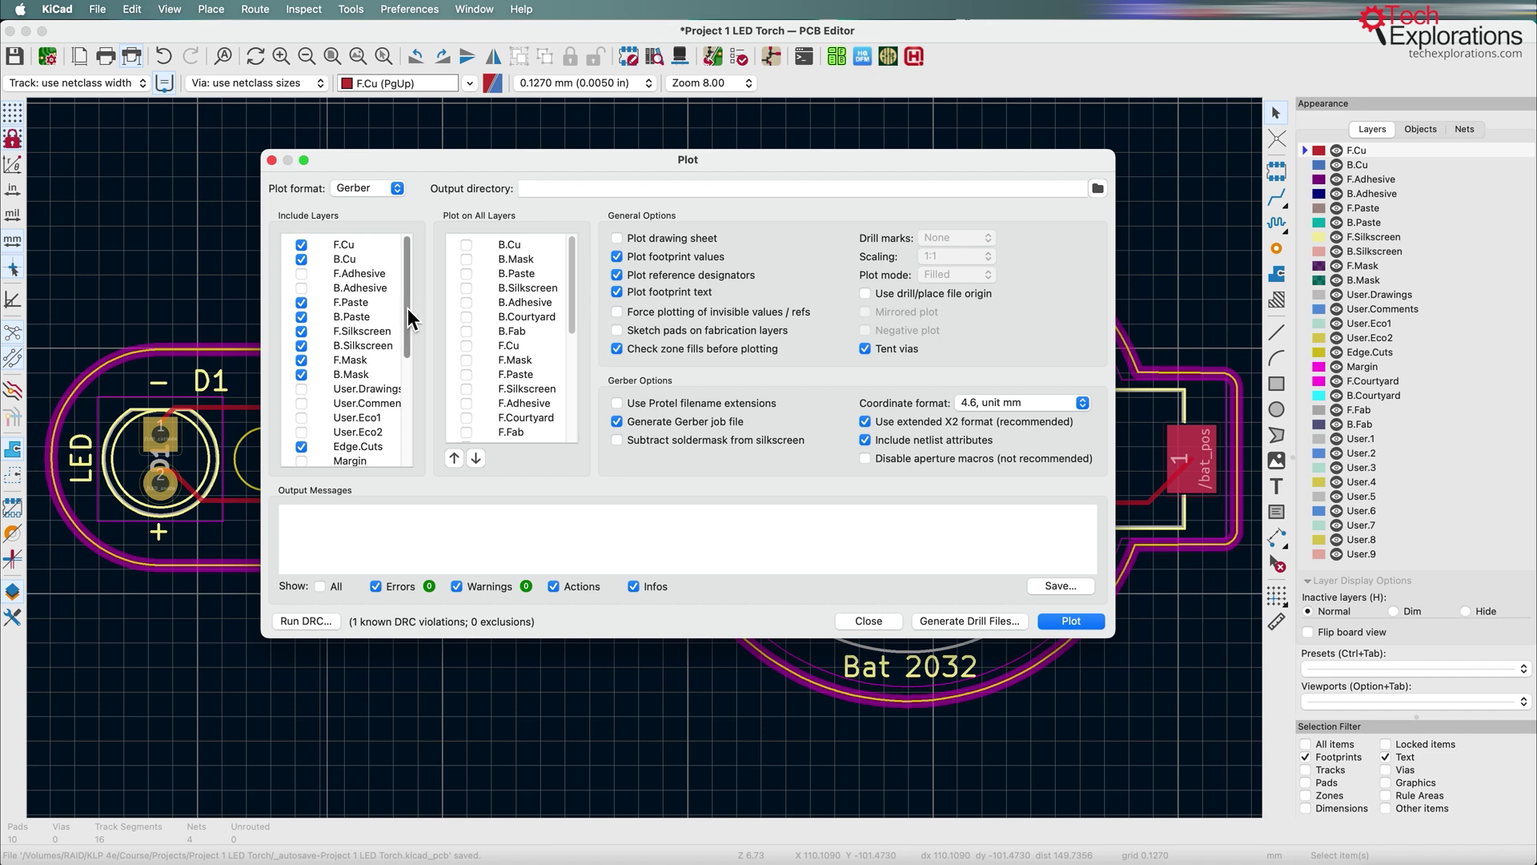
scroll(407, 312, "down", 5)
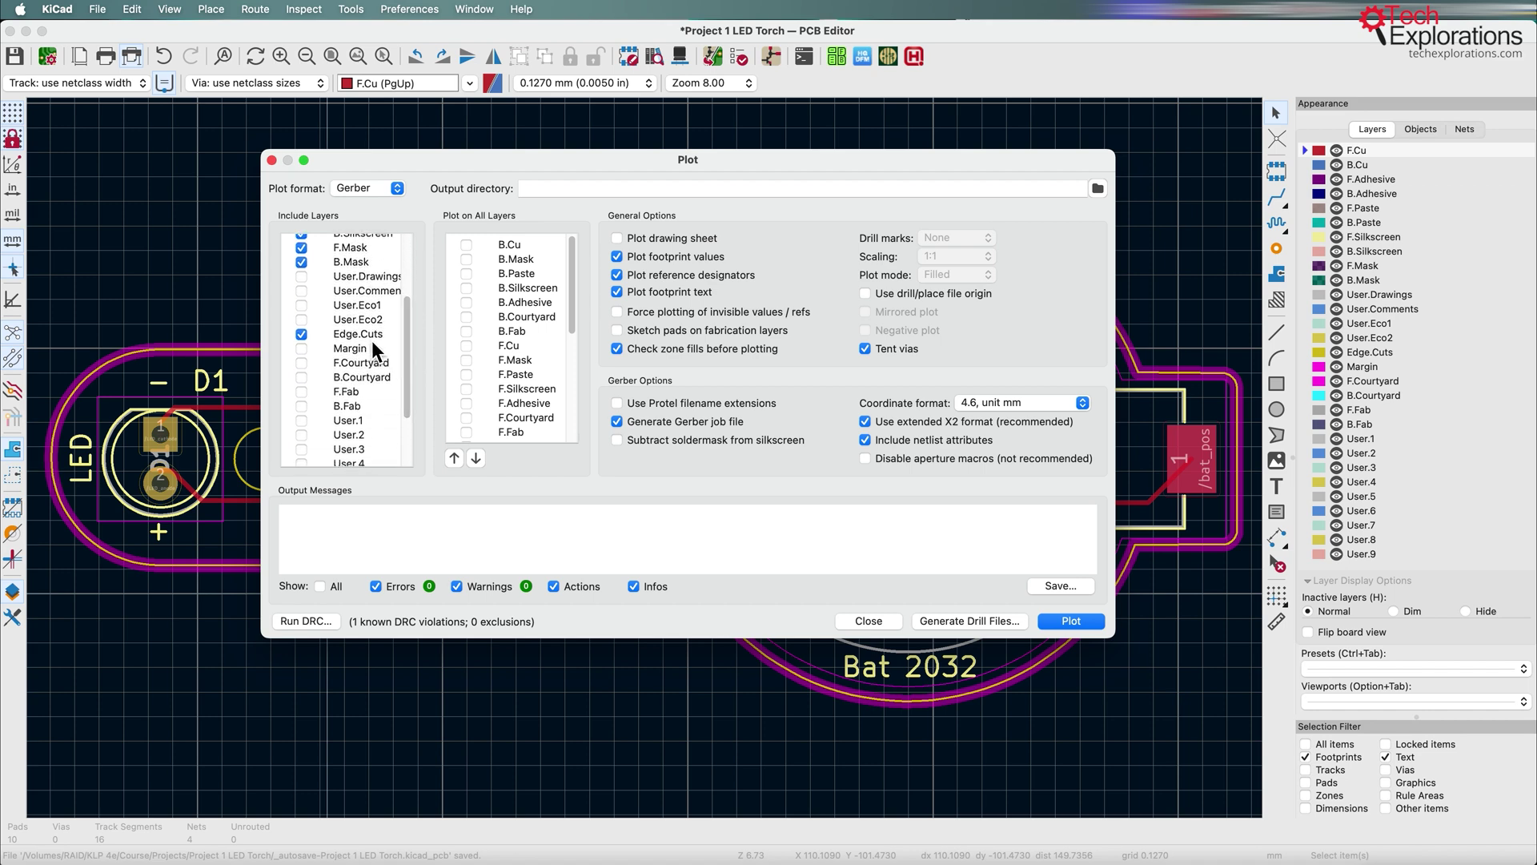
left_click(618, 403)
Step: Create a new 'Gerbers for LED Torch' folder and set it as the relative output directory
left_click(1096, 189)
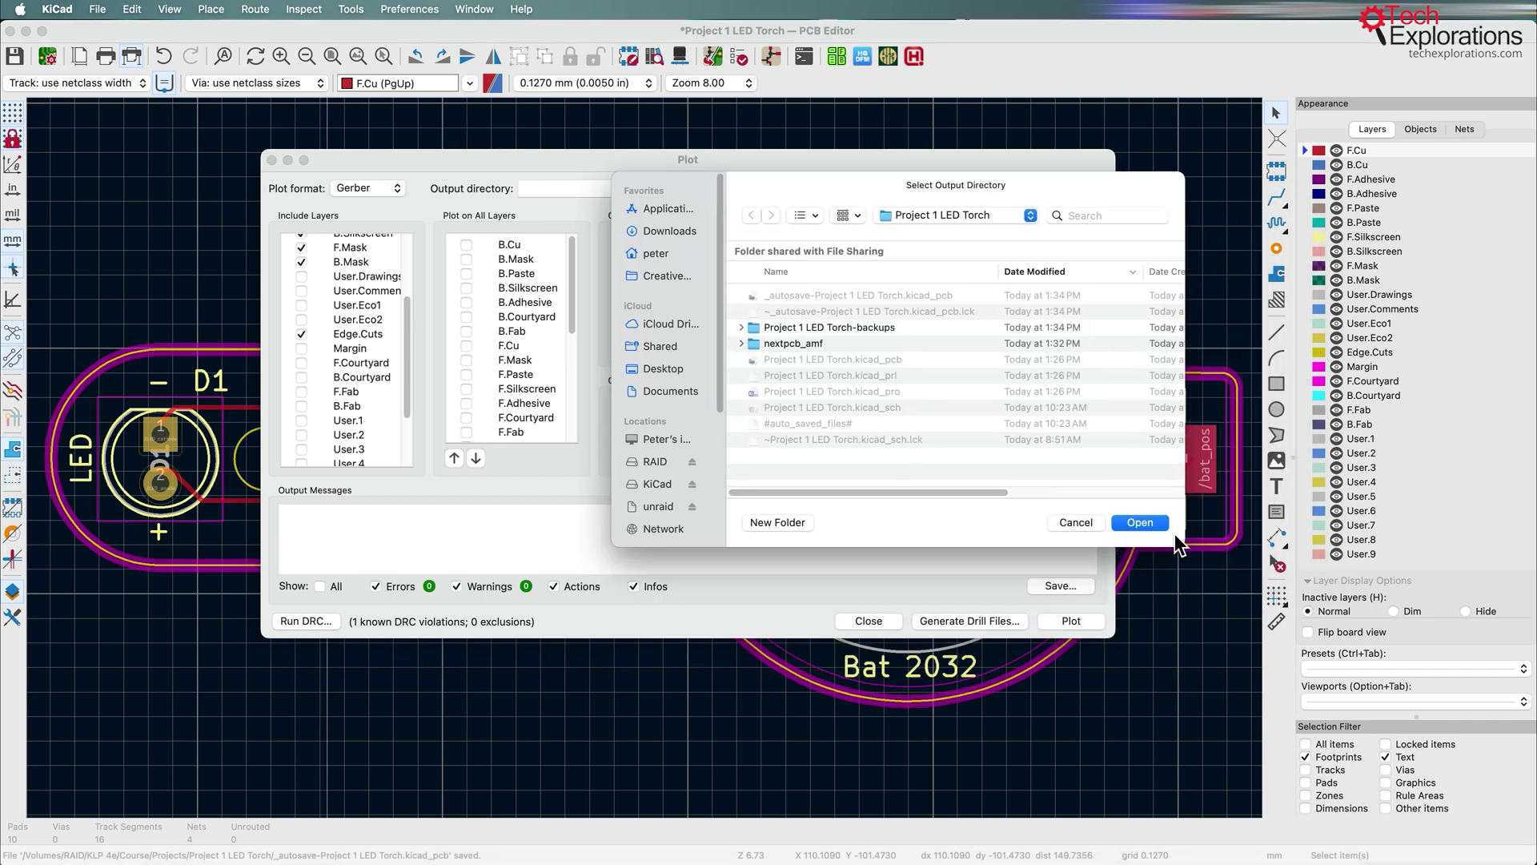
left_click(785, 522)
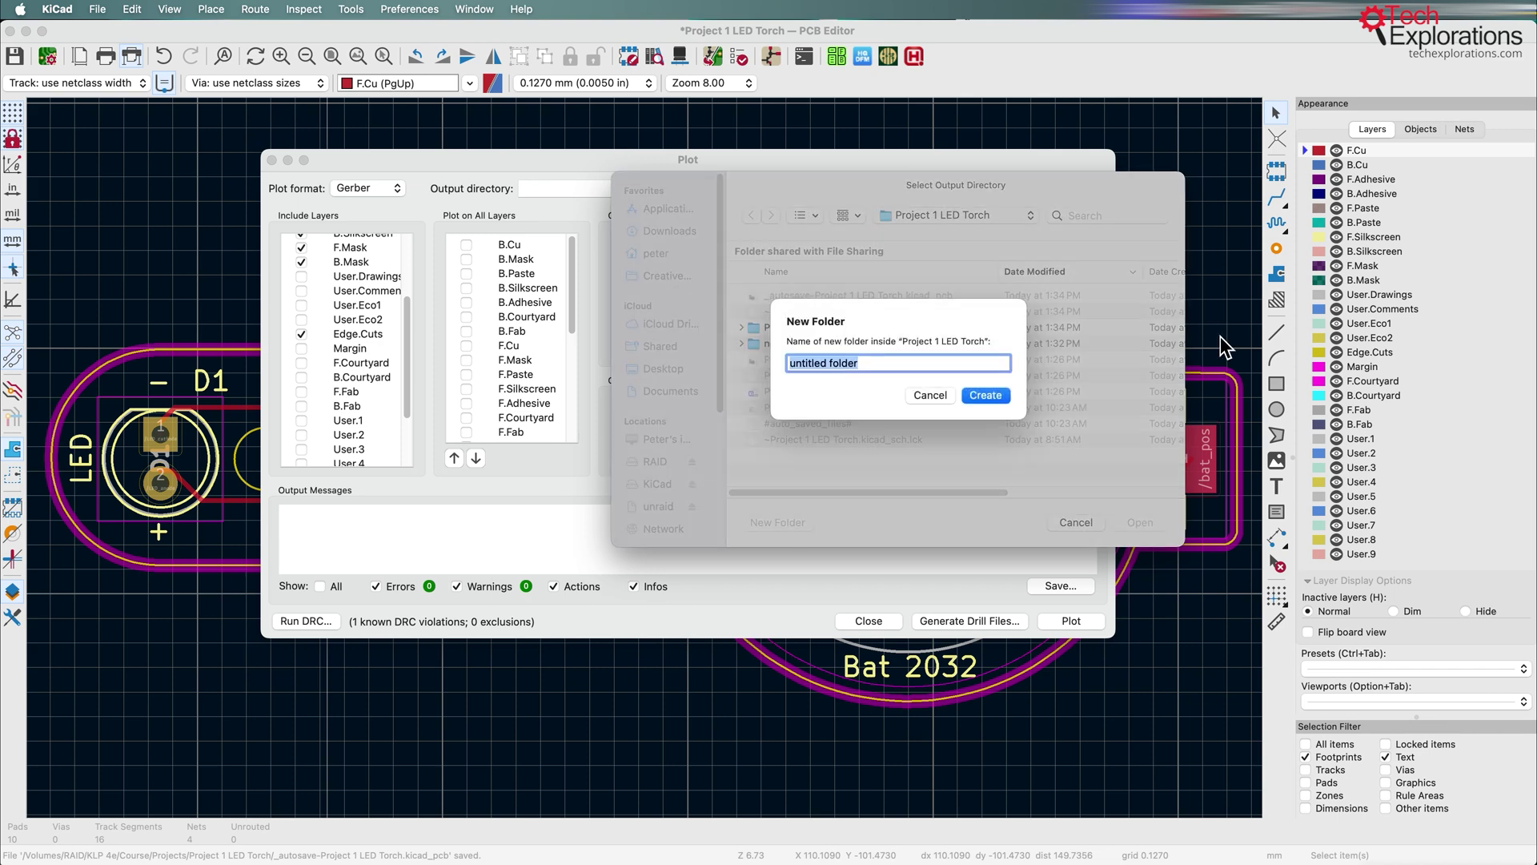
type("Gerbers for LED Torch")
left_click(1001, 397)
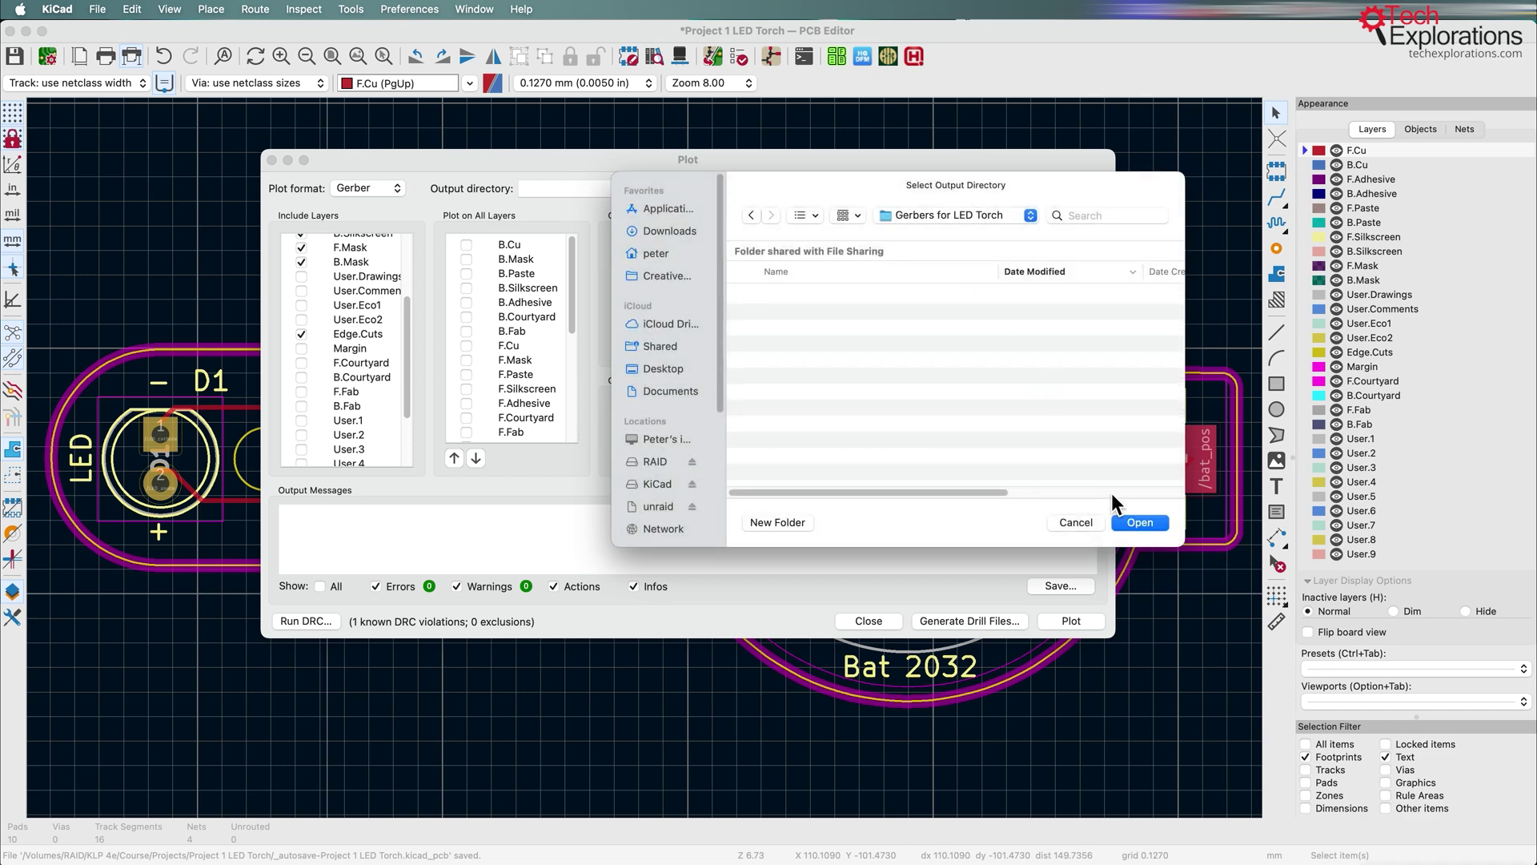
left_click(1140, 523)
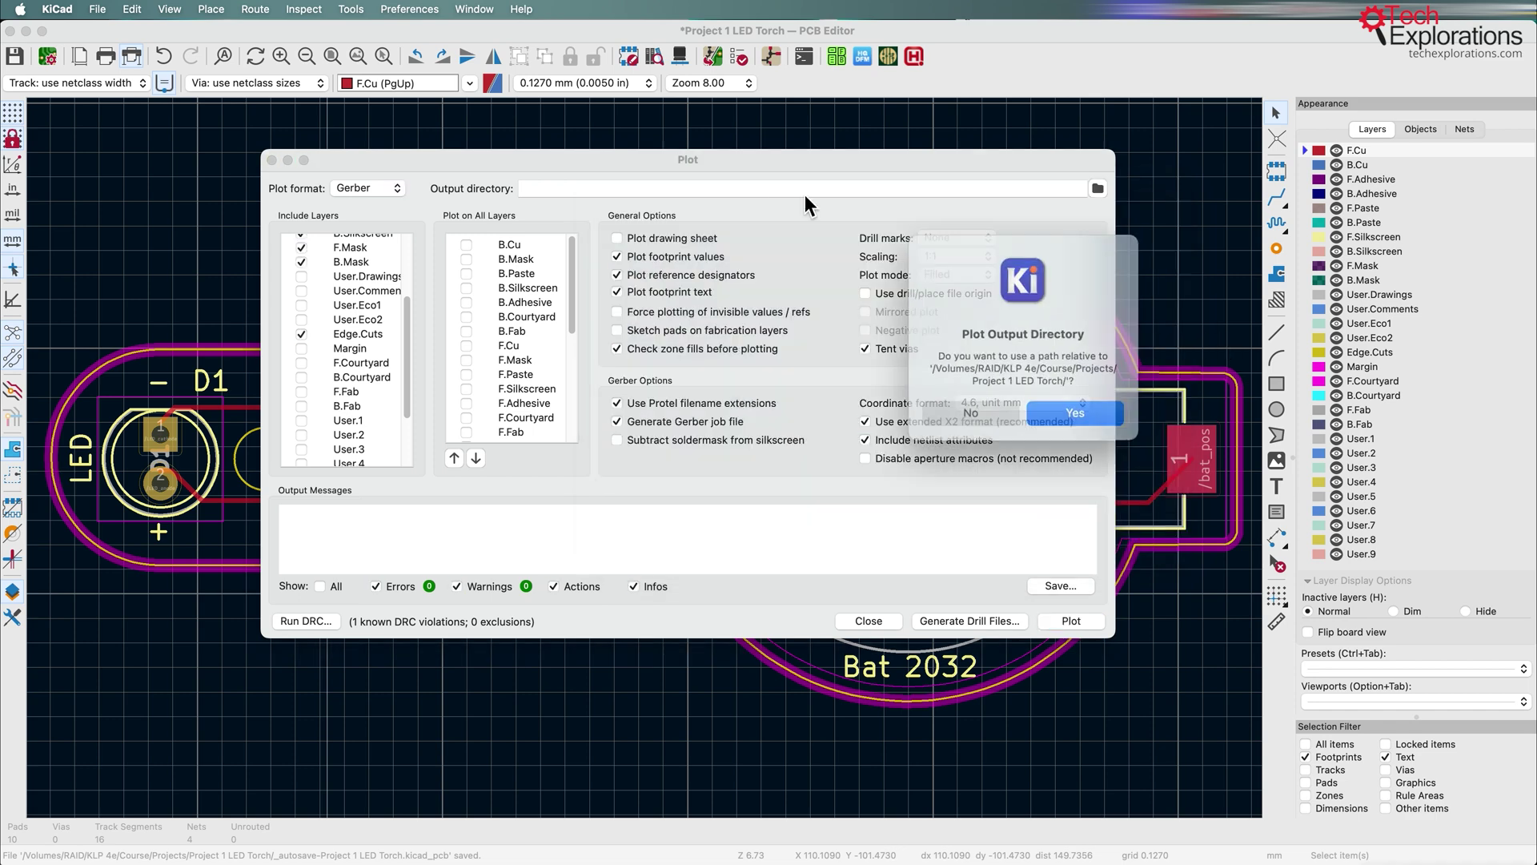
left_click(1062, 409)
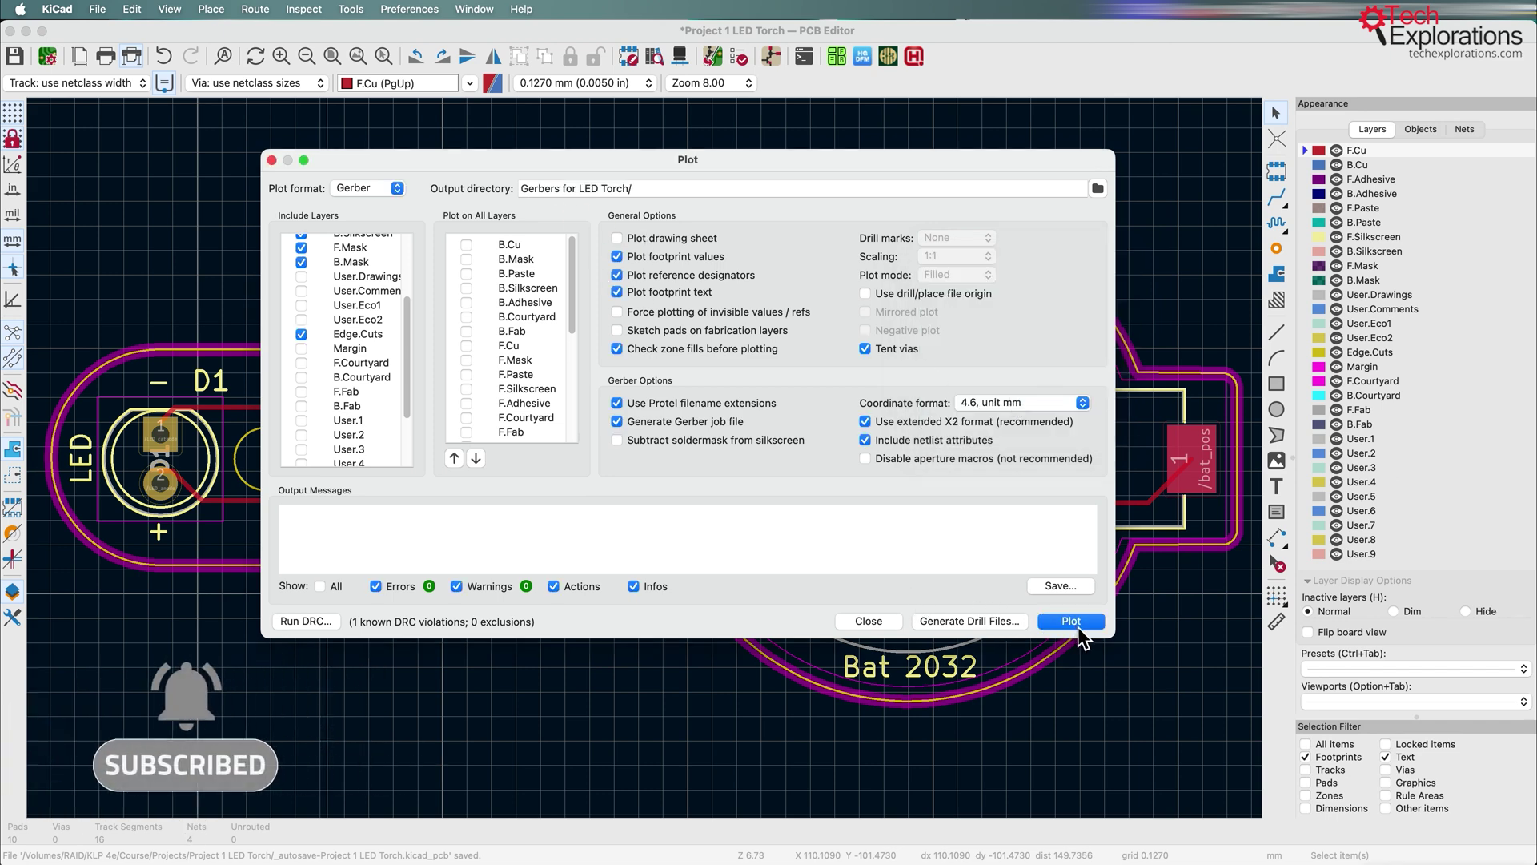
Step: Open the Gerbers for LED Torch folder in Finder
key("super+Tab")
left_click_drag(1419, 94, 1271, 102)
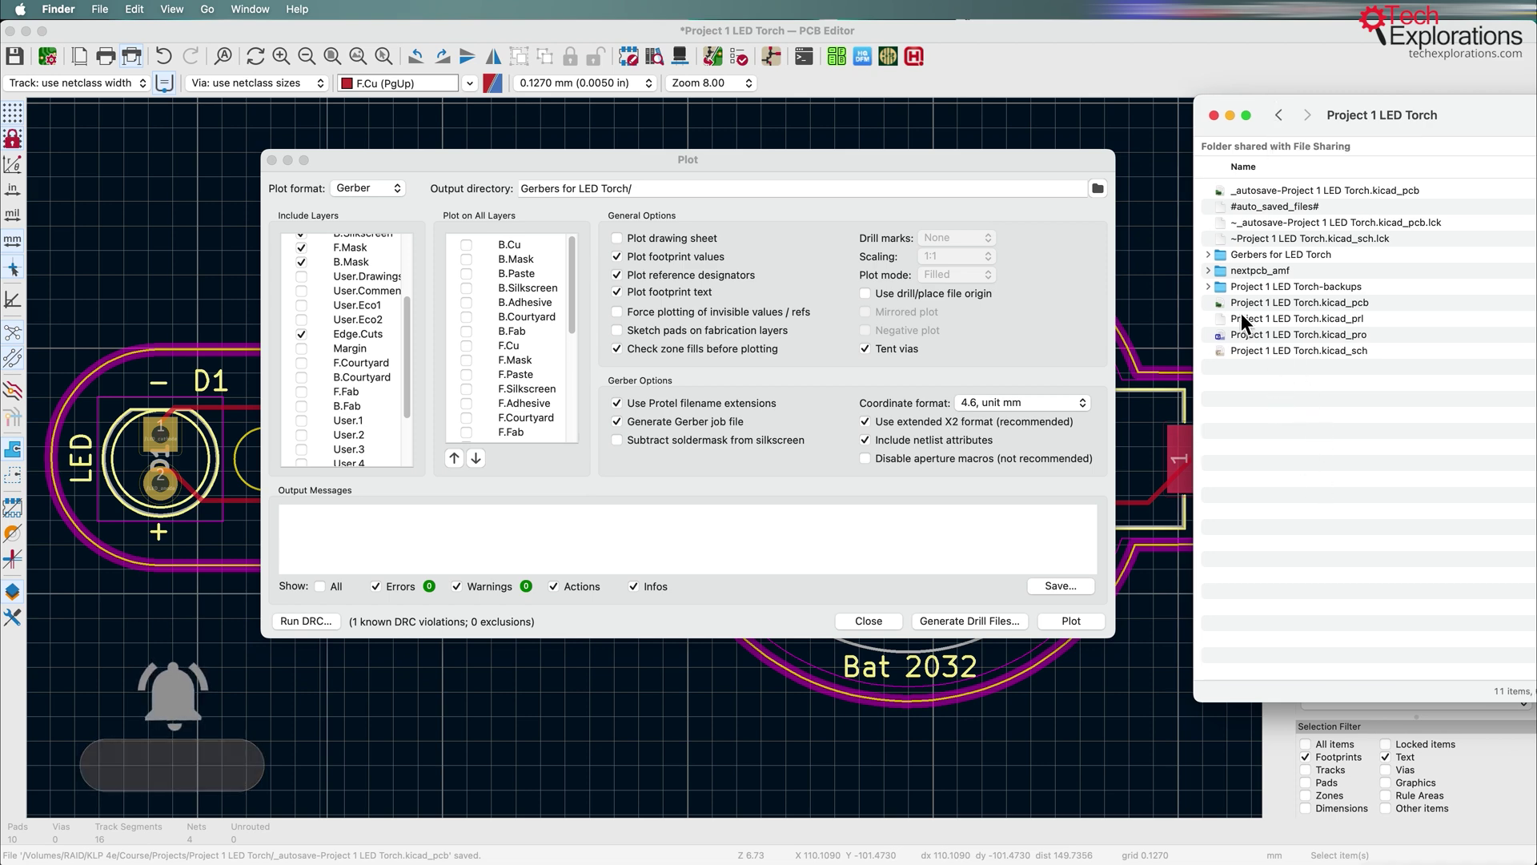
left_click(1275, 256)
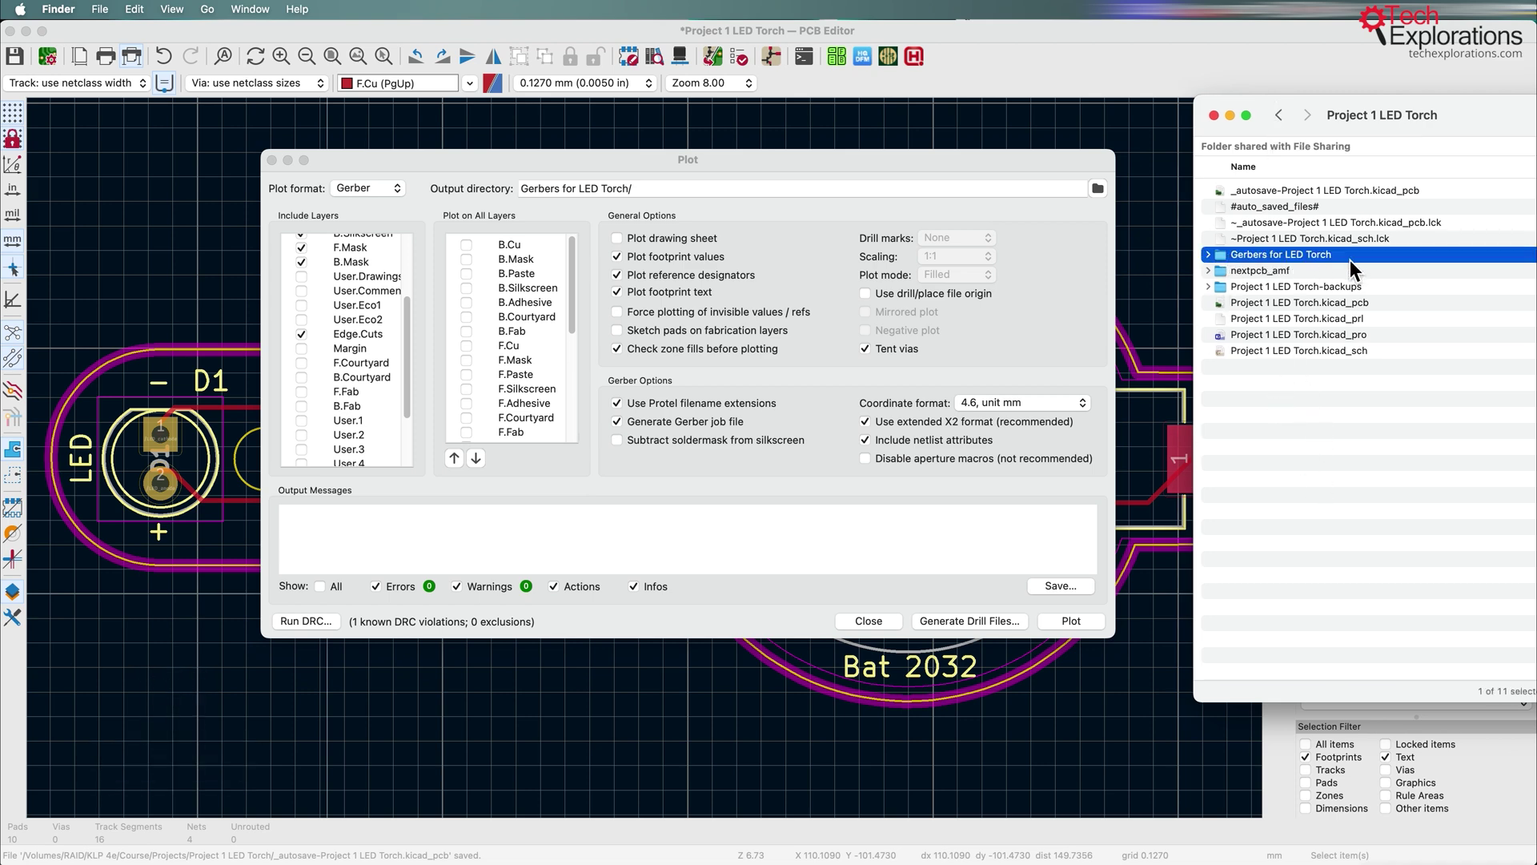
double_click(1227, 257)
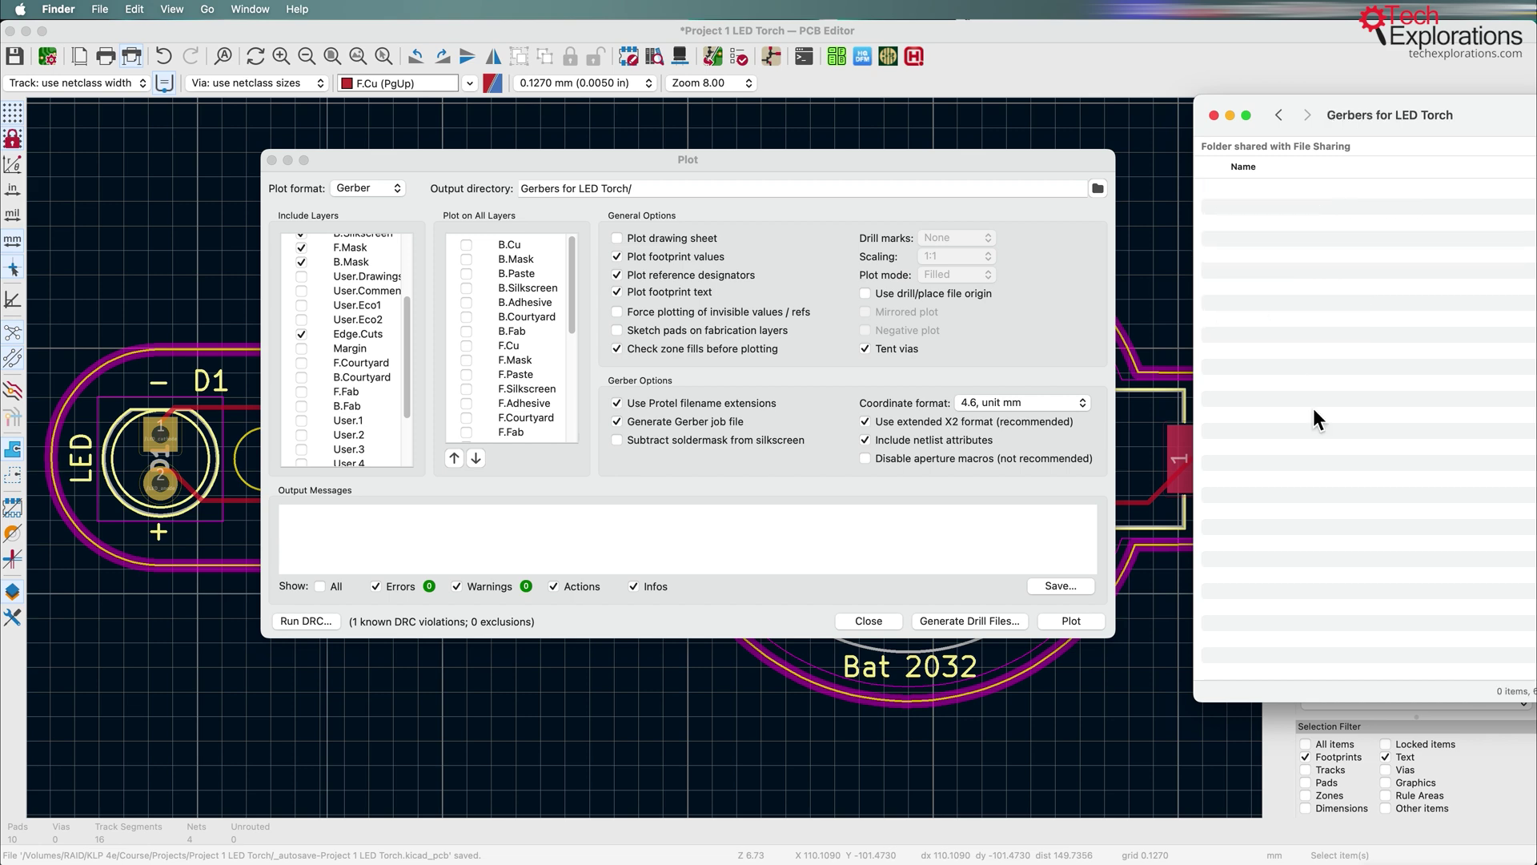
Step: Plot the Gerbers and confirm nine layer files plus a job file appear in the folder
left_click(1072, 621)
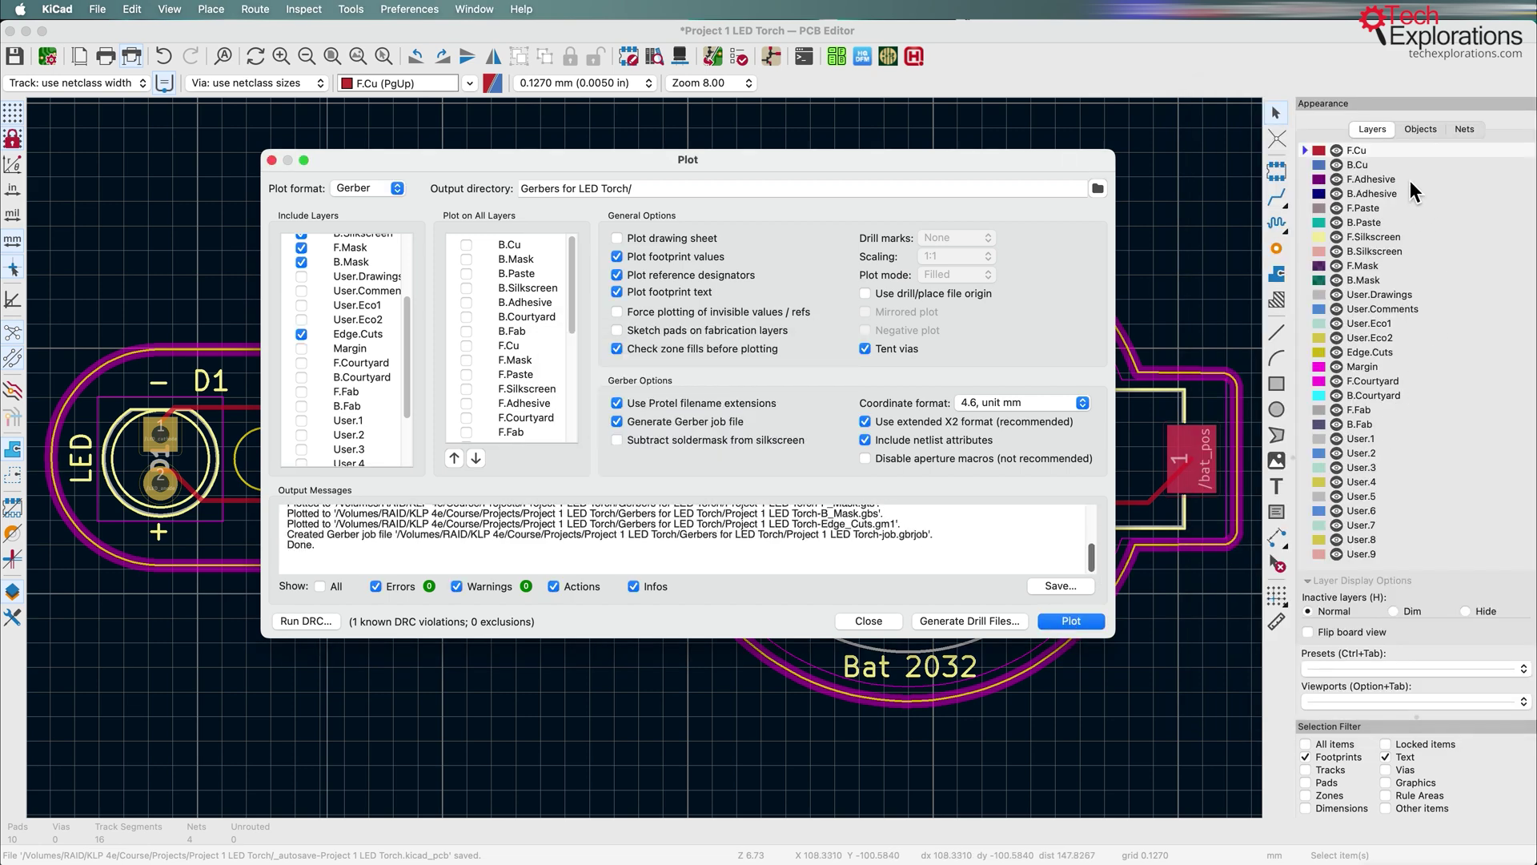
key("super+Tab")
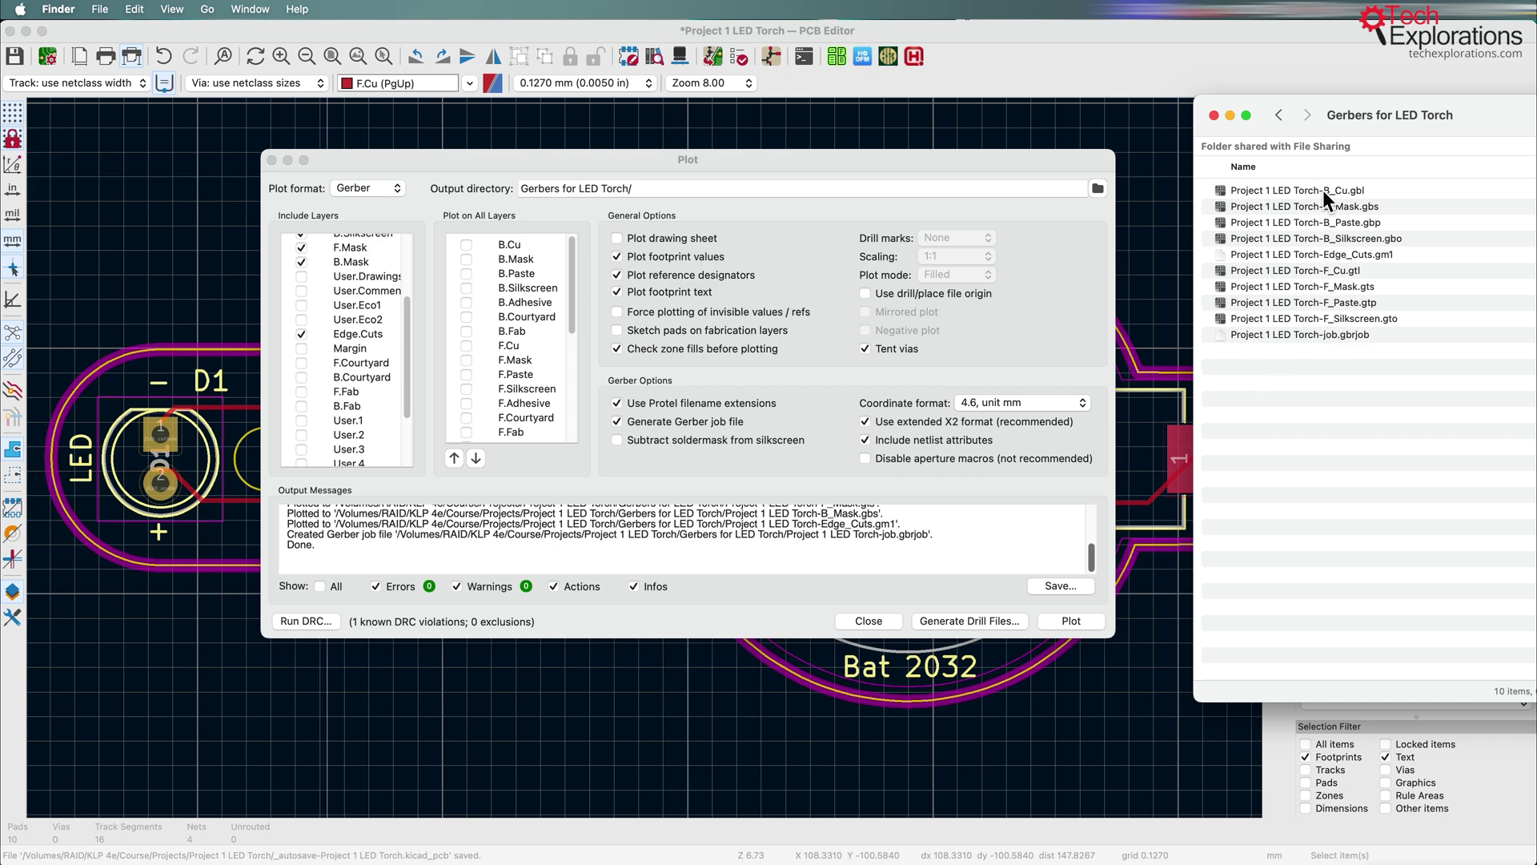
left_click(789, 621)
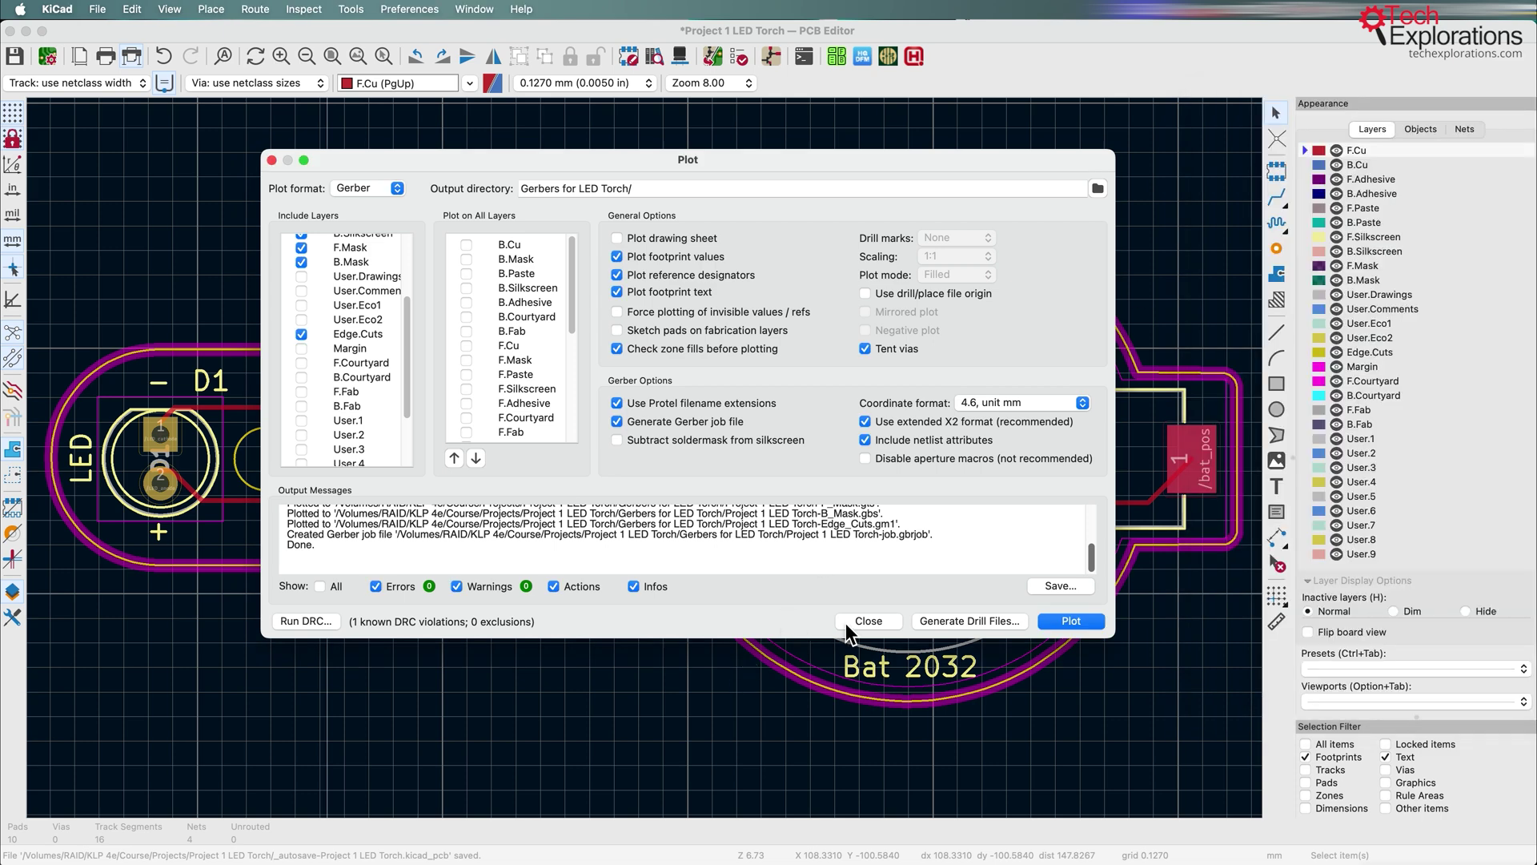
left_click(982, 623)
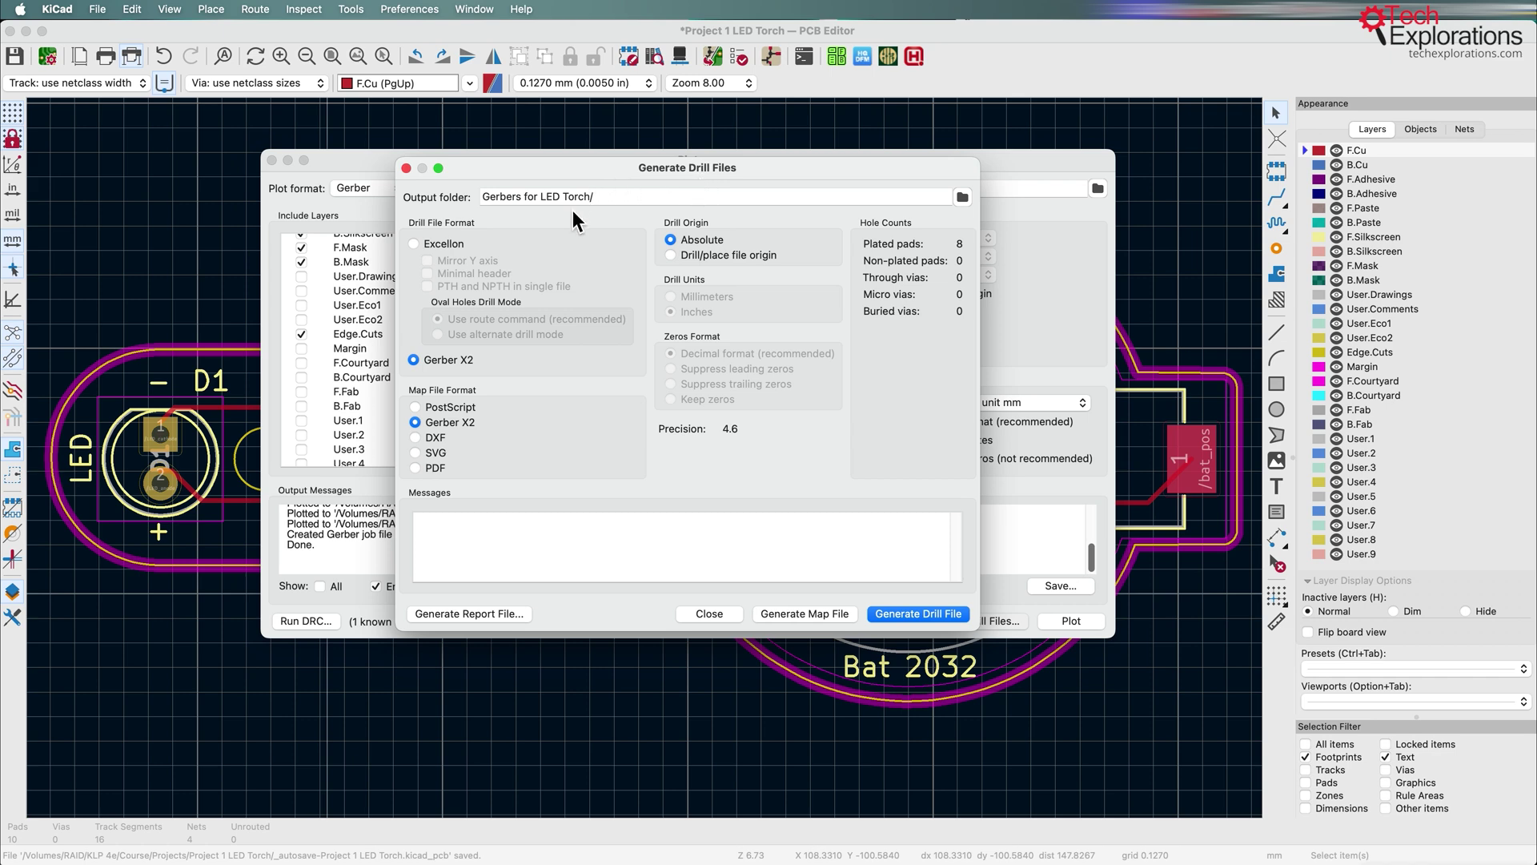
Step: Generate the plated and non-plated drill files in Gerber X2 format into the Gerbers folder
left_click(698, 612)
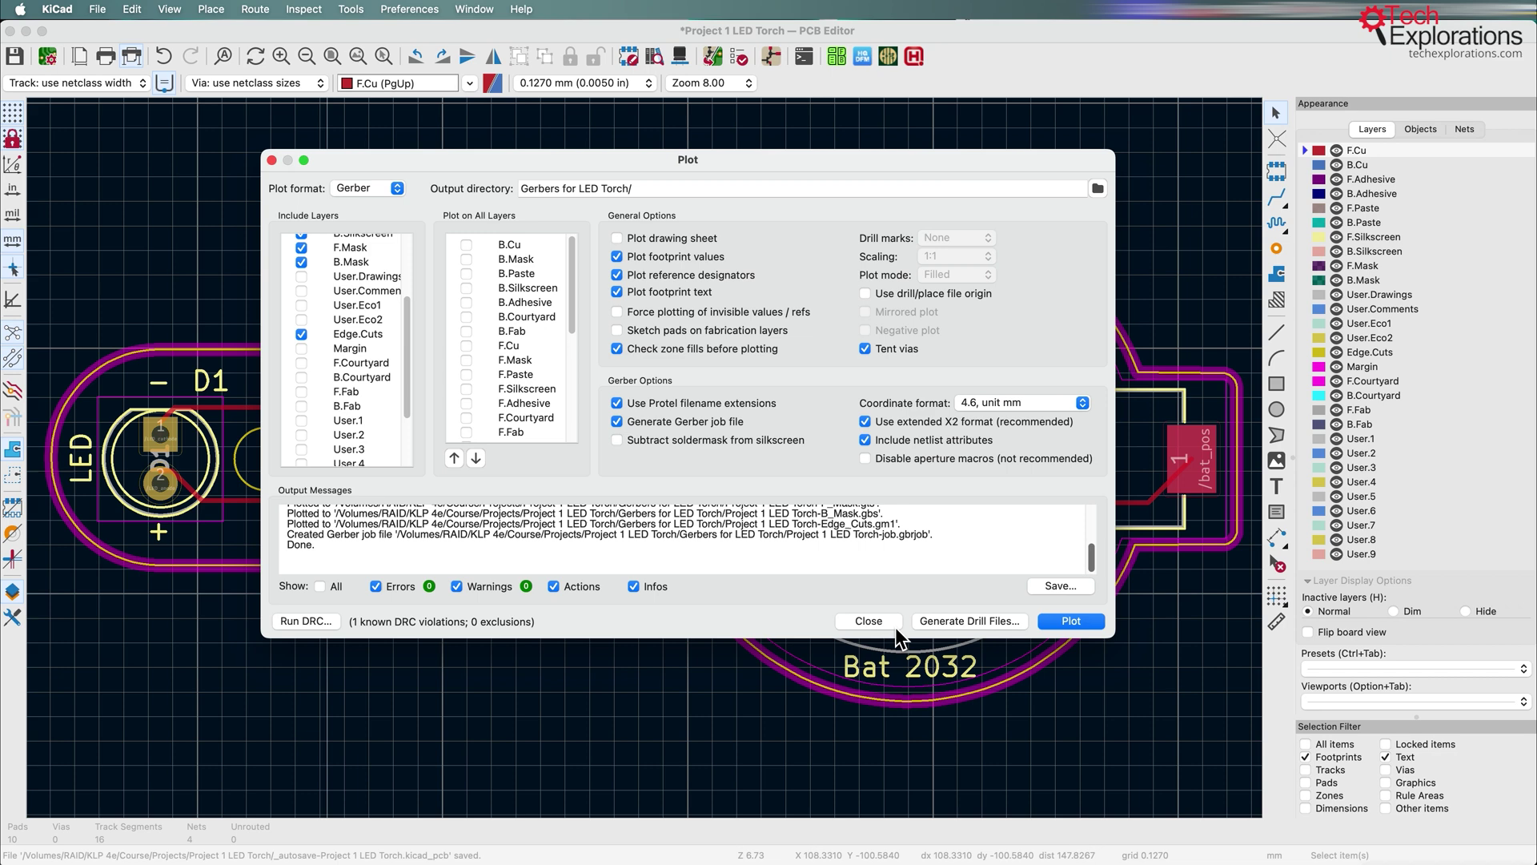
left_click(975, 622)
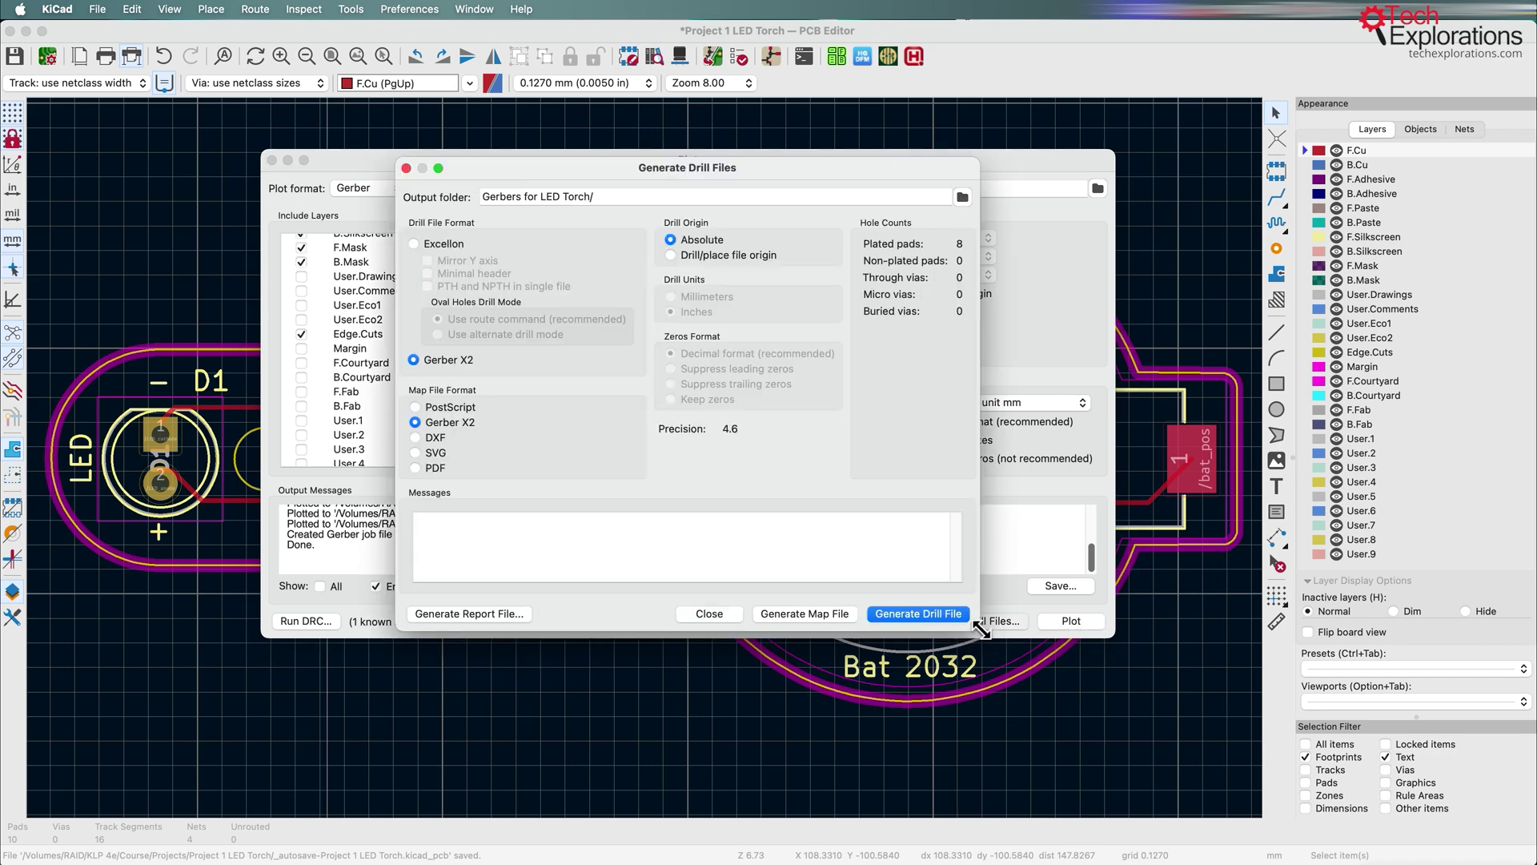
left_click(482, 197)
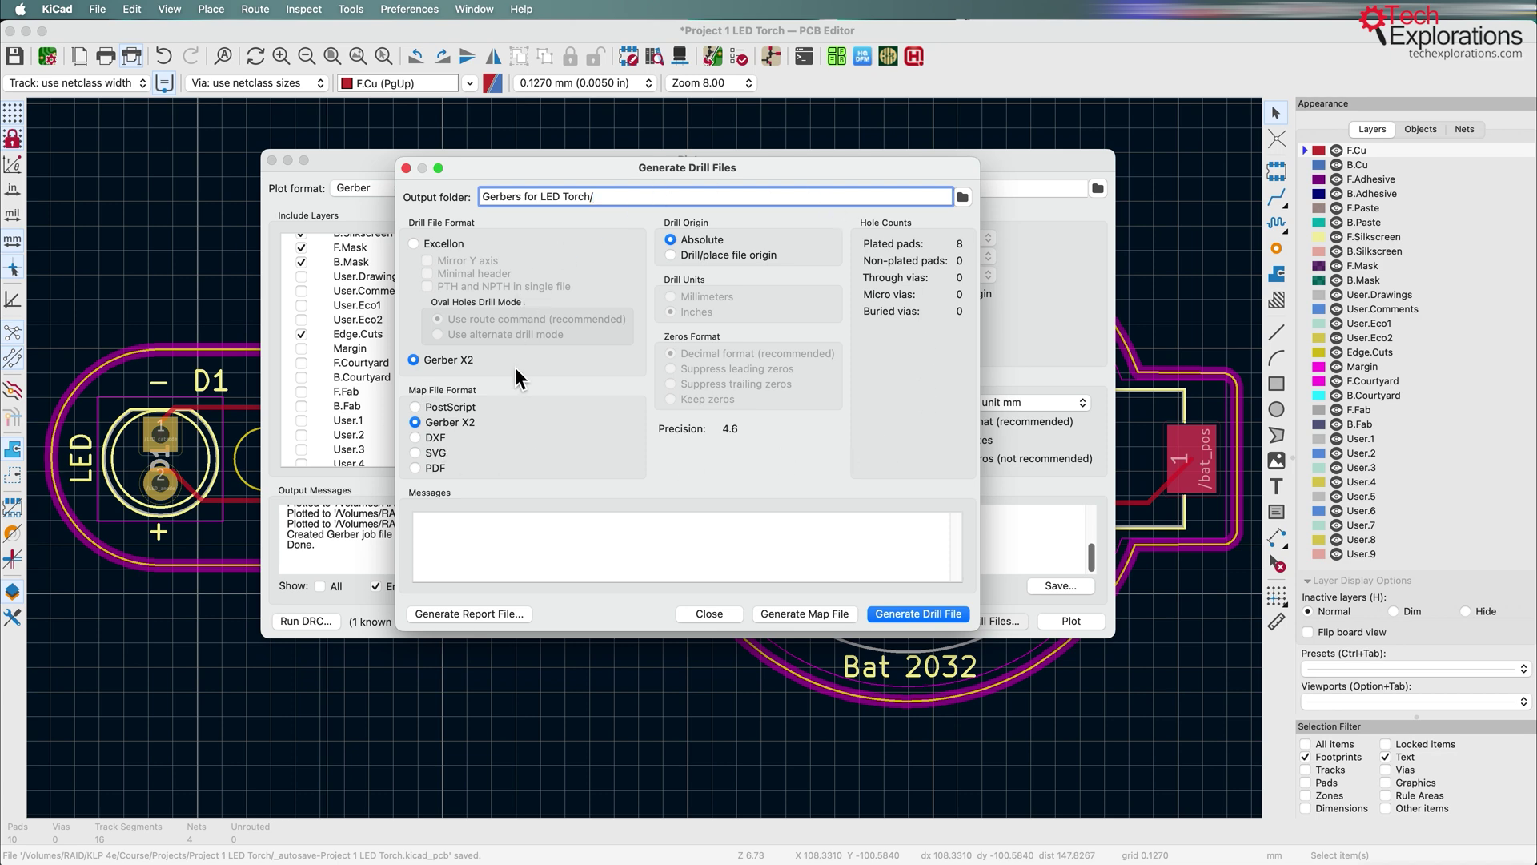
left_click(922, 617)
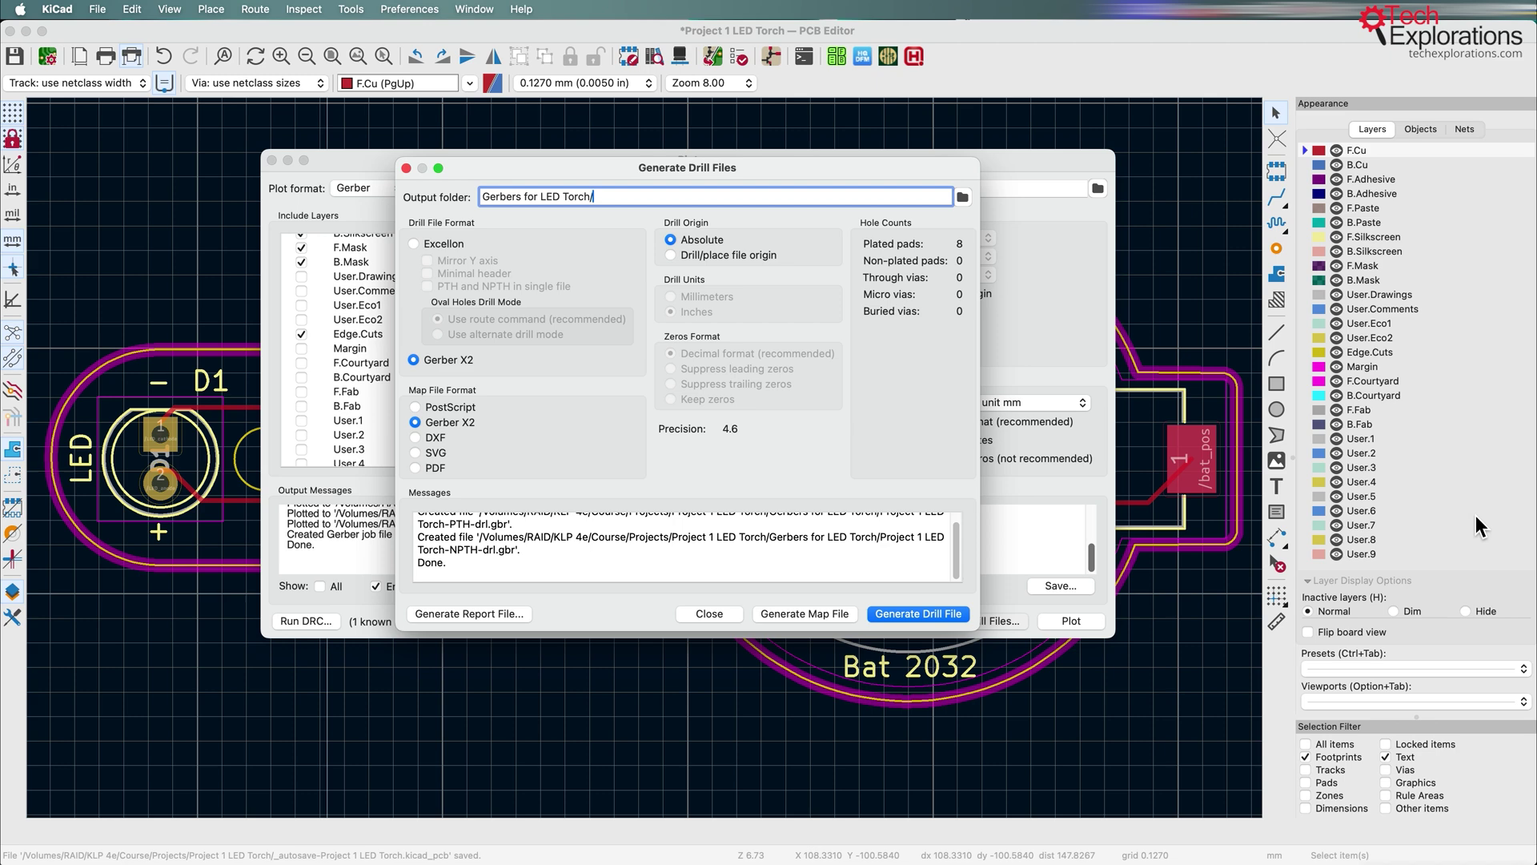
Step: Check PTH-drl.gbr and NPTH-drl.gbr in Finder, then close the drill file generator
left_click(1296, 368)
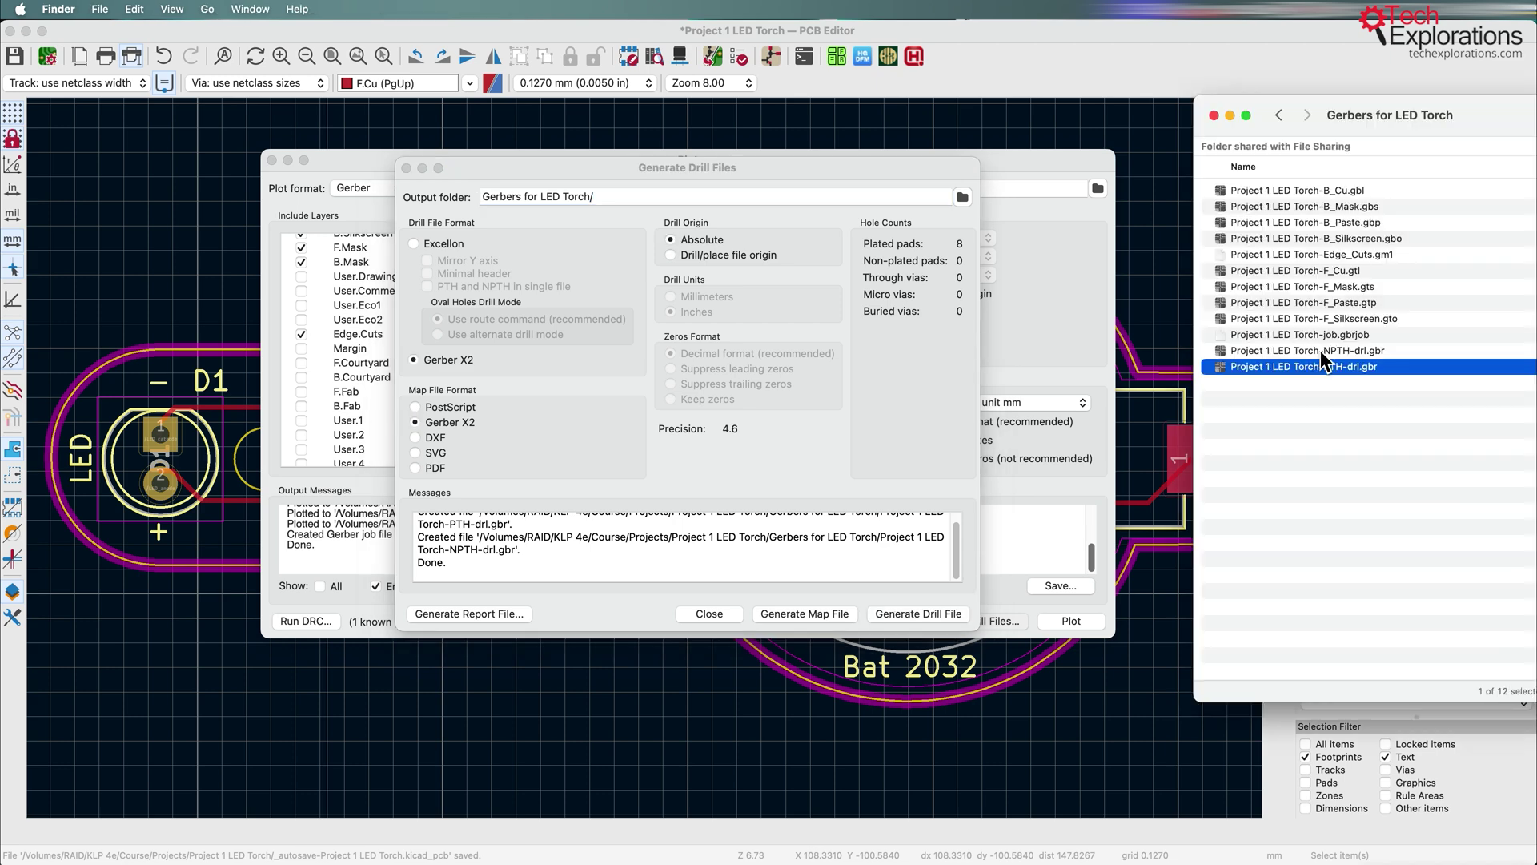
left_click(1329, 350)
left_click(1340, 369)
left_click(1336, 353)
left_click(1338, 370)
left_click(1337, 354)
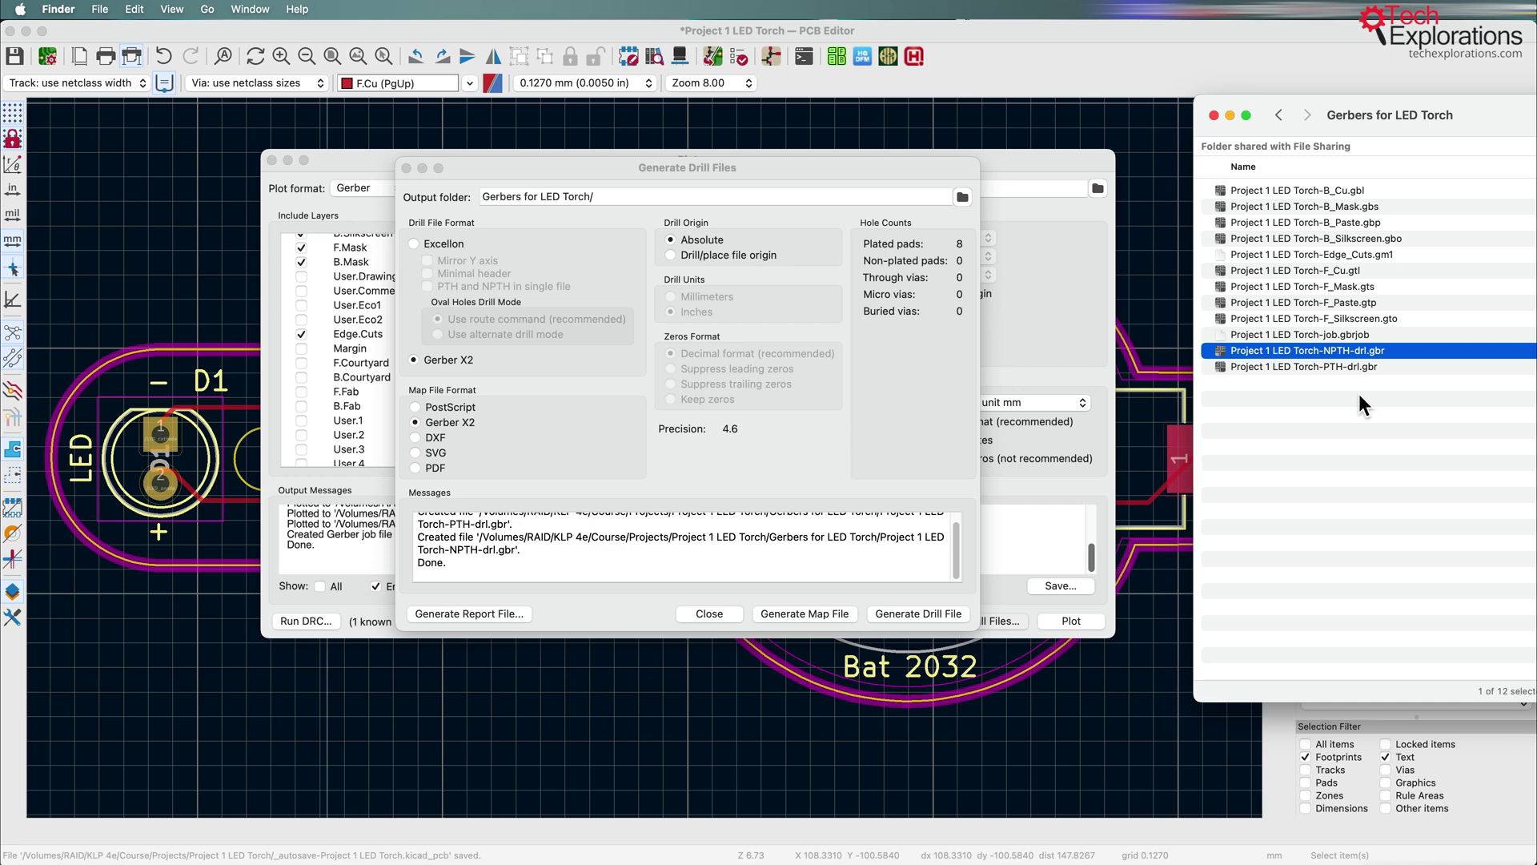
left_click(1353, 404)
left_click(702, 614)
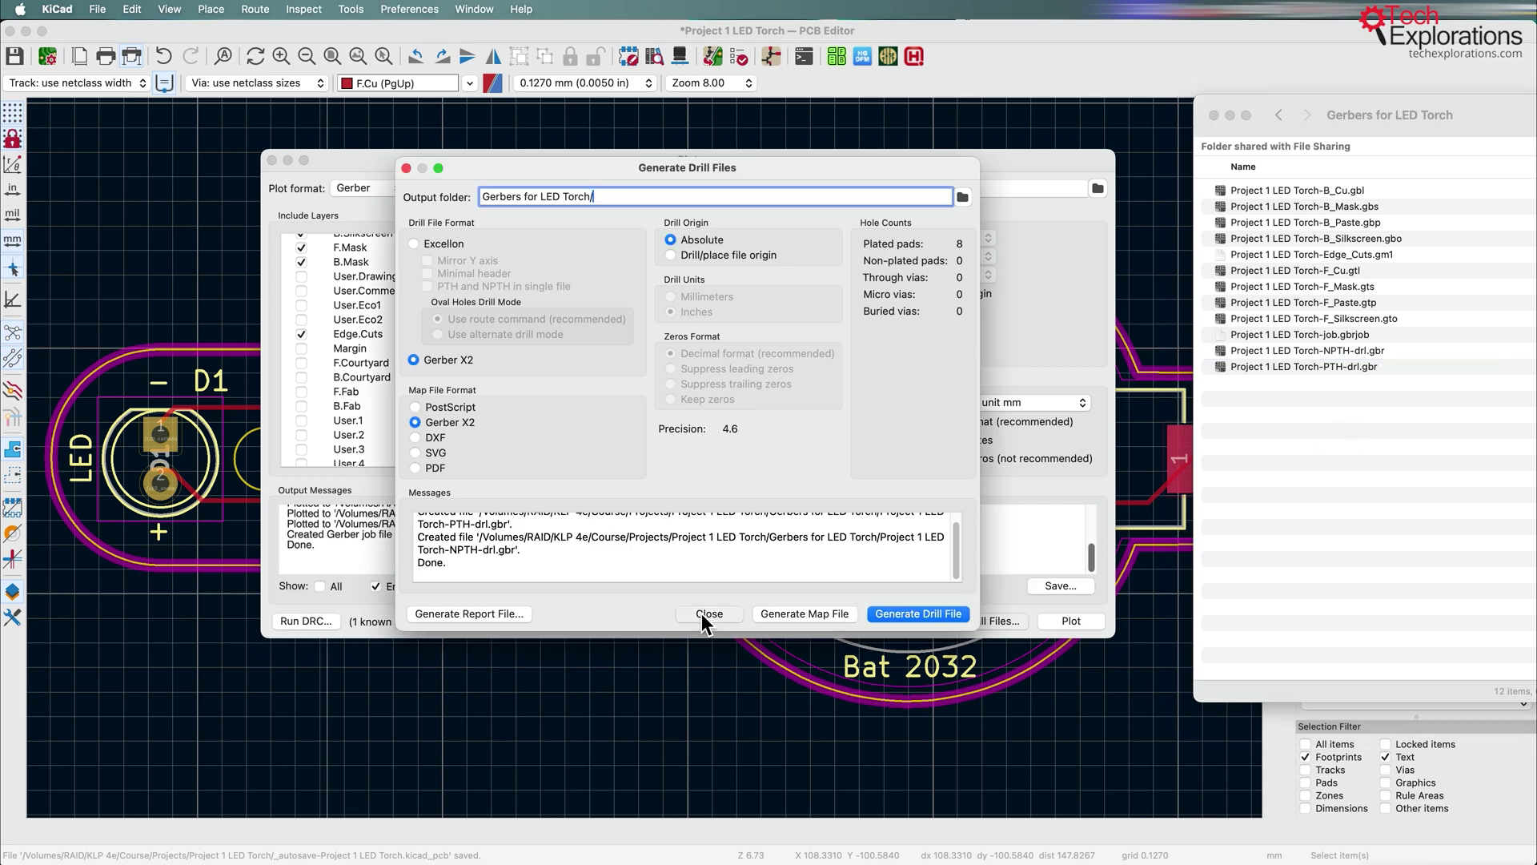
left_click(701, 613)
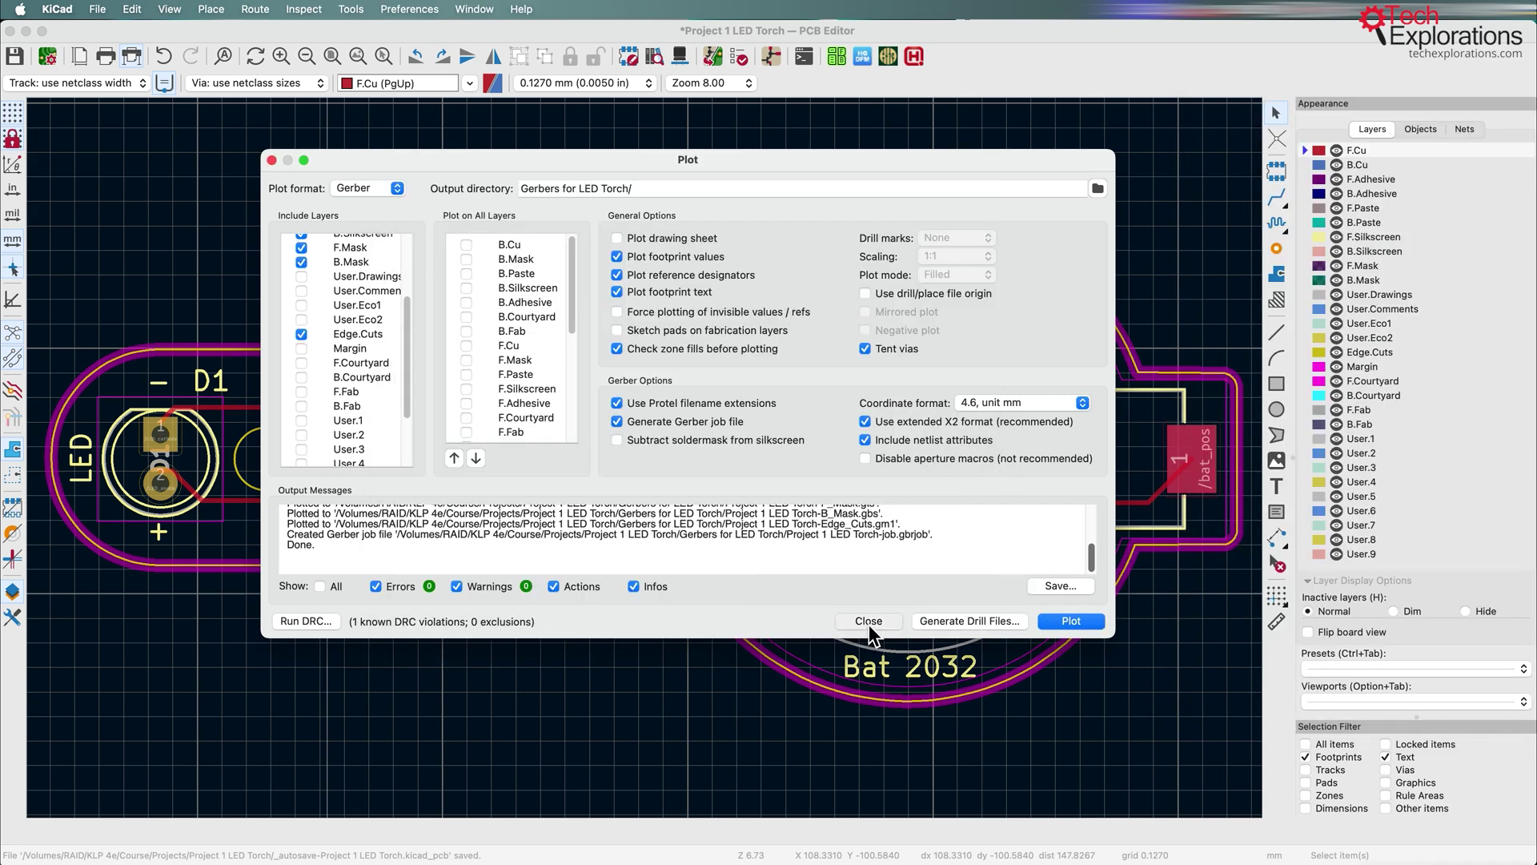
Step: Close the Plot dialog and compress Gerbers for LED Torch into a zip in Project 1 LED Torch
left_click(868, 622)
key("super+Tab")
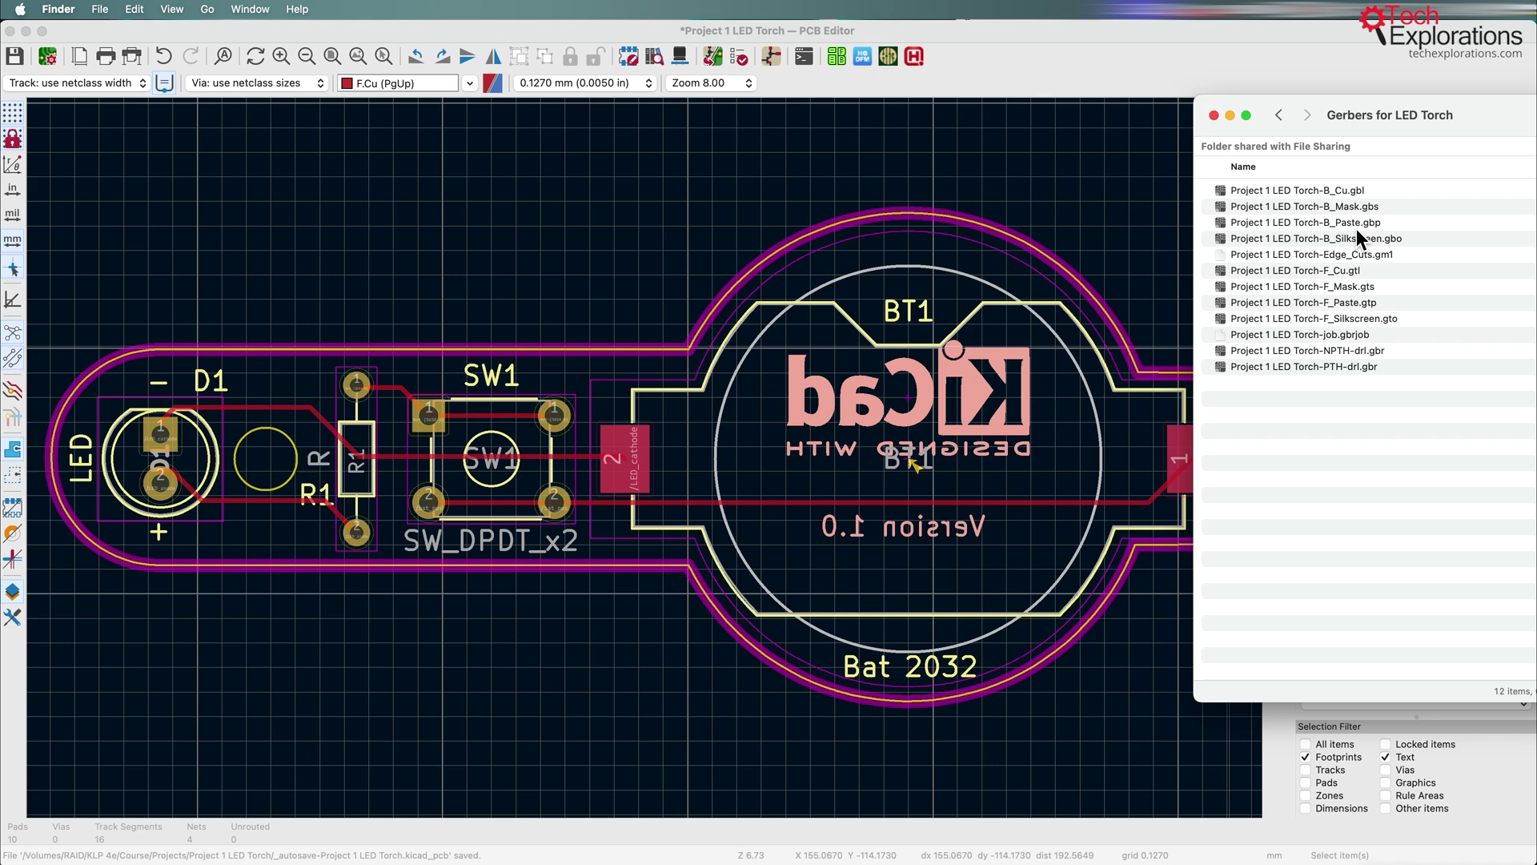
left_click(1280, 117)
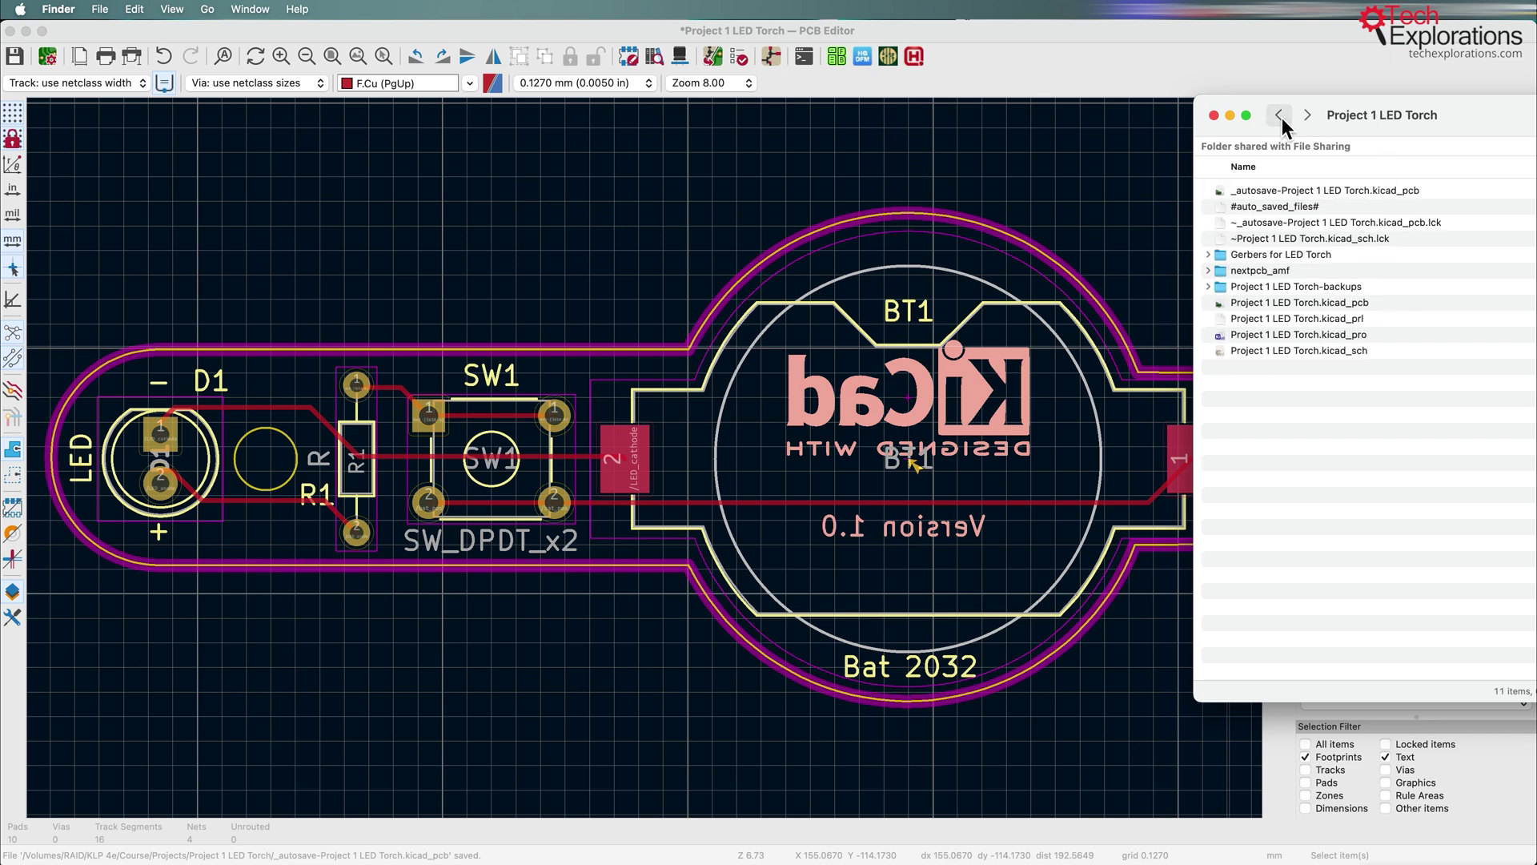
left_click(1271, 256)
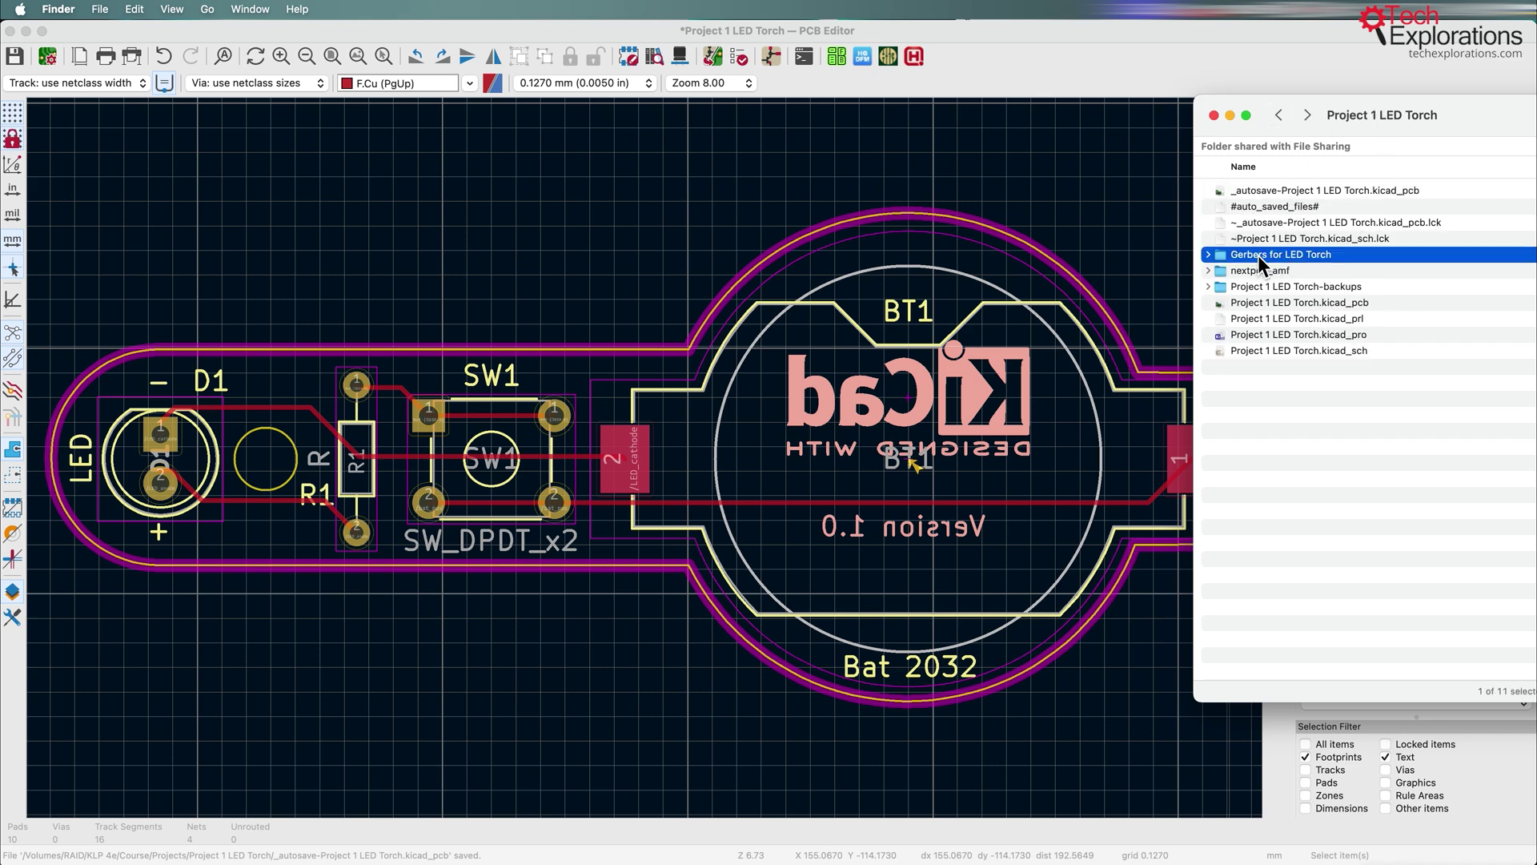
right_click(1230, 261)
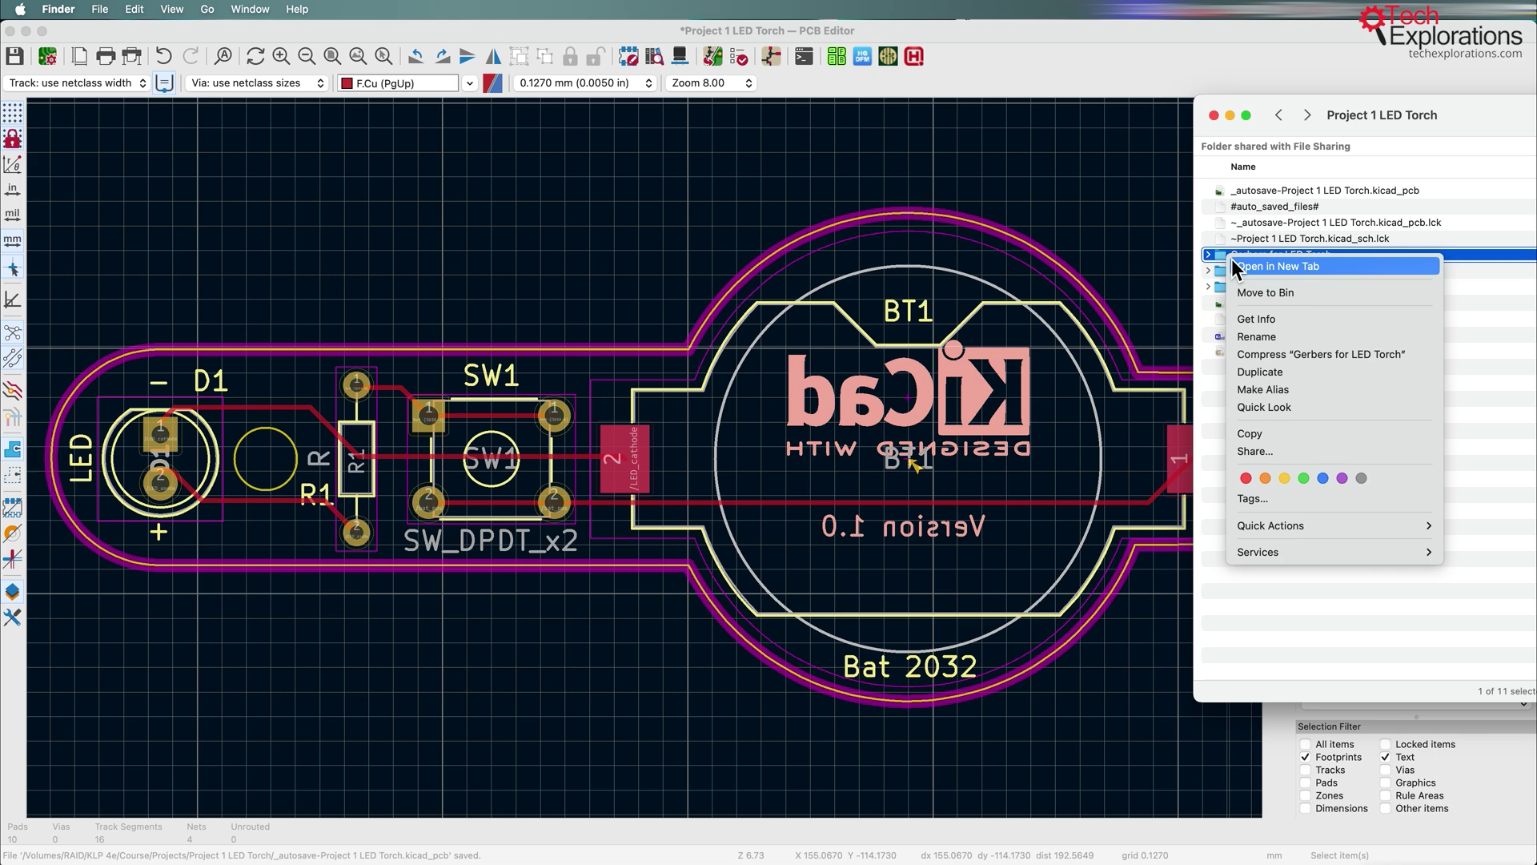
left_click(1297, 356)
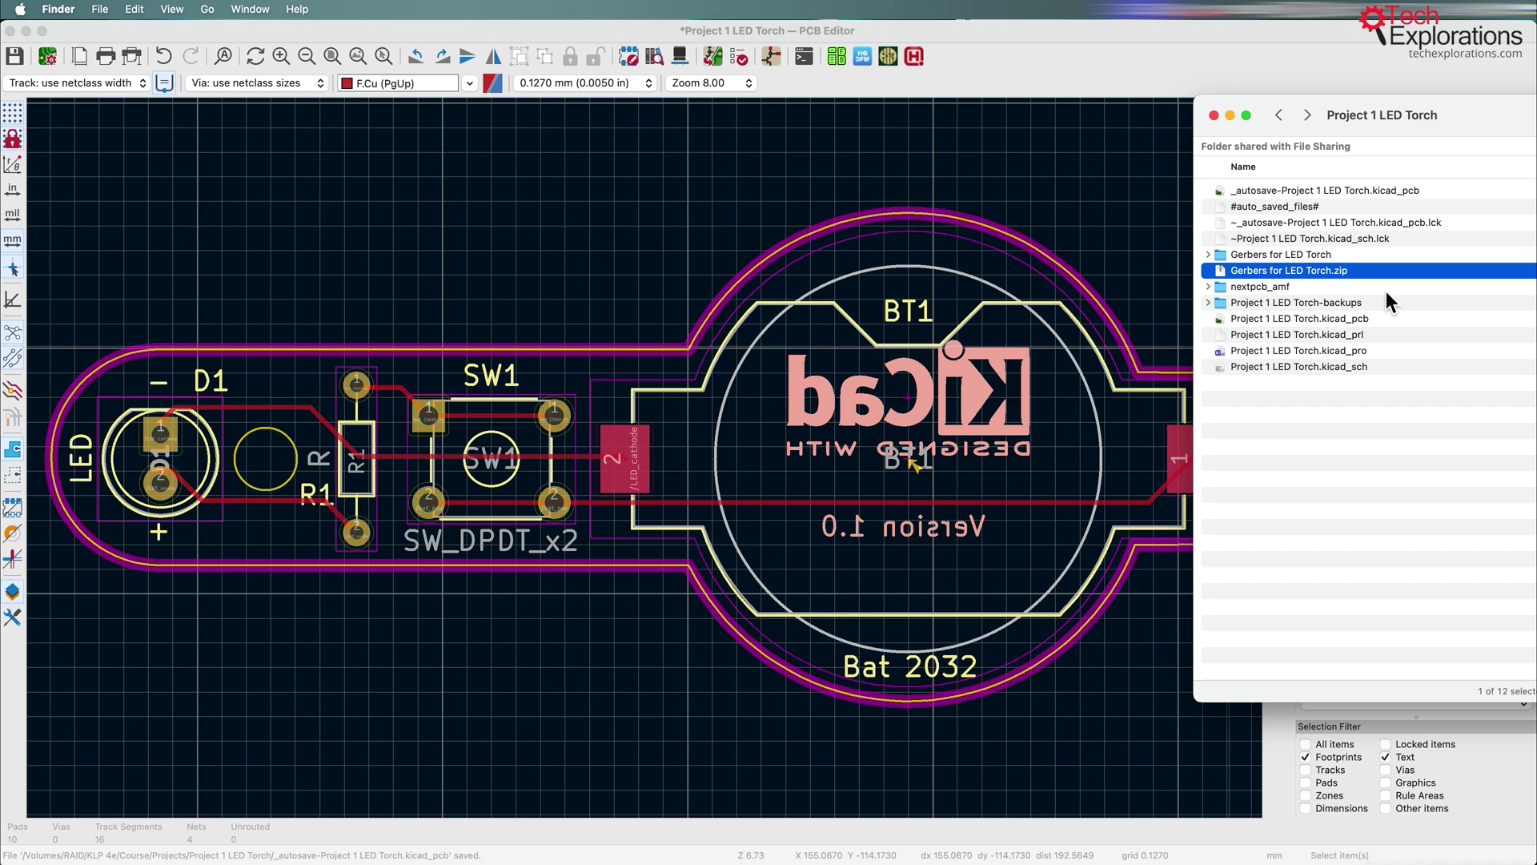
Step: Open a fresh NextPCB PCB Quote form and upload Gerbers for LED Torch.zip by dragging it in
key("super+Tab")
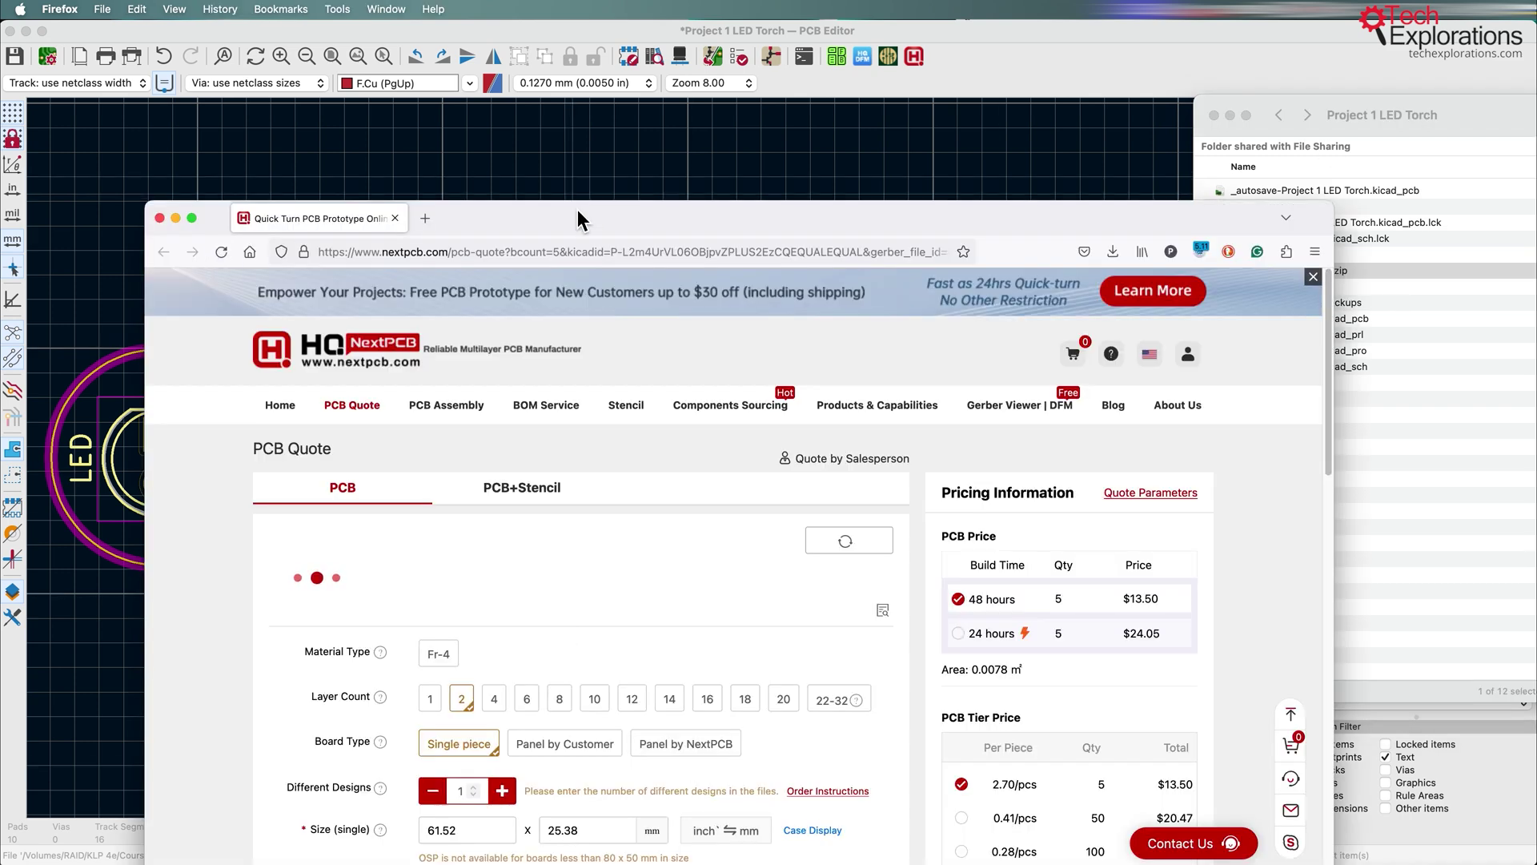
left_click_drag(577, 218, 478, 74)
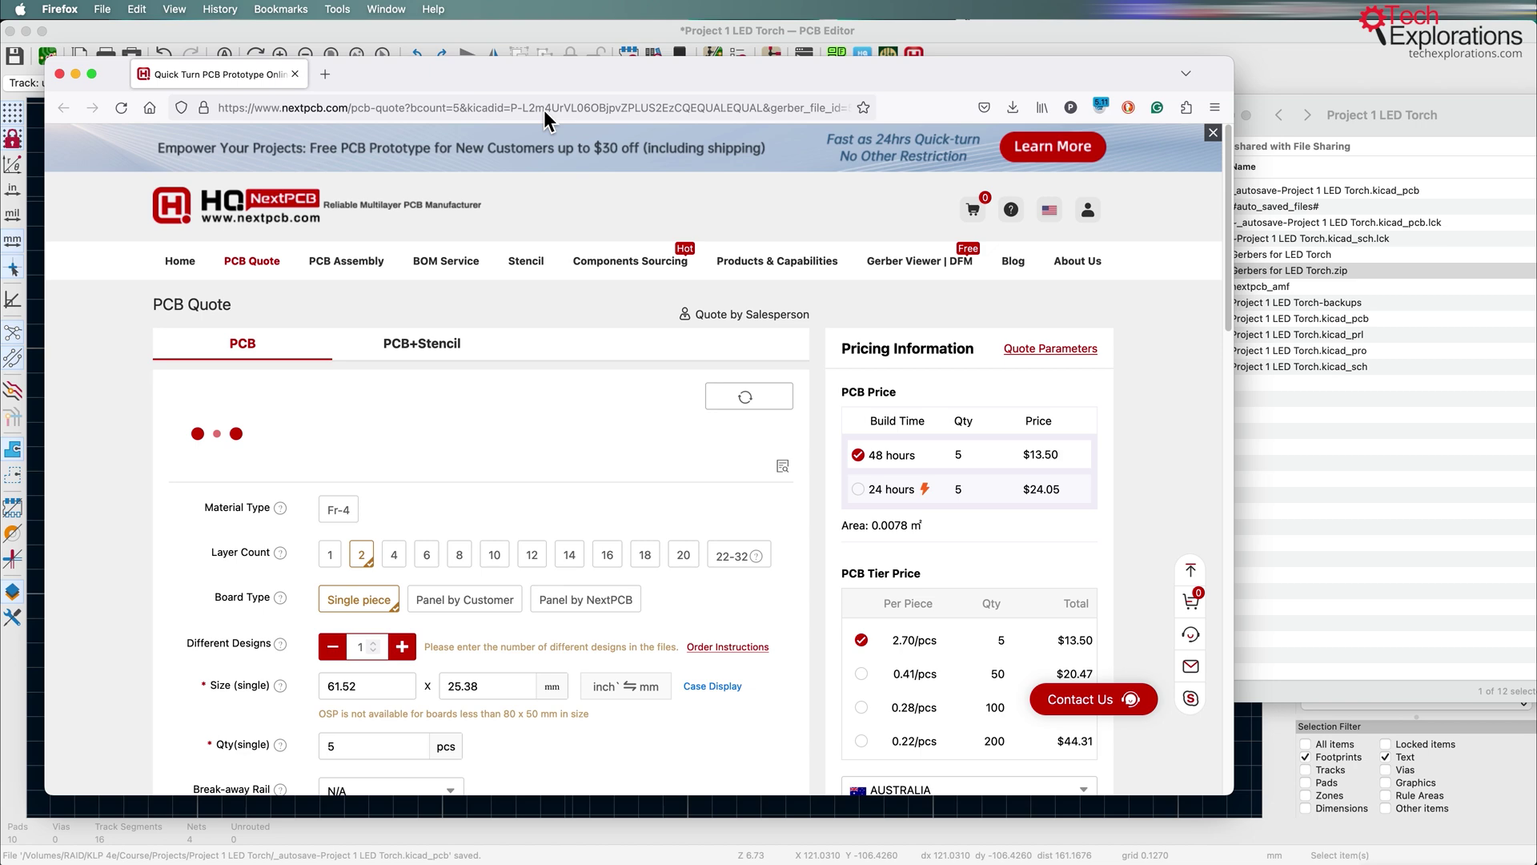
left_click(252, 263)
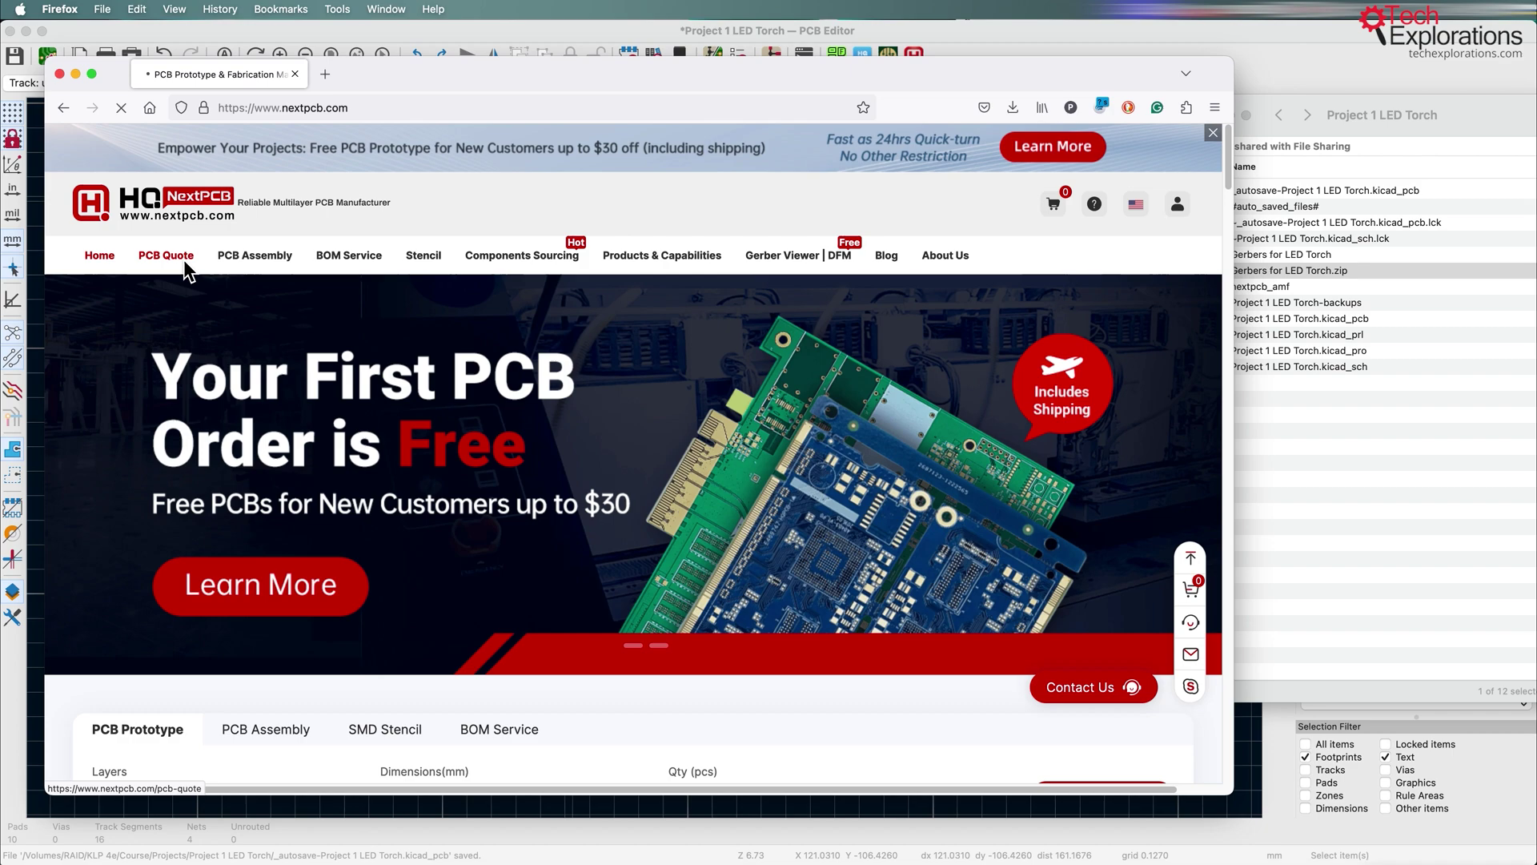
left_click(184, 256)
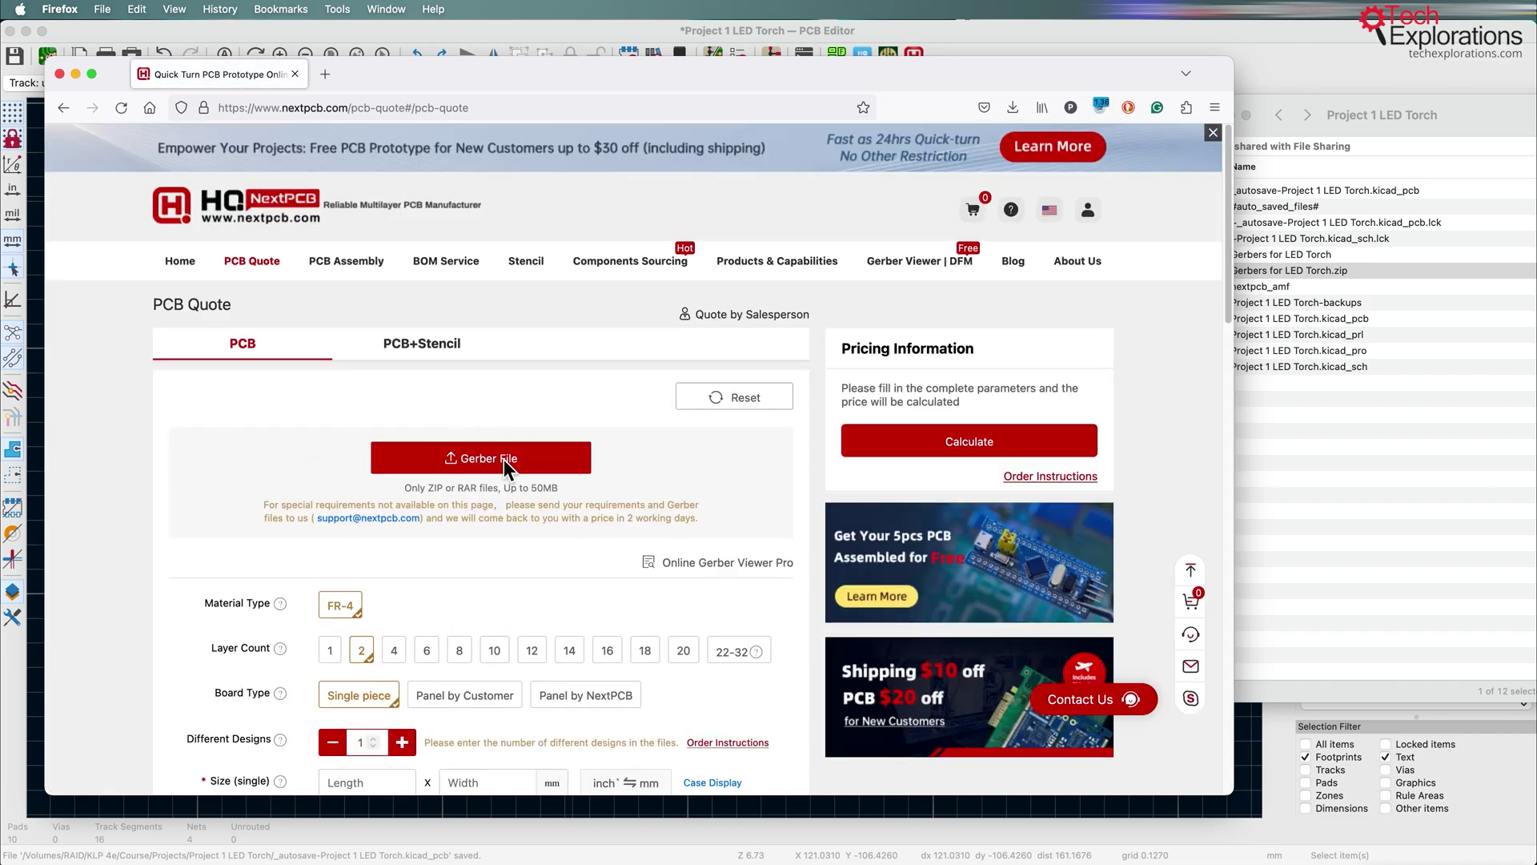
left_click(1388, 475)
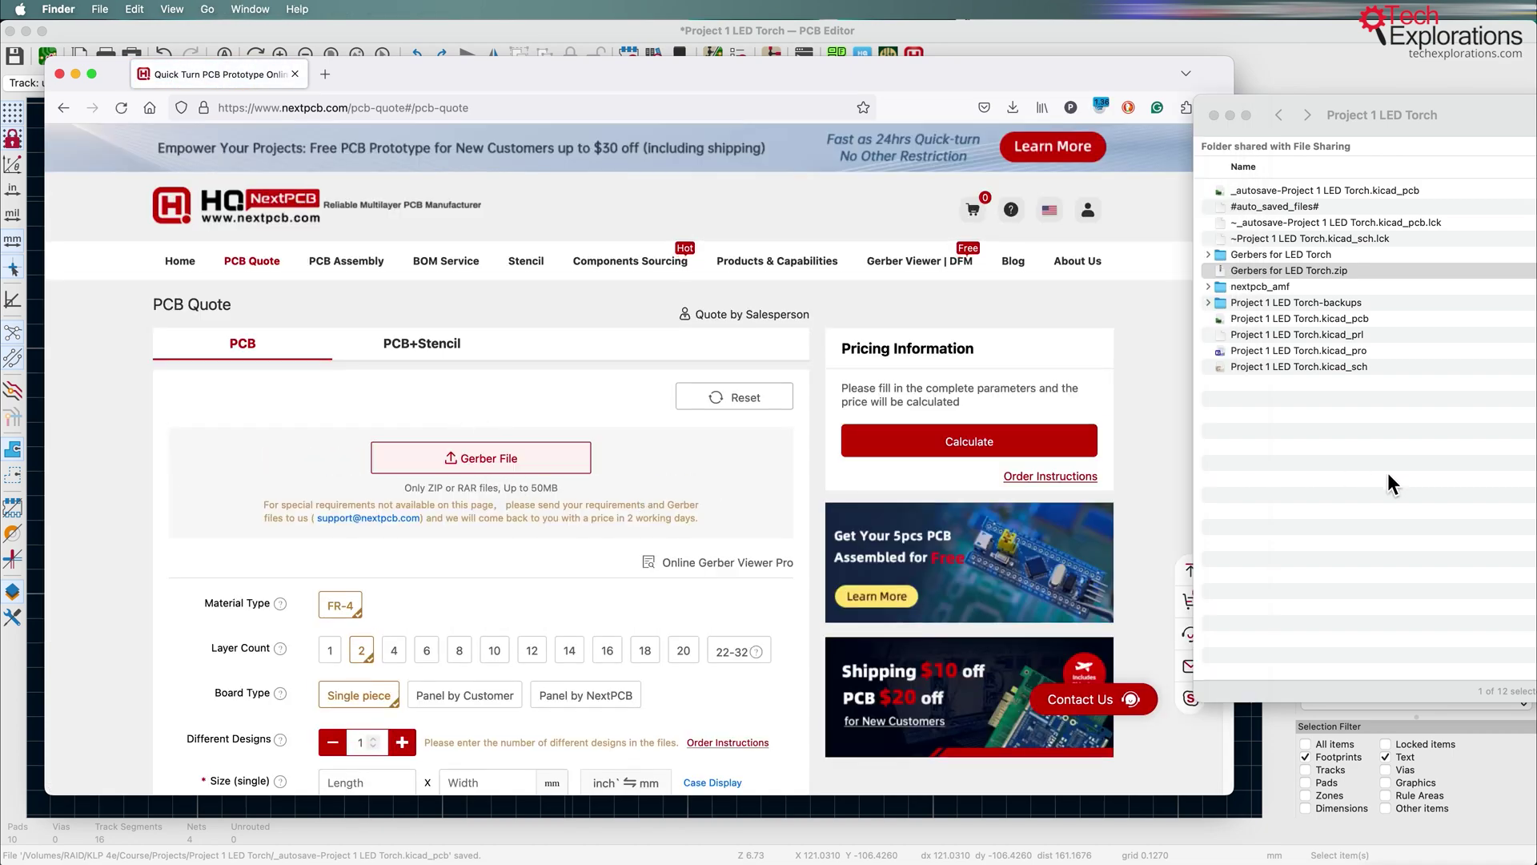
left_click_drag(1246, 272, 496, 458)
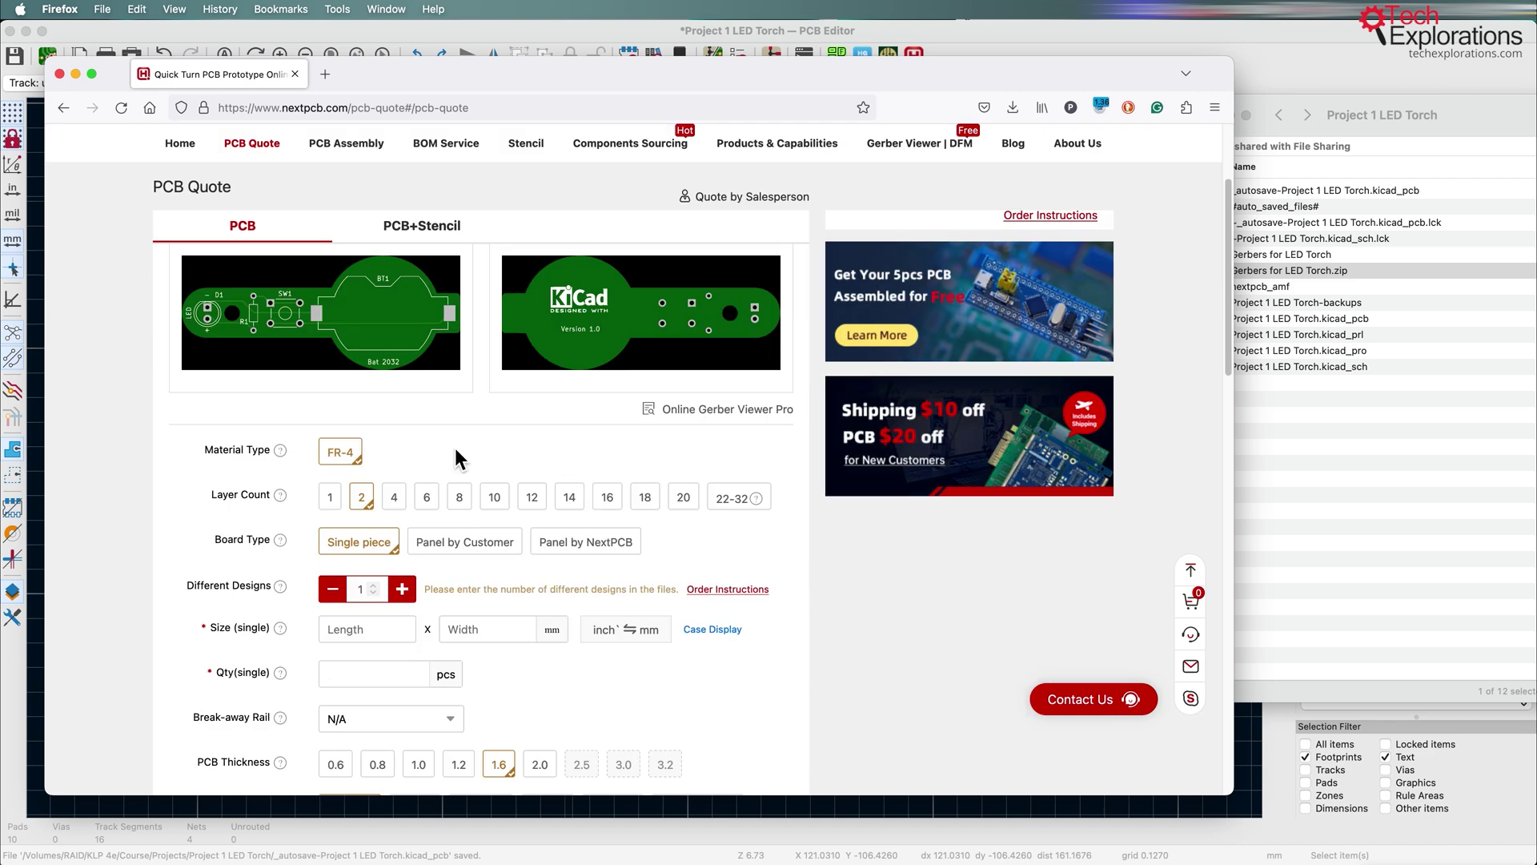
Step: Review the auto-filled FR-4, 2-layer, 61.4 × 25.3 mm, 1.6 mm thick quote settings
scroll(311, 370, "up", 1)
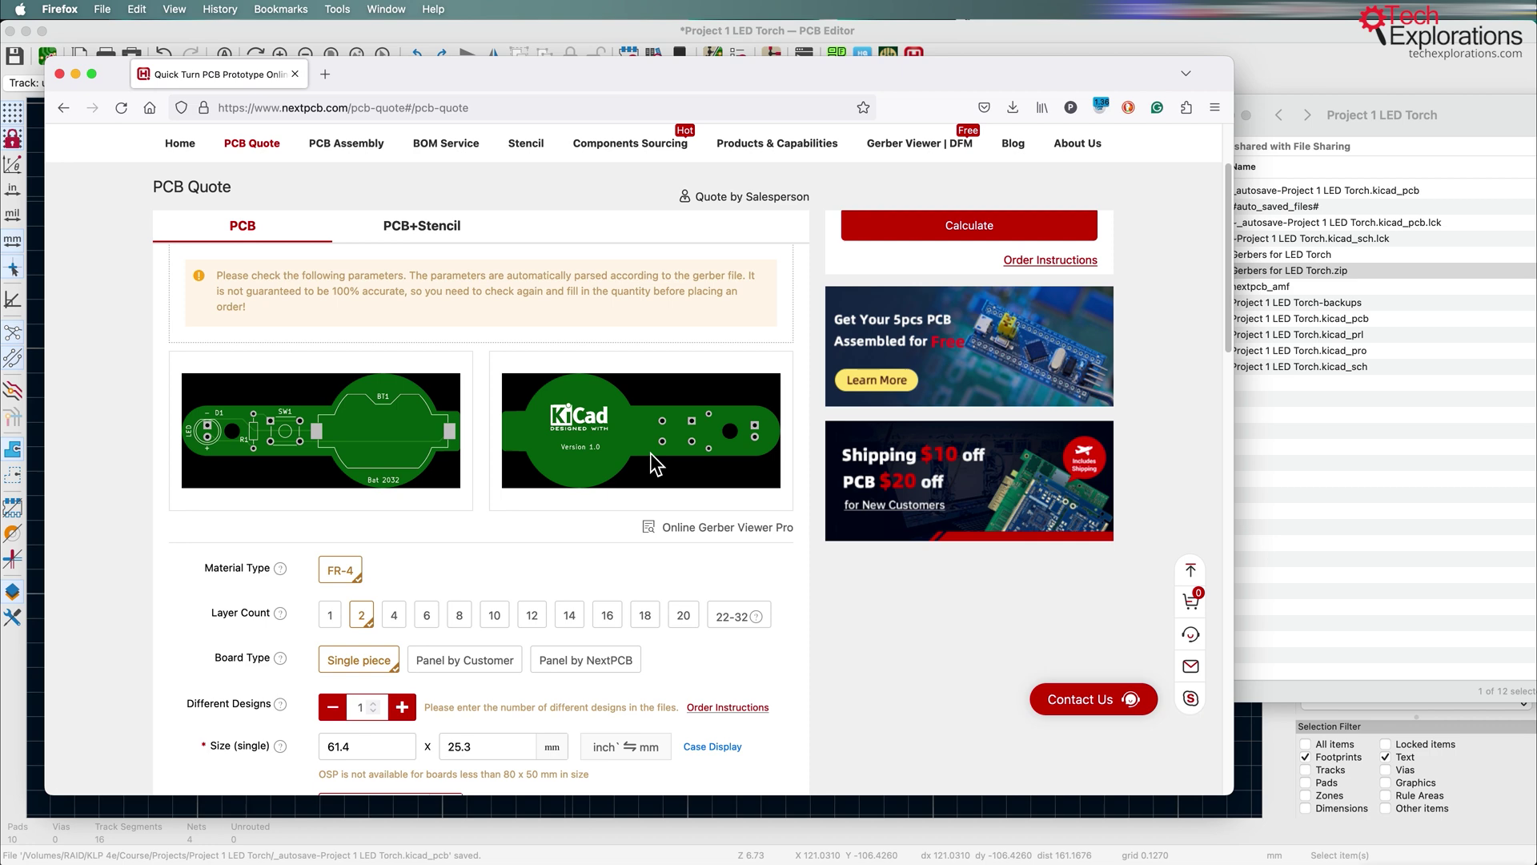
scroll(357, 512, "down", 2)
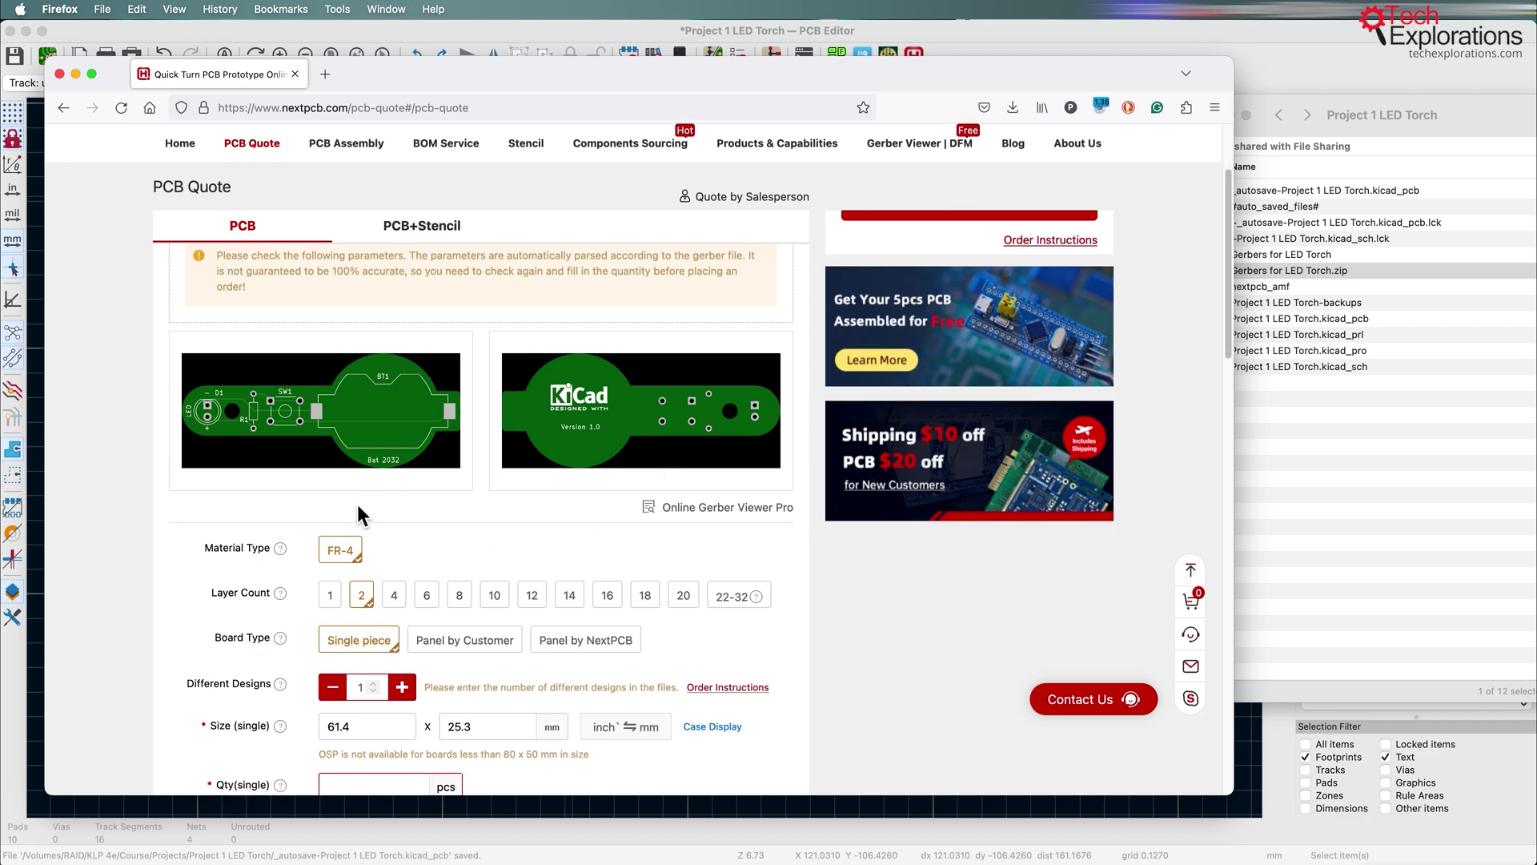
scroll(357, 504, "down", 1)
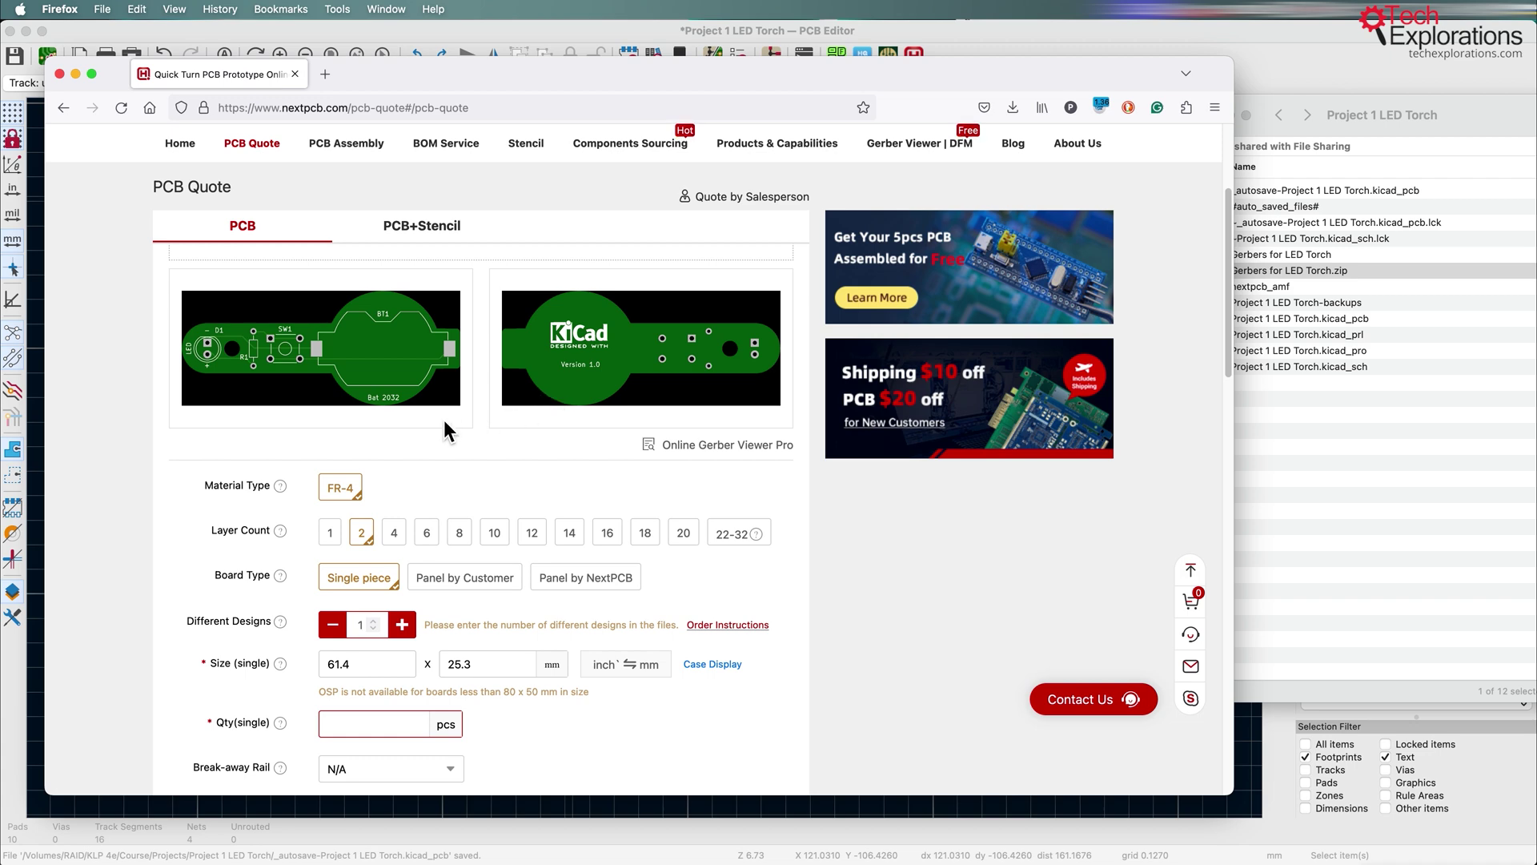
scroll(369, 437, "down", 1)
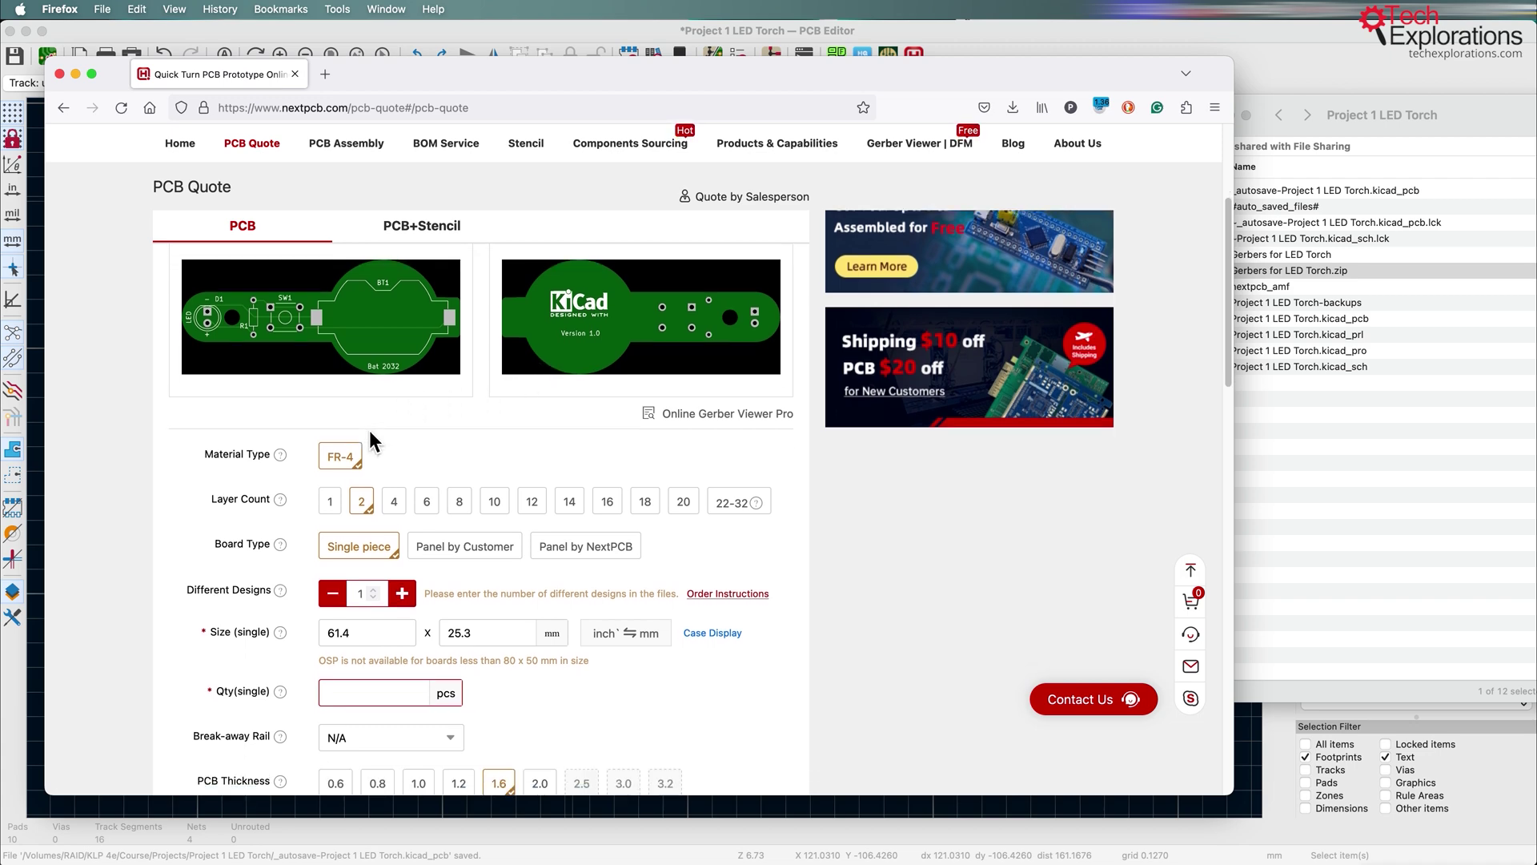
Step: Set the NextPCB board quantity to 5 pieces
scroll(401, 433, "down", 2)
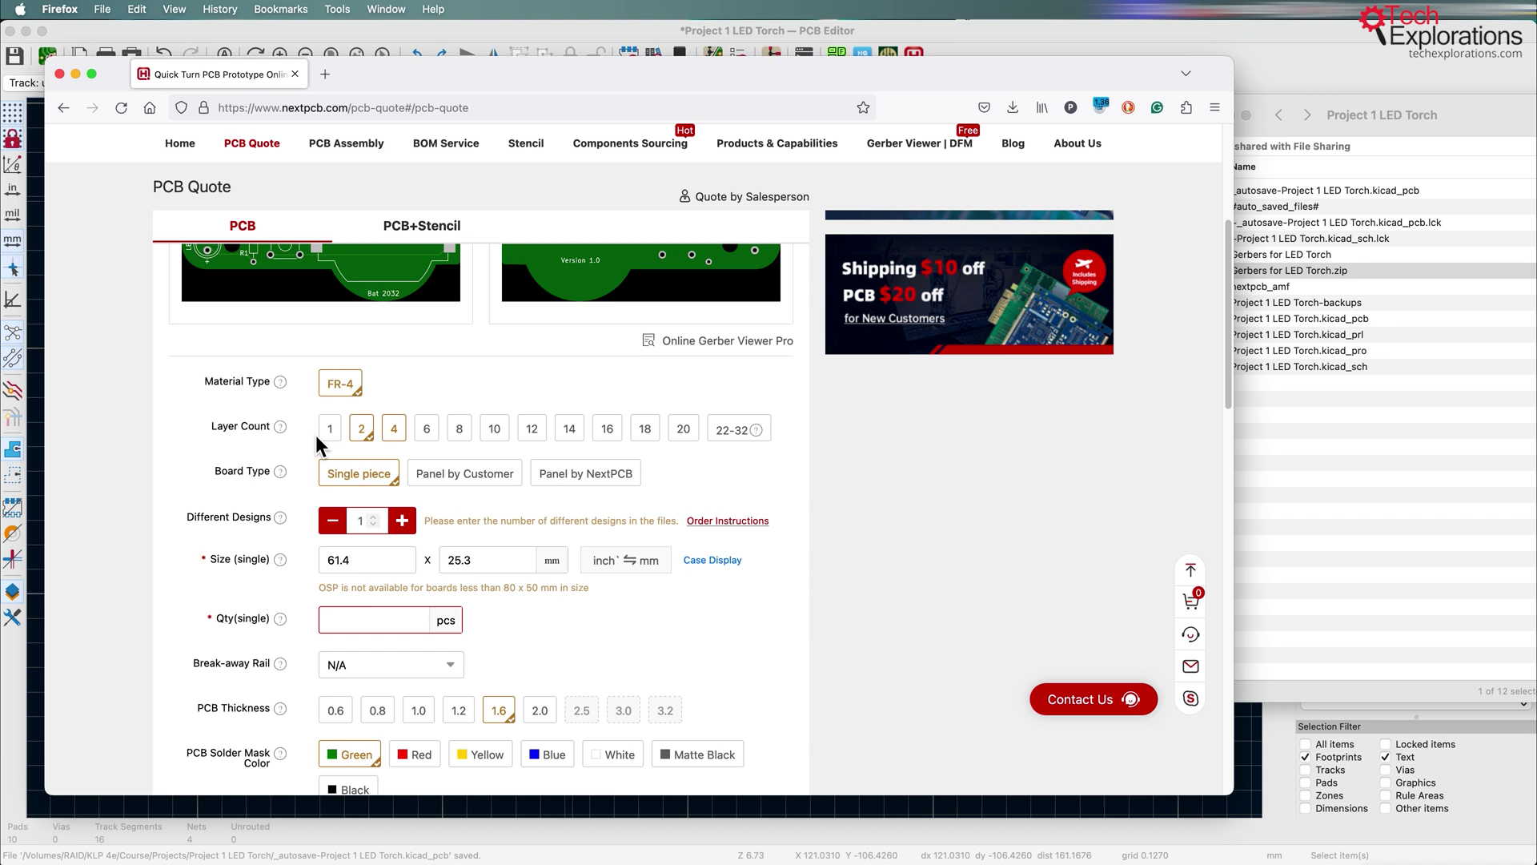
scroll(218, 434, "down", 4)
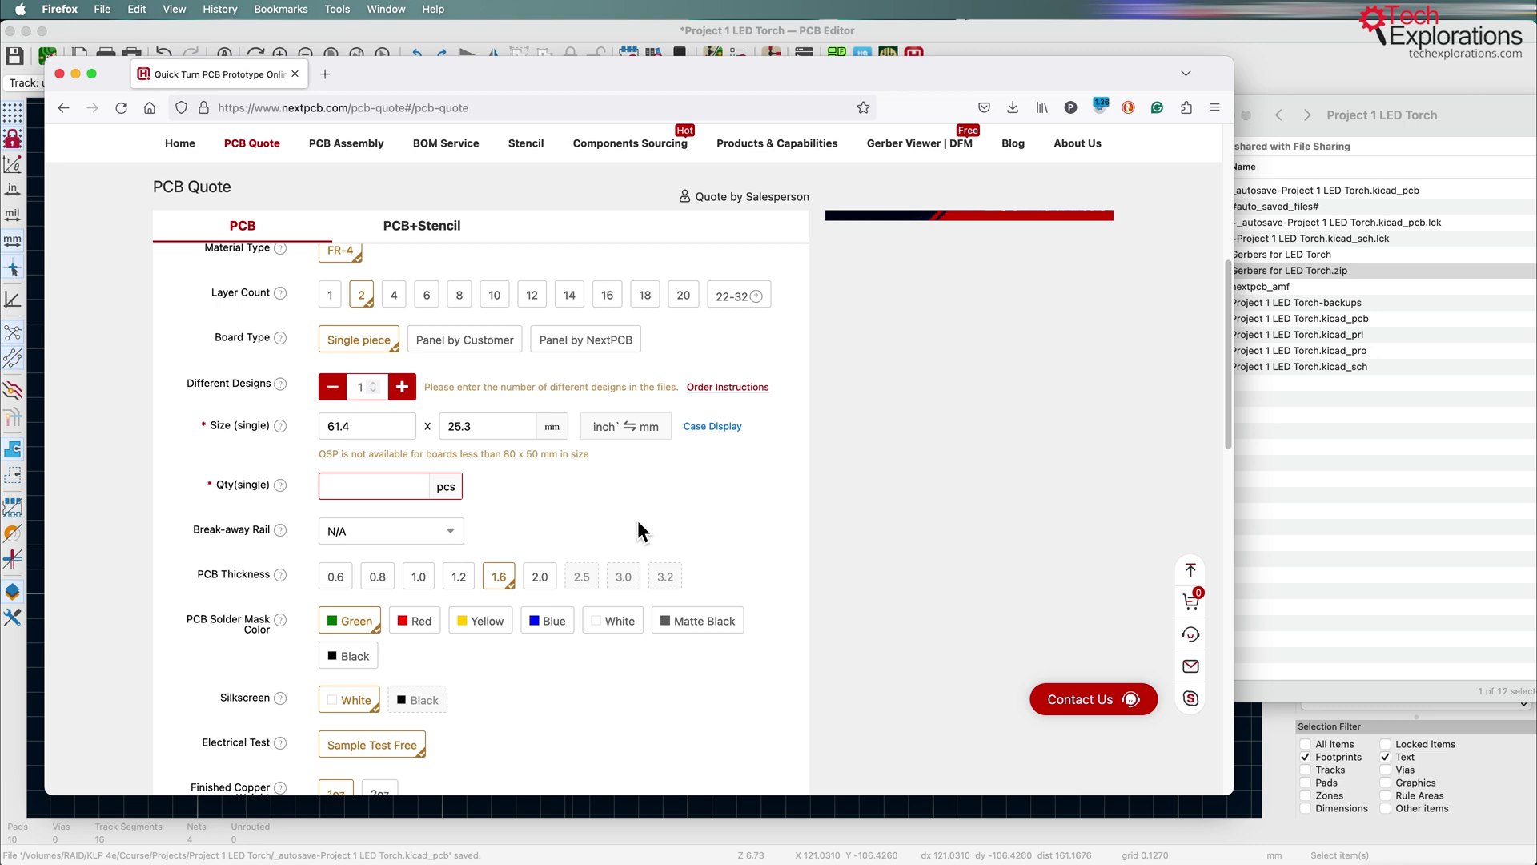
scroll(637, 521, "down", 1)
left_click(391, 459)
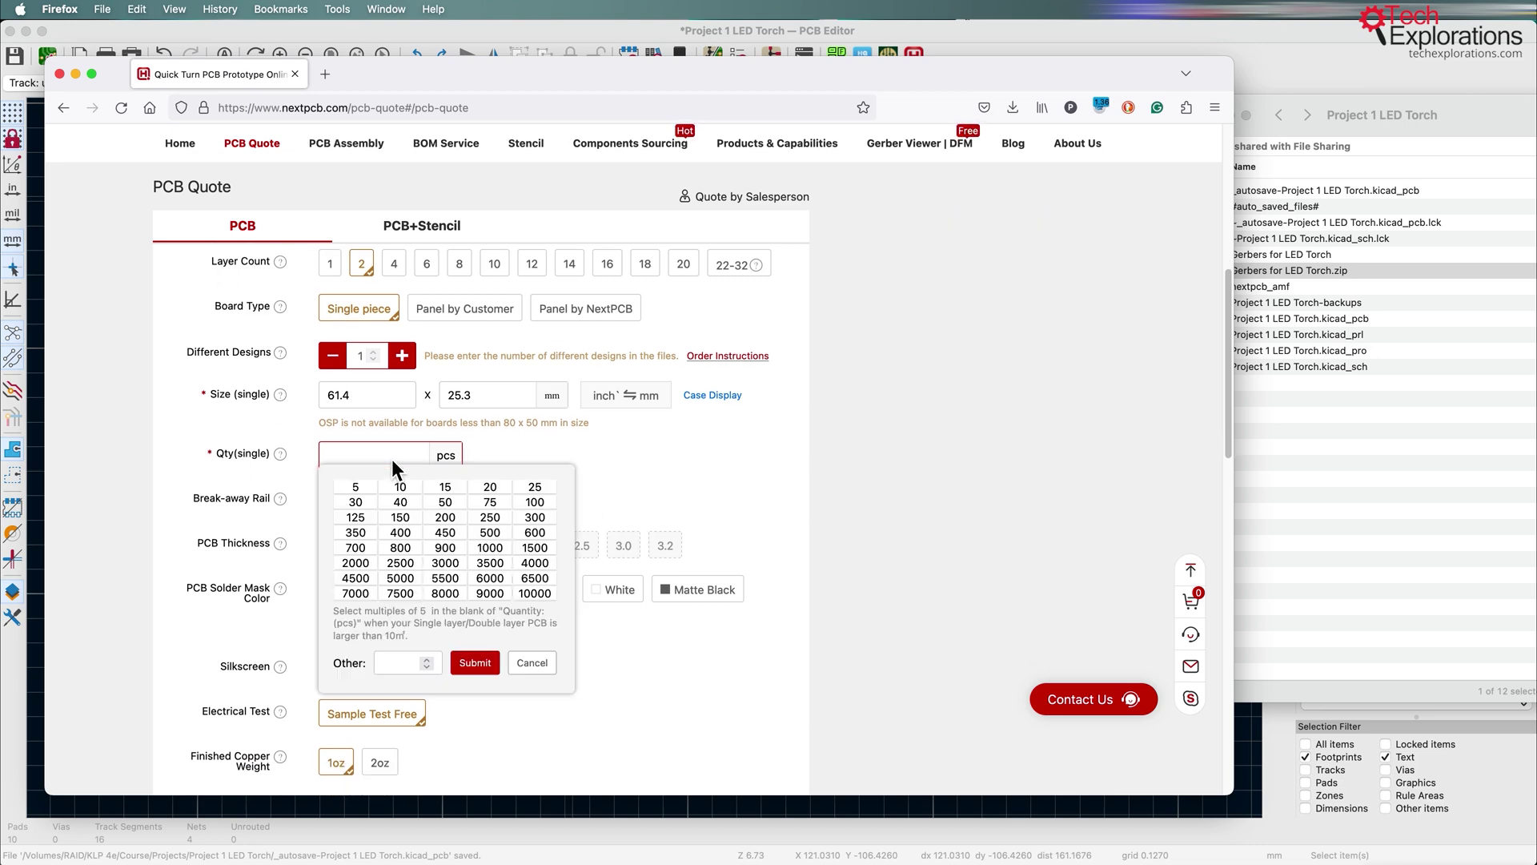
left_click(354, 486)
Step: Review the quote pricing: $13.50 boards, $10.72 total with DHL shipping to Australia
scroll(718, 535, "down", 10)
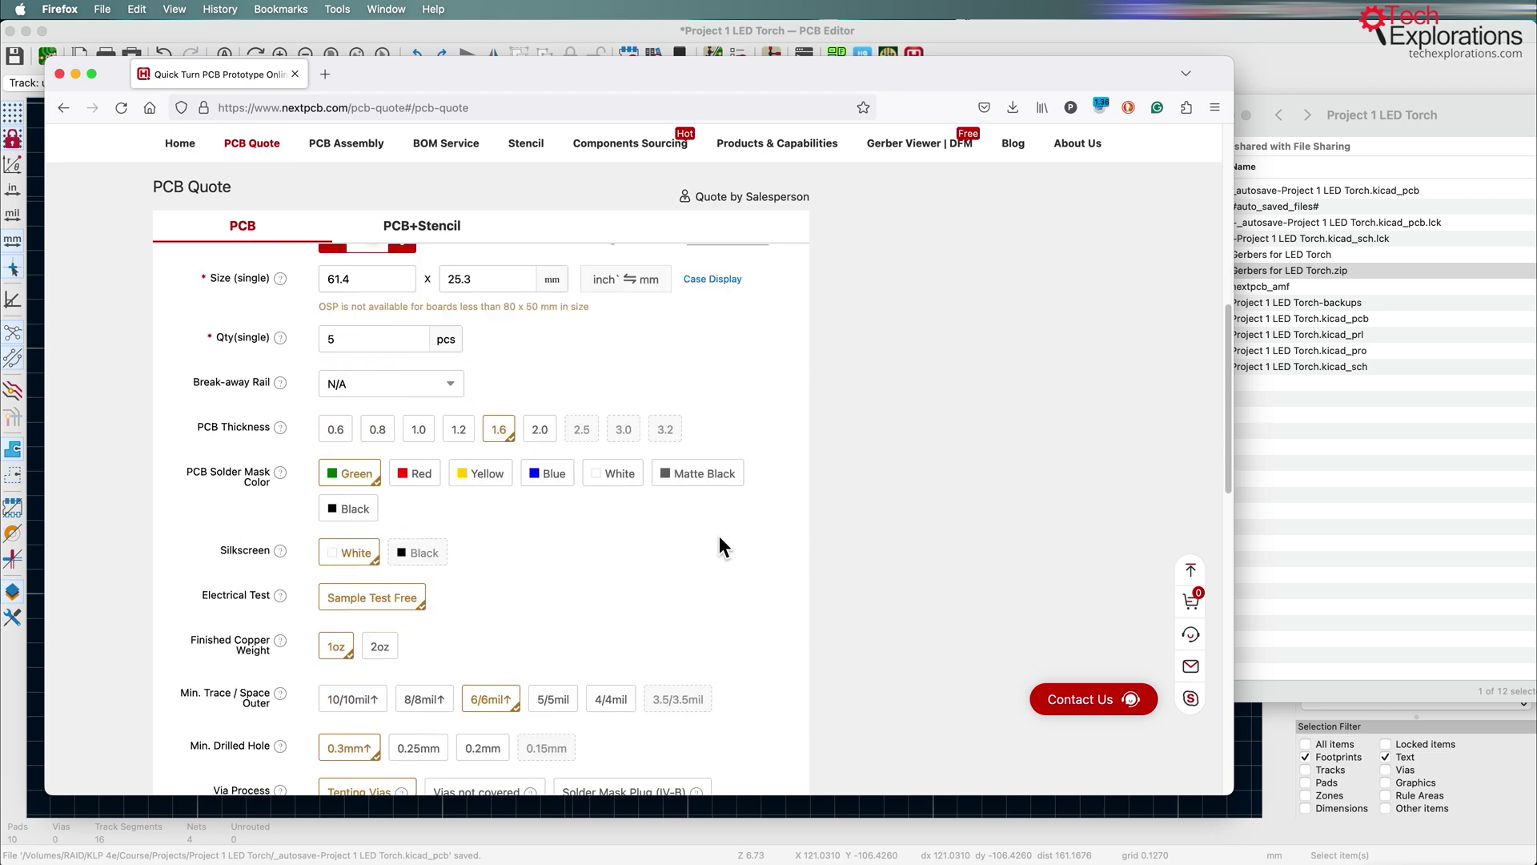
scroll(718, 534, "down", 10)
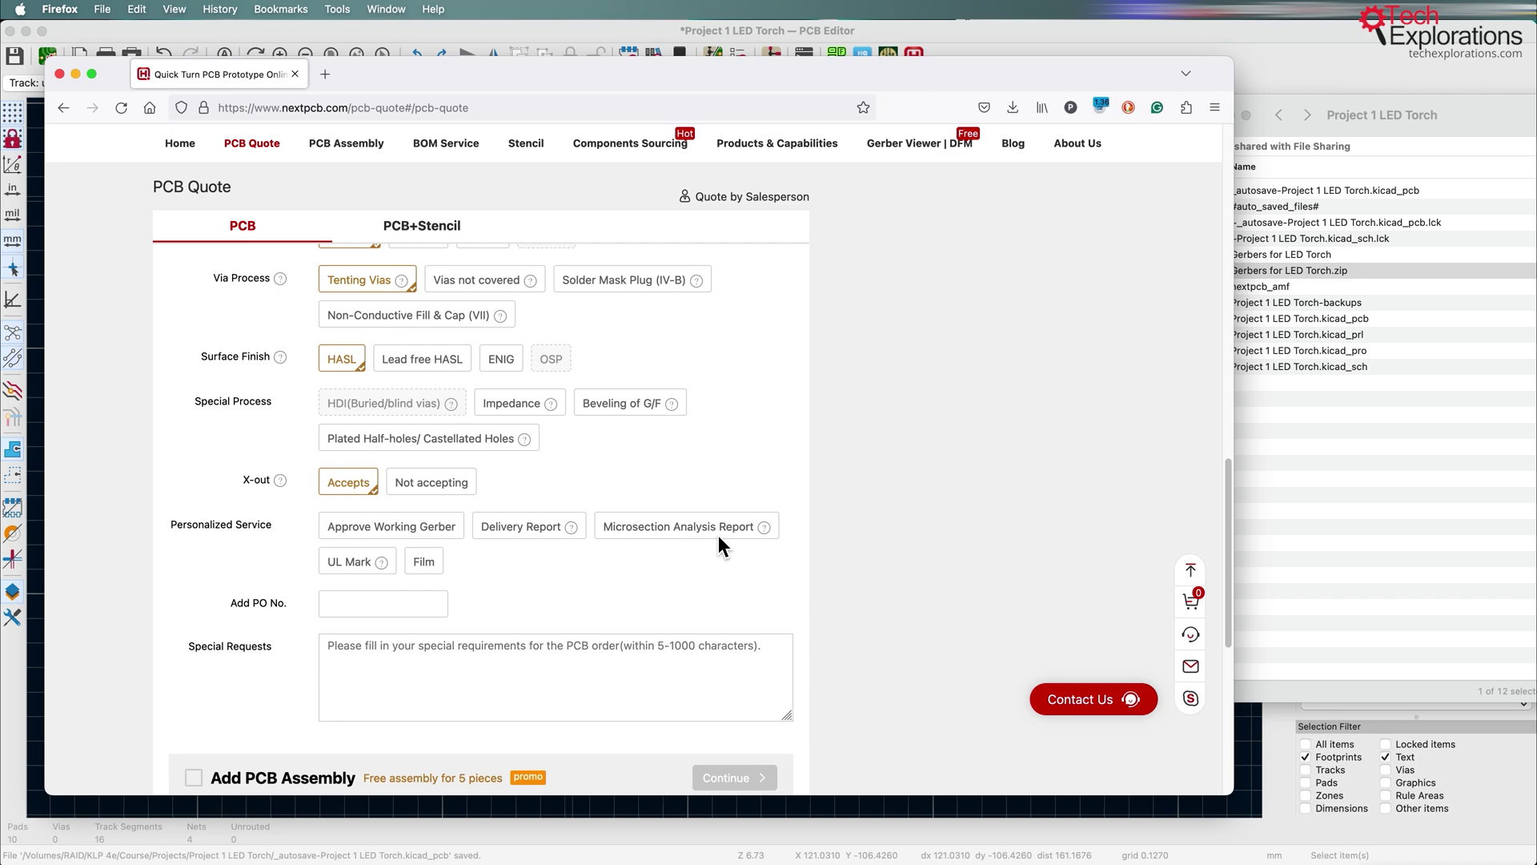
scroll(718, 535, "up", 12)
scroll(718, 535, "up", 10)
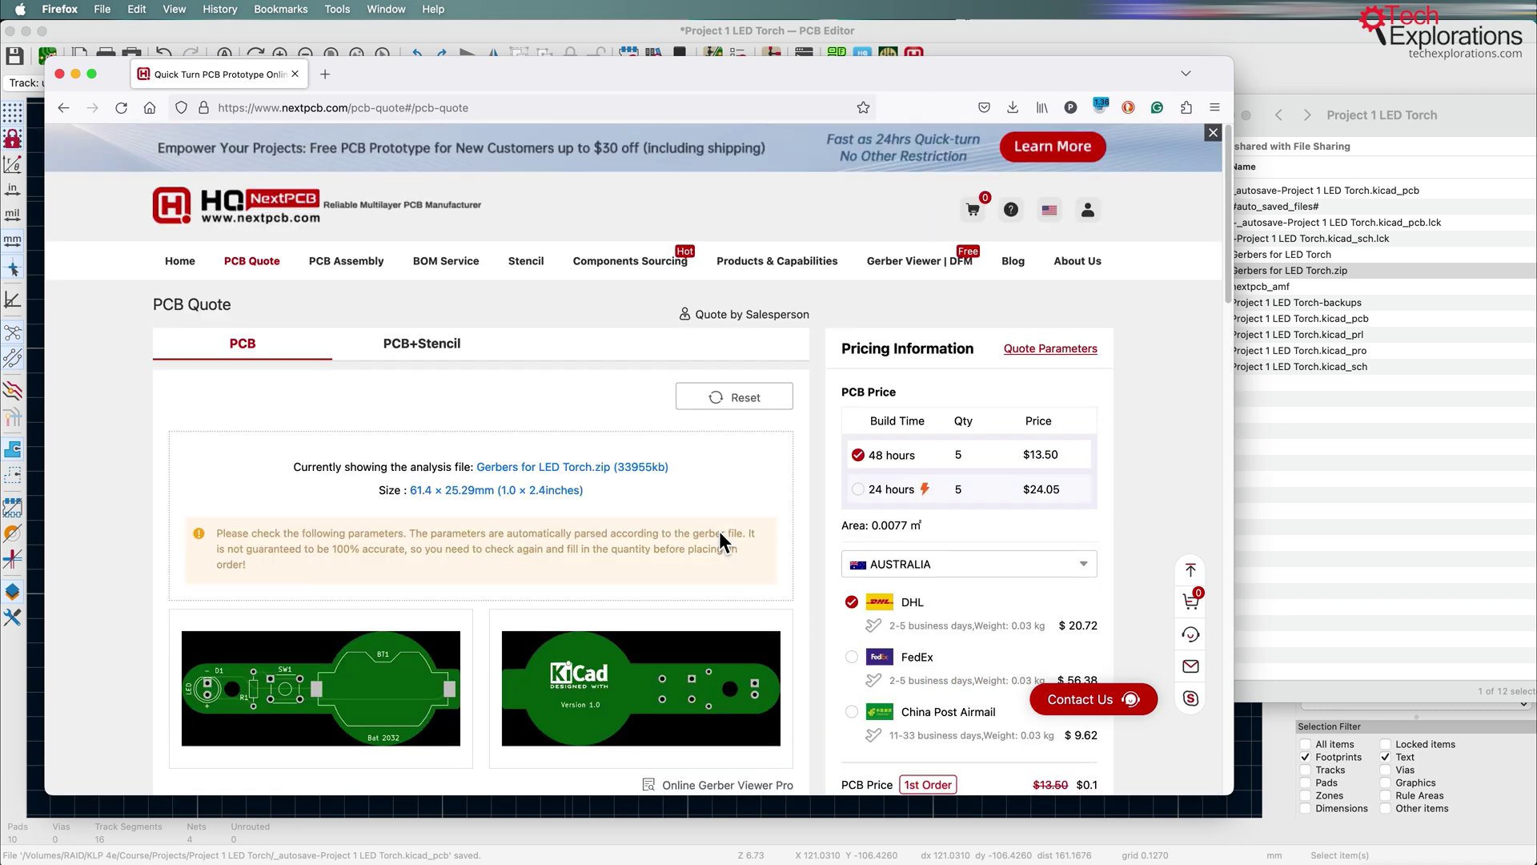
scroll(1044, 451, "down", 1)
scroll(1043, 451, "down", 5)
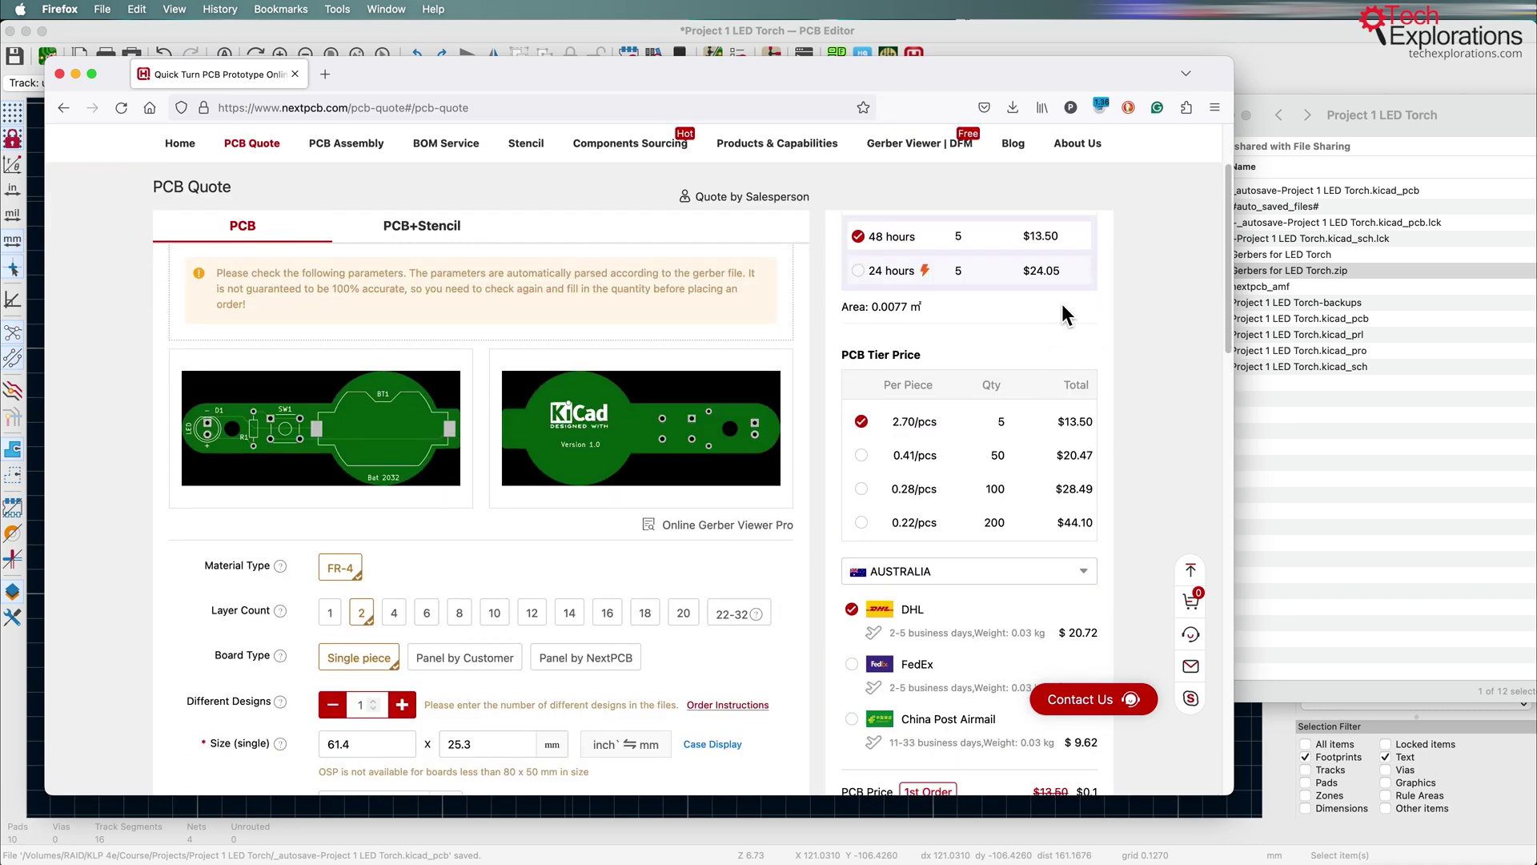
scroll(966, 530, "down", 6)
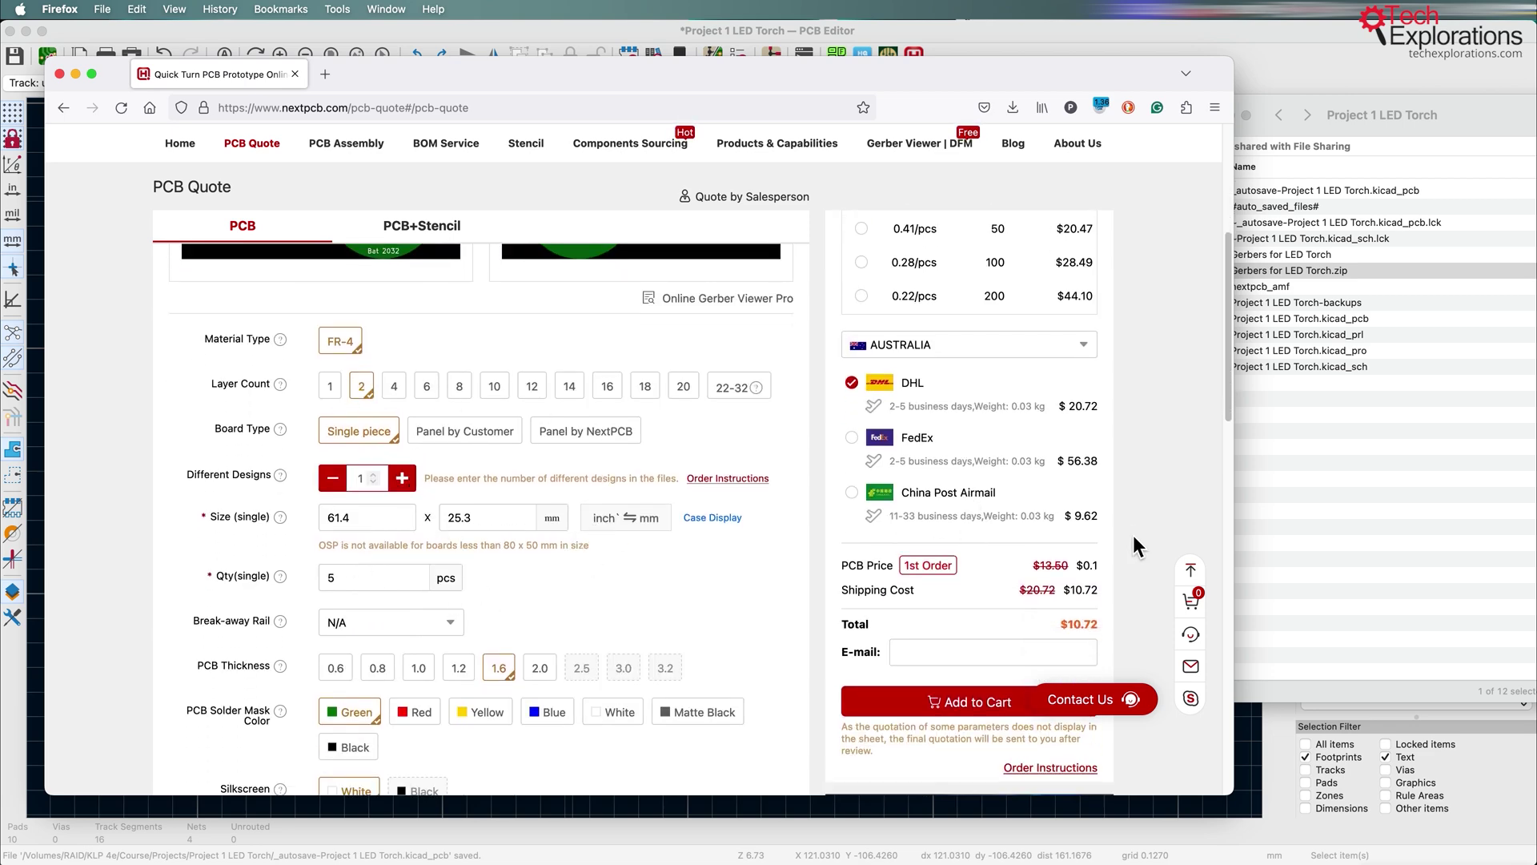
scroll(959, 701, "down", 1)
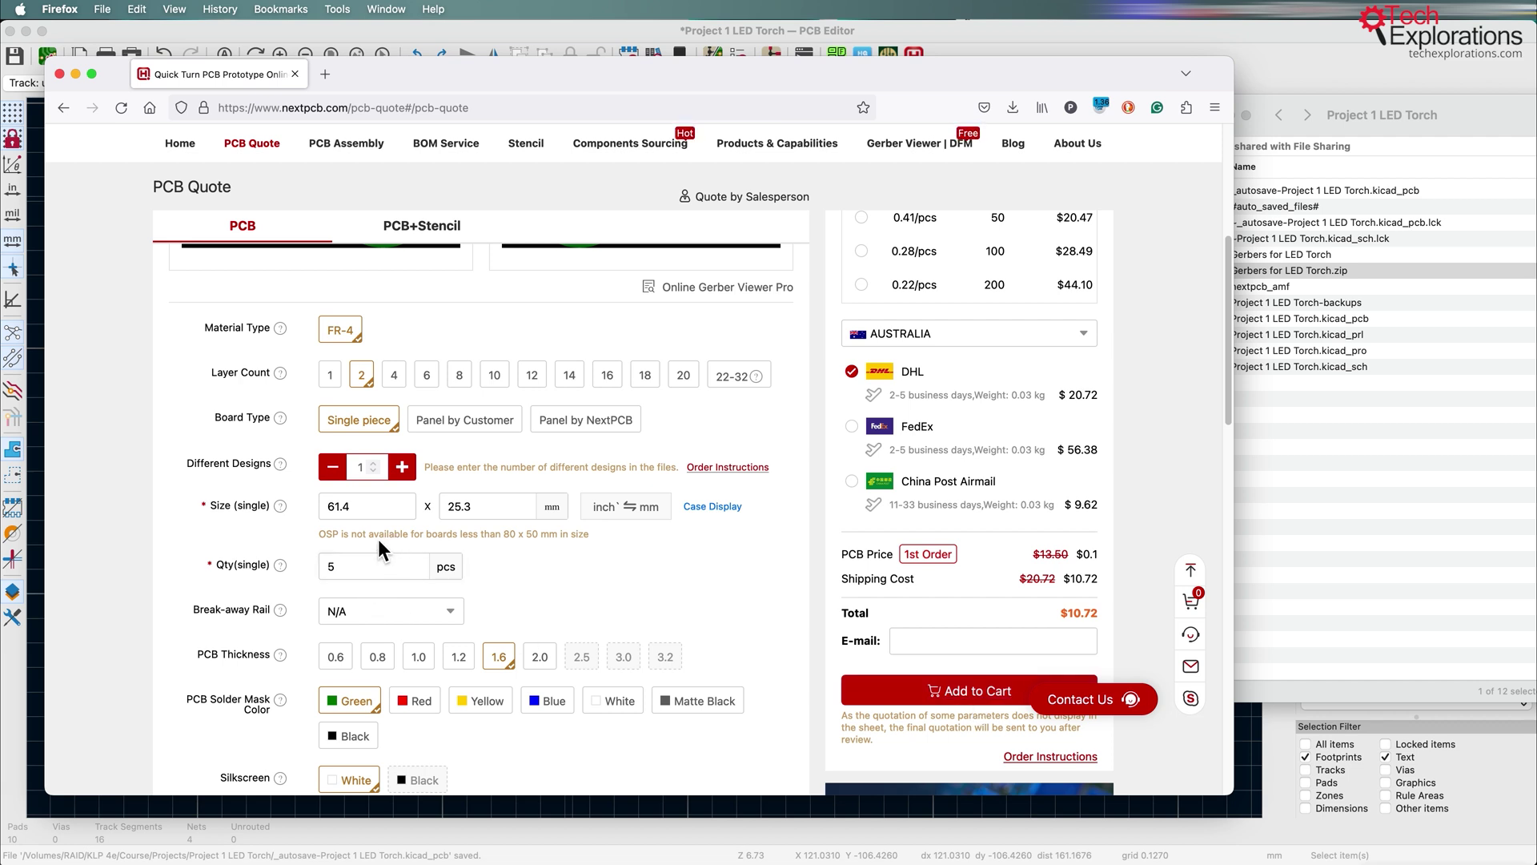
mouse_move(381, 183)
scroll(134, 419, "up", 6)
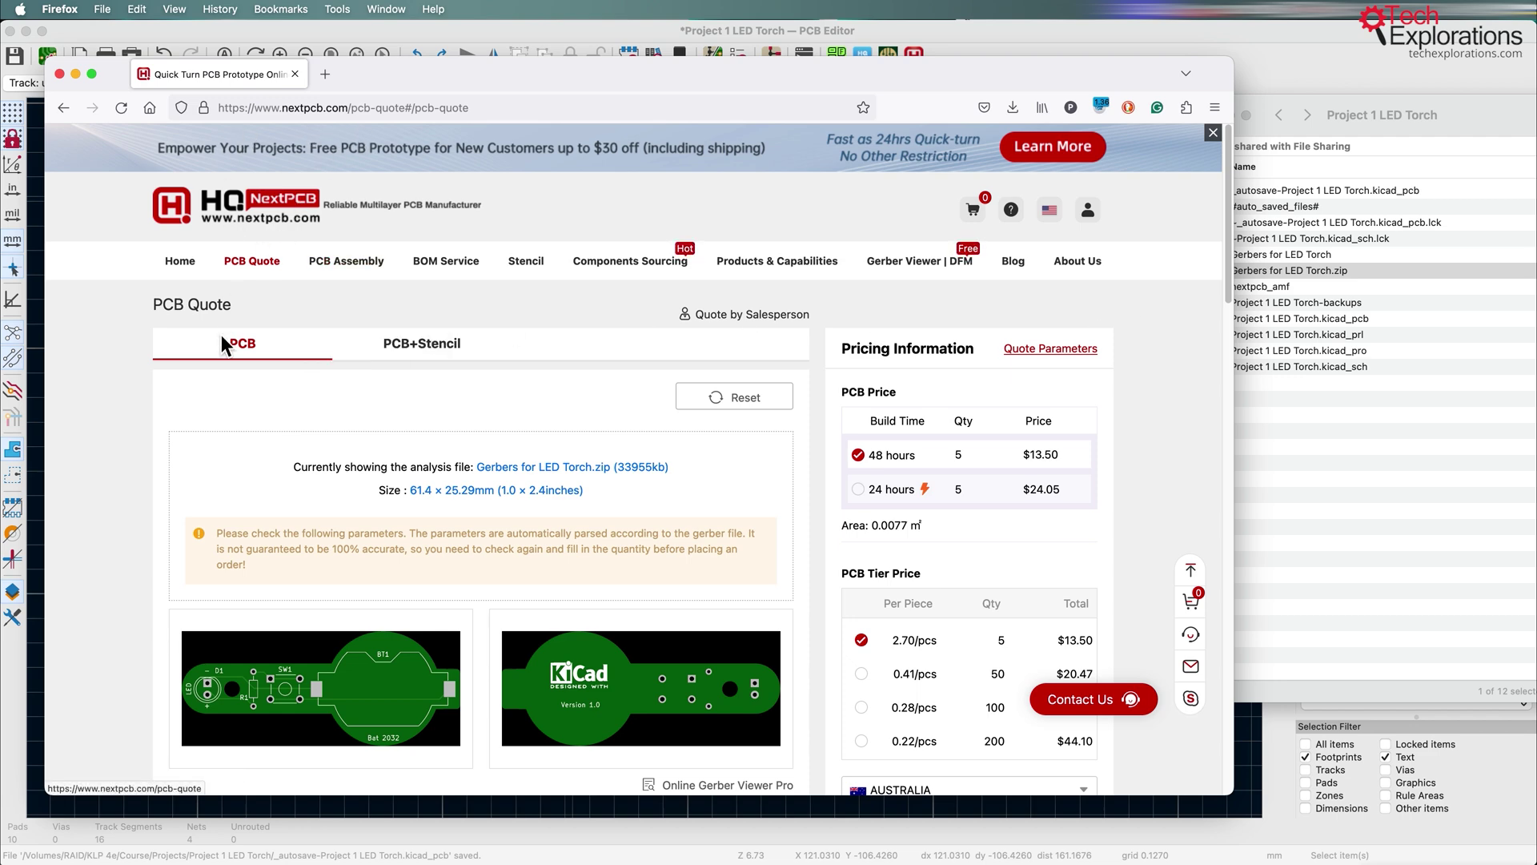
scroll(570, 449, "down", 5)
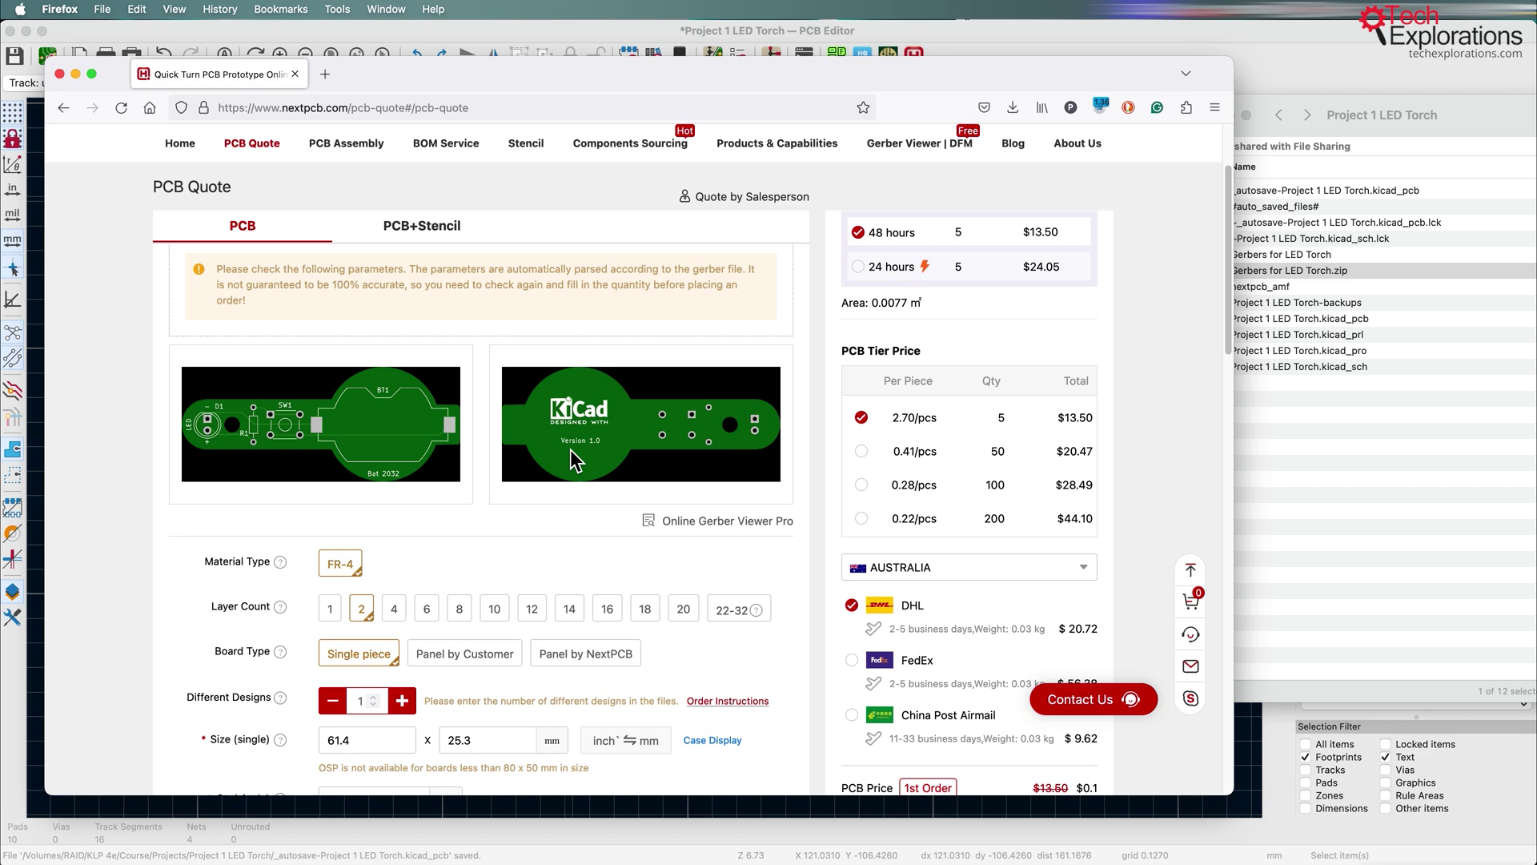
Step: Load the uploaded LED Torch board in Online Gerber Viewer Pro, centred in view
left_click(711, 525)
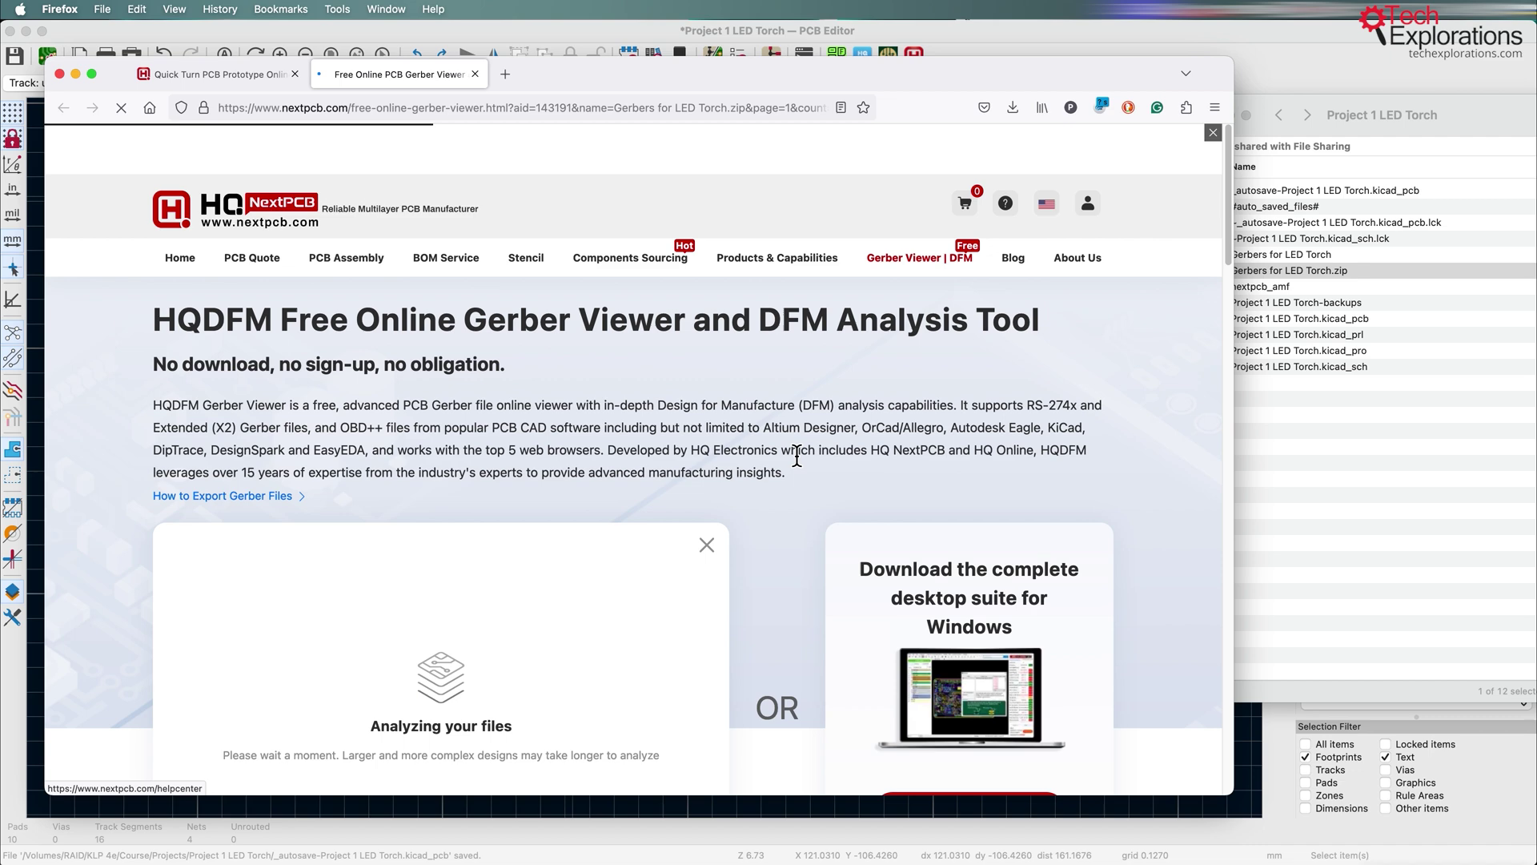
scroll(795, 452, "down", 2)
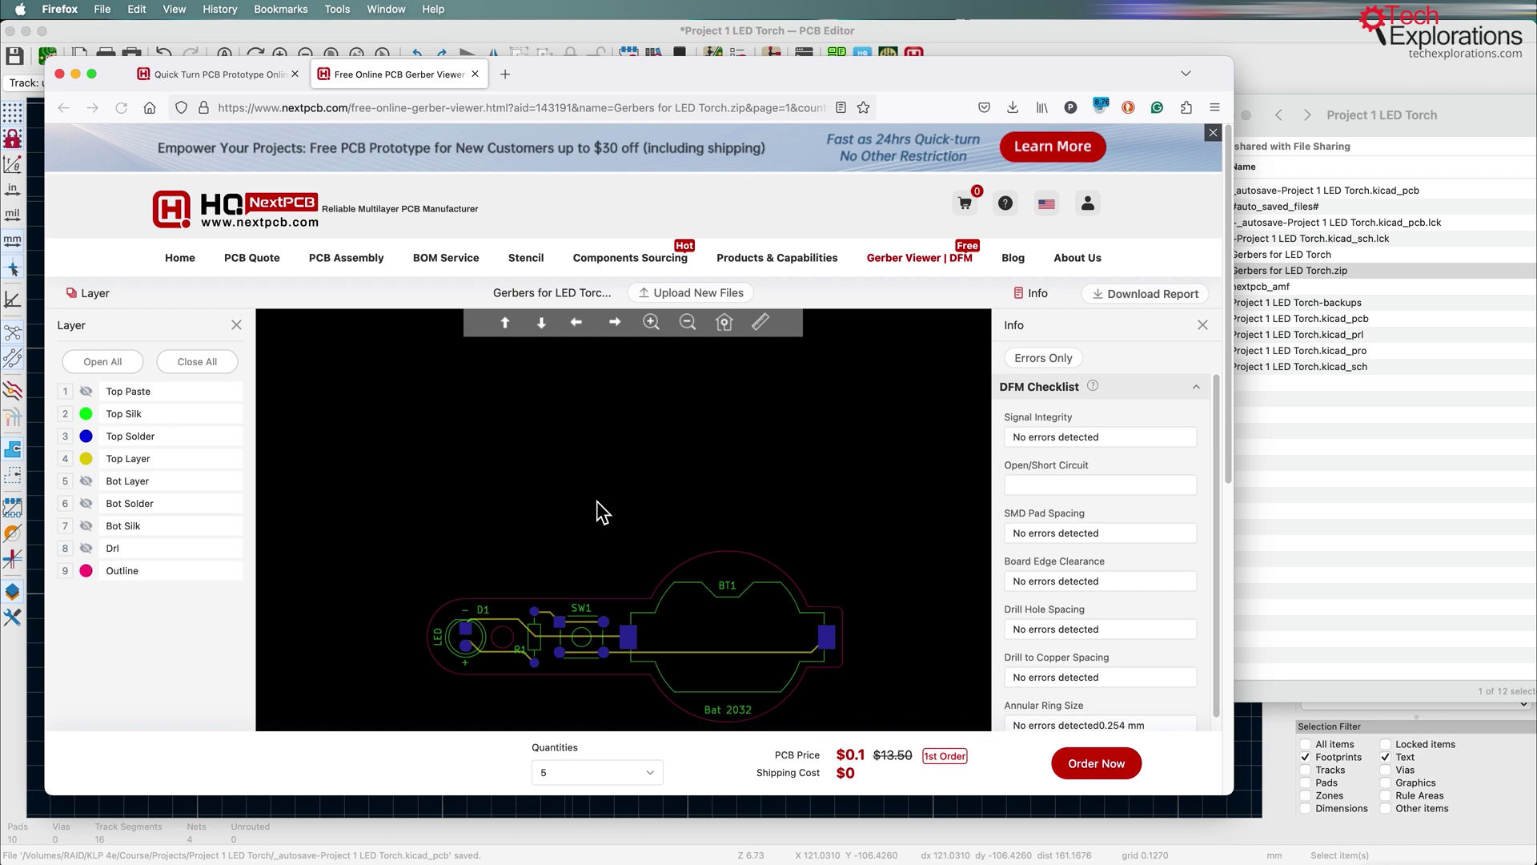
left_click_drag(549, 650, 544, 532)
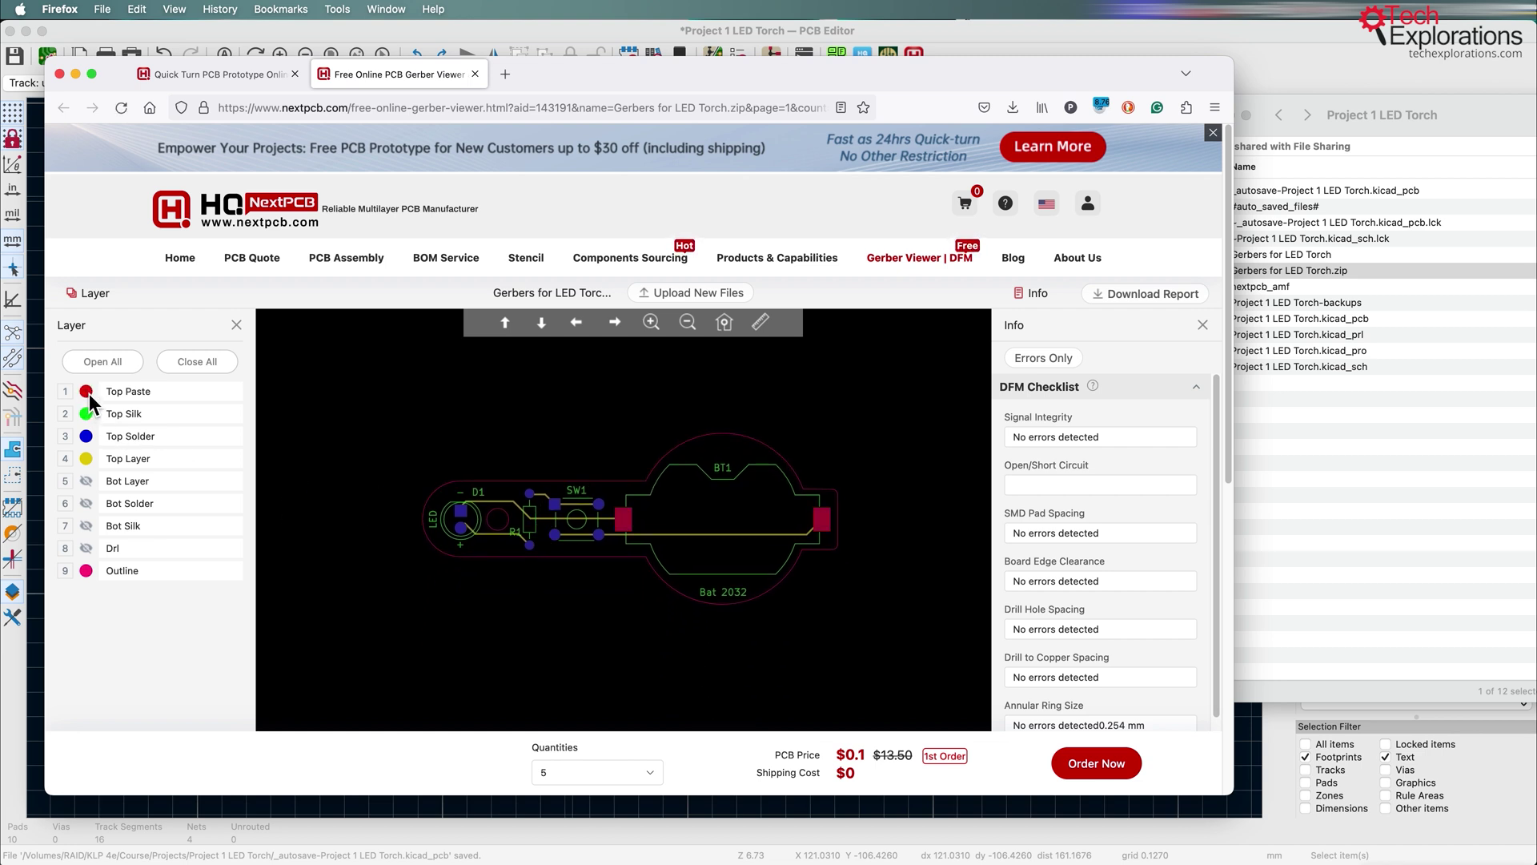
Step: Make the Bot Layer, Bot Solder, Bot Silk and Drl layers visible
left_click(85, 481)
left_click(86, 503)
left_click(85, 525)
left_click(86, 548)
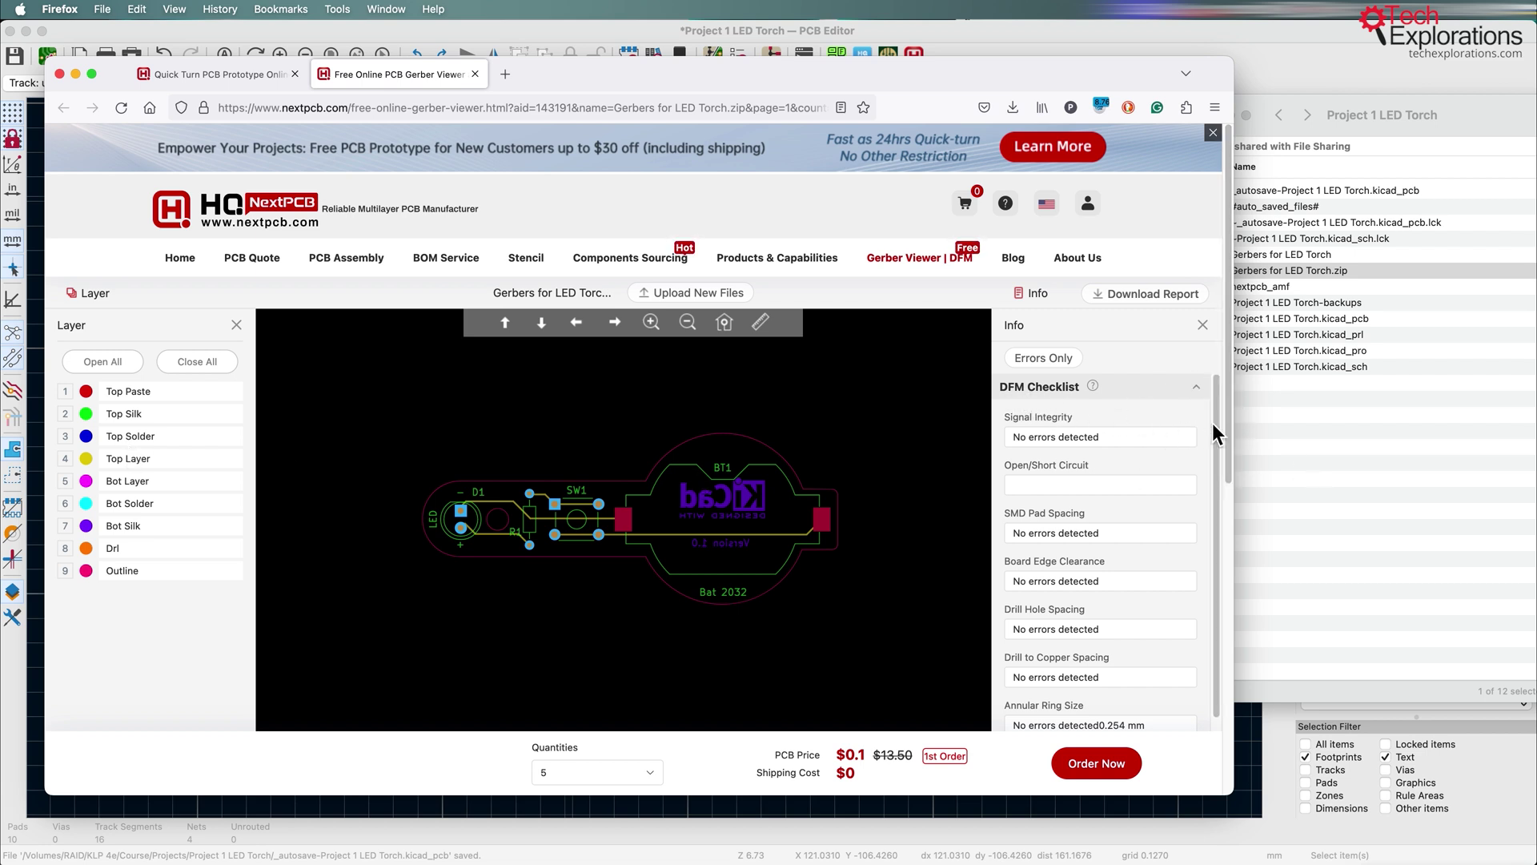
scroll(1218, 432, "down", 2)
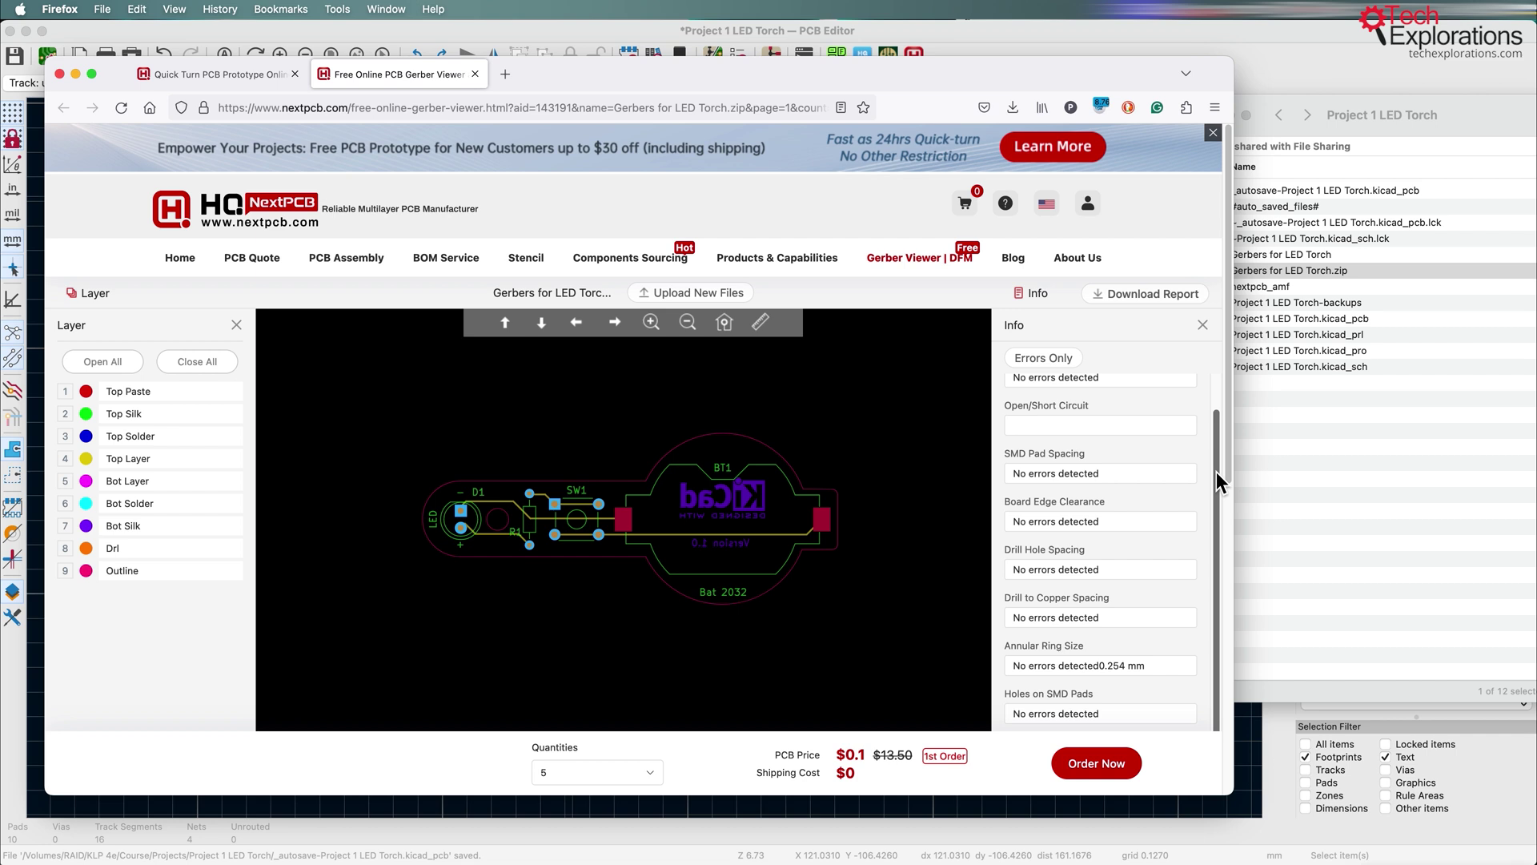
scroll(1231, 449, "down", 6)
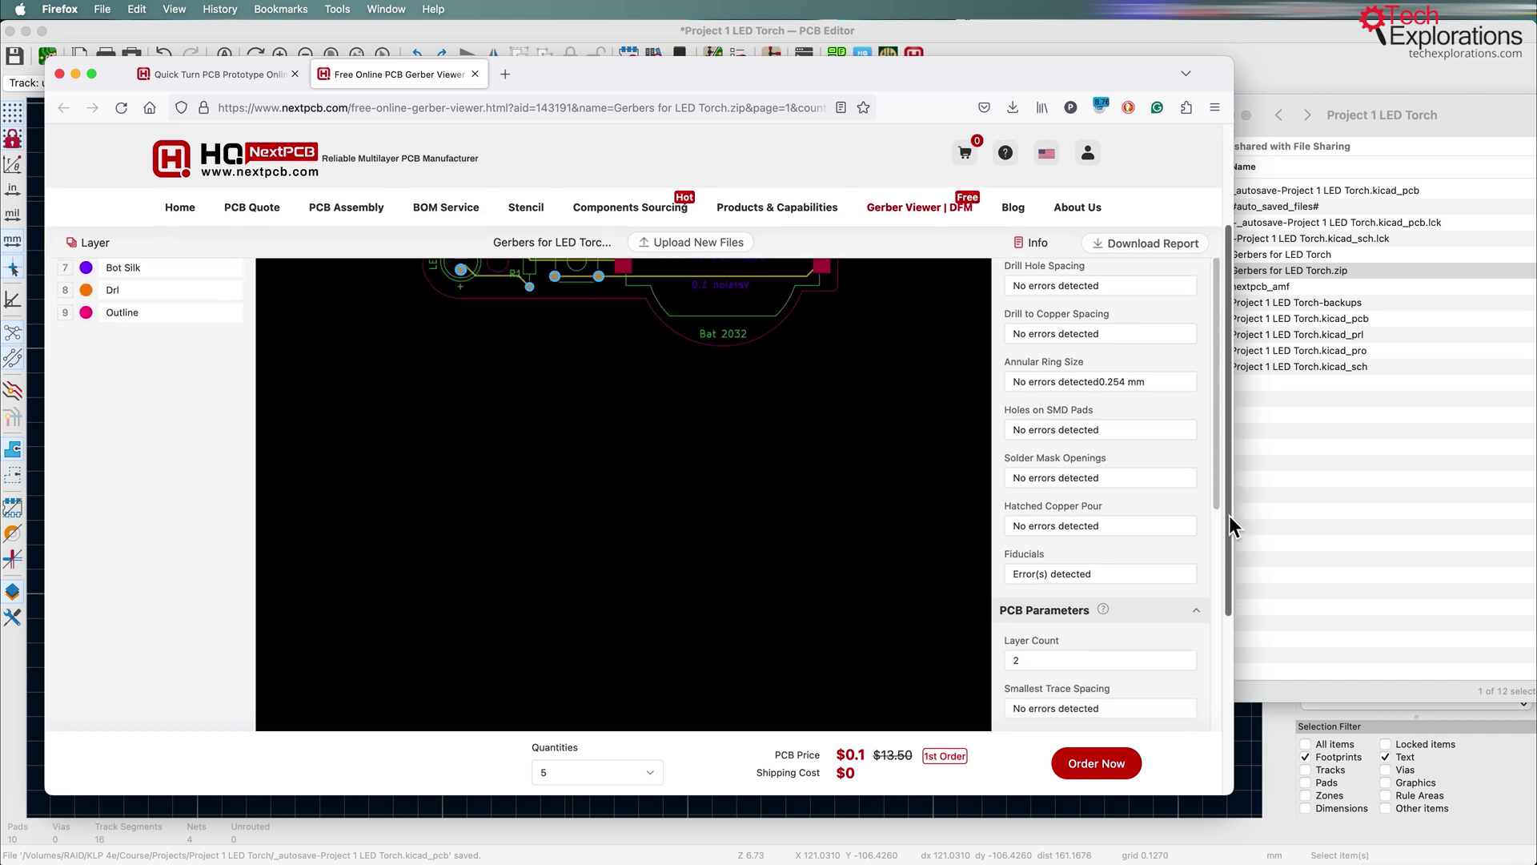
left_click_drag(1221, 497, 1212, 381)
scroll(1232, 308, "up", 6)
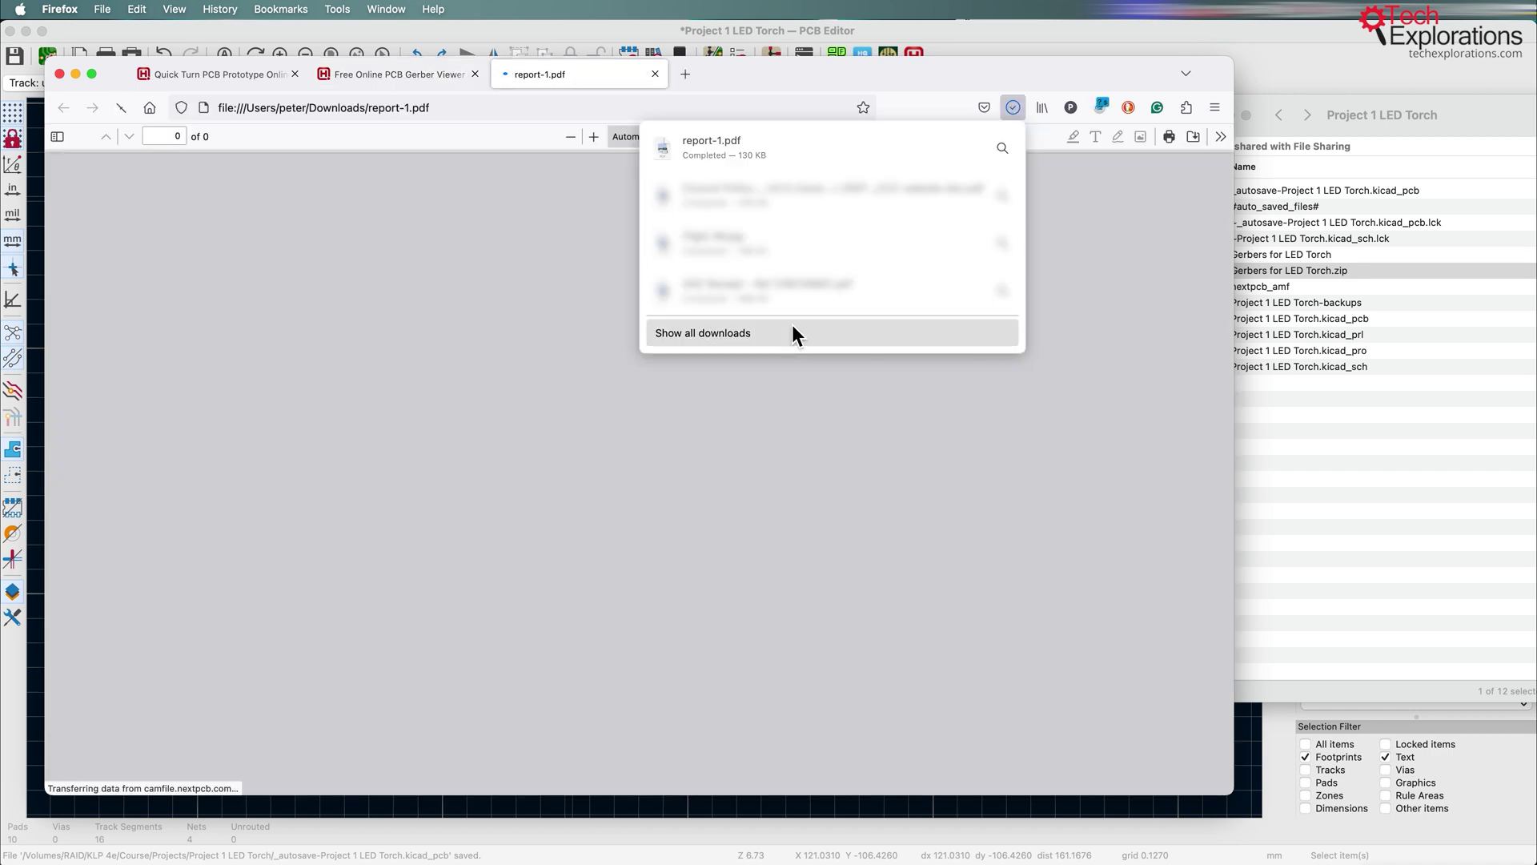
Step: Review report-1.pdf's 25 pass, 1 warn and 1 risk items, then close the PDF
scroll(770, 540, "down", 10)
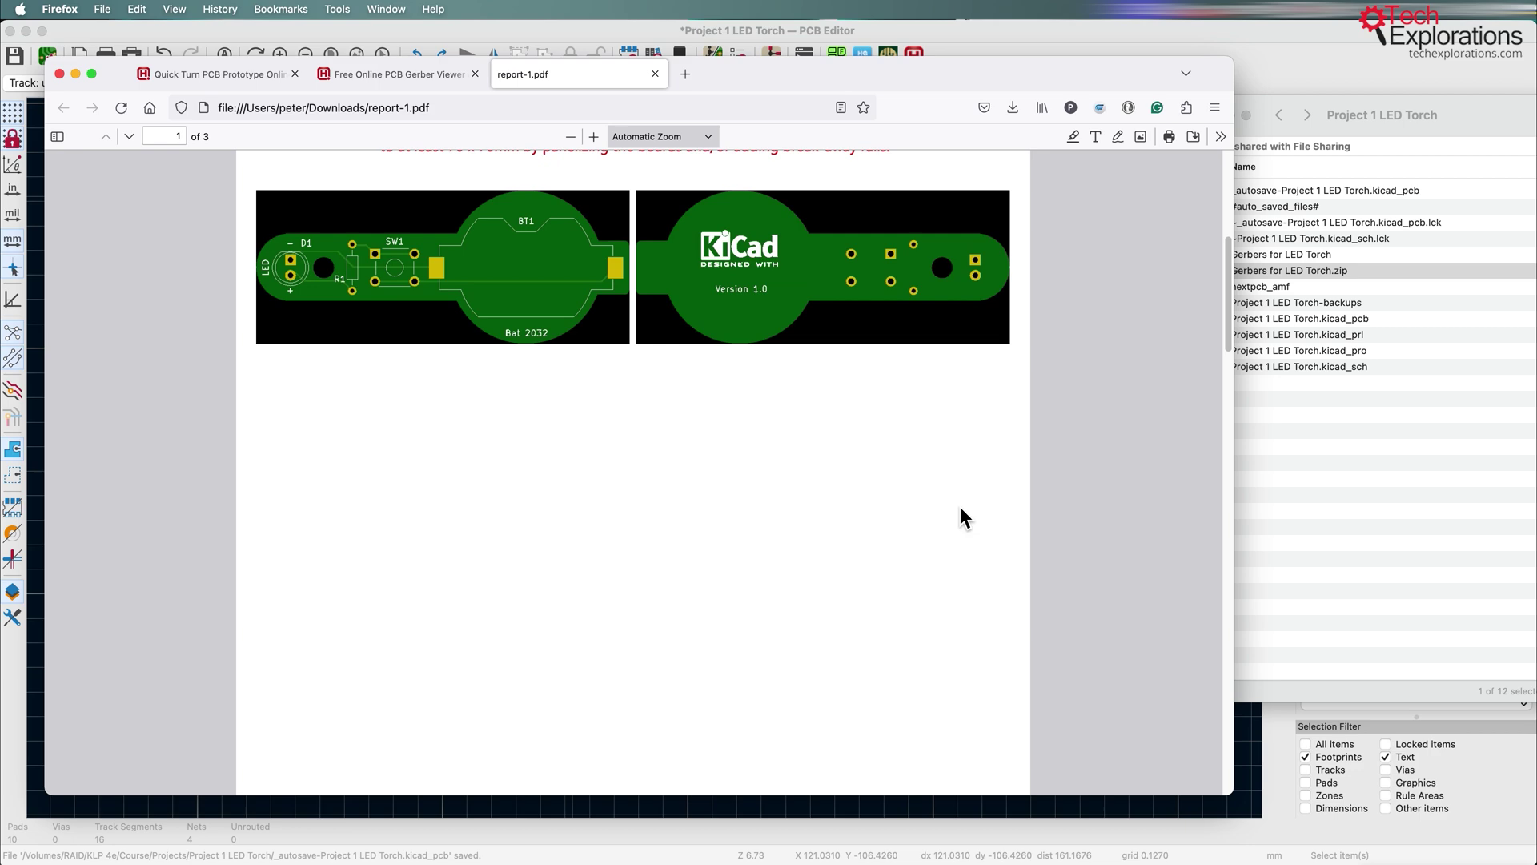
scroll(987, 500, "down", 15)
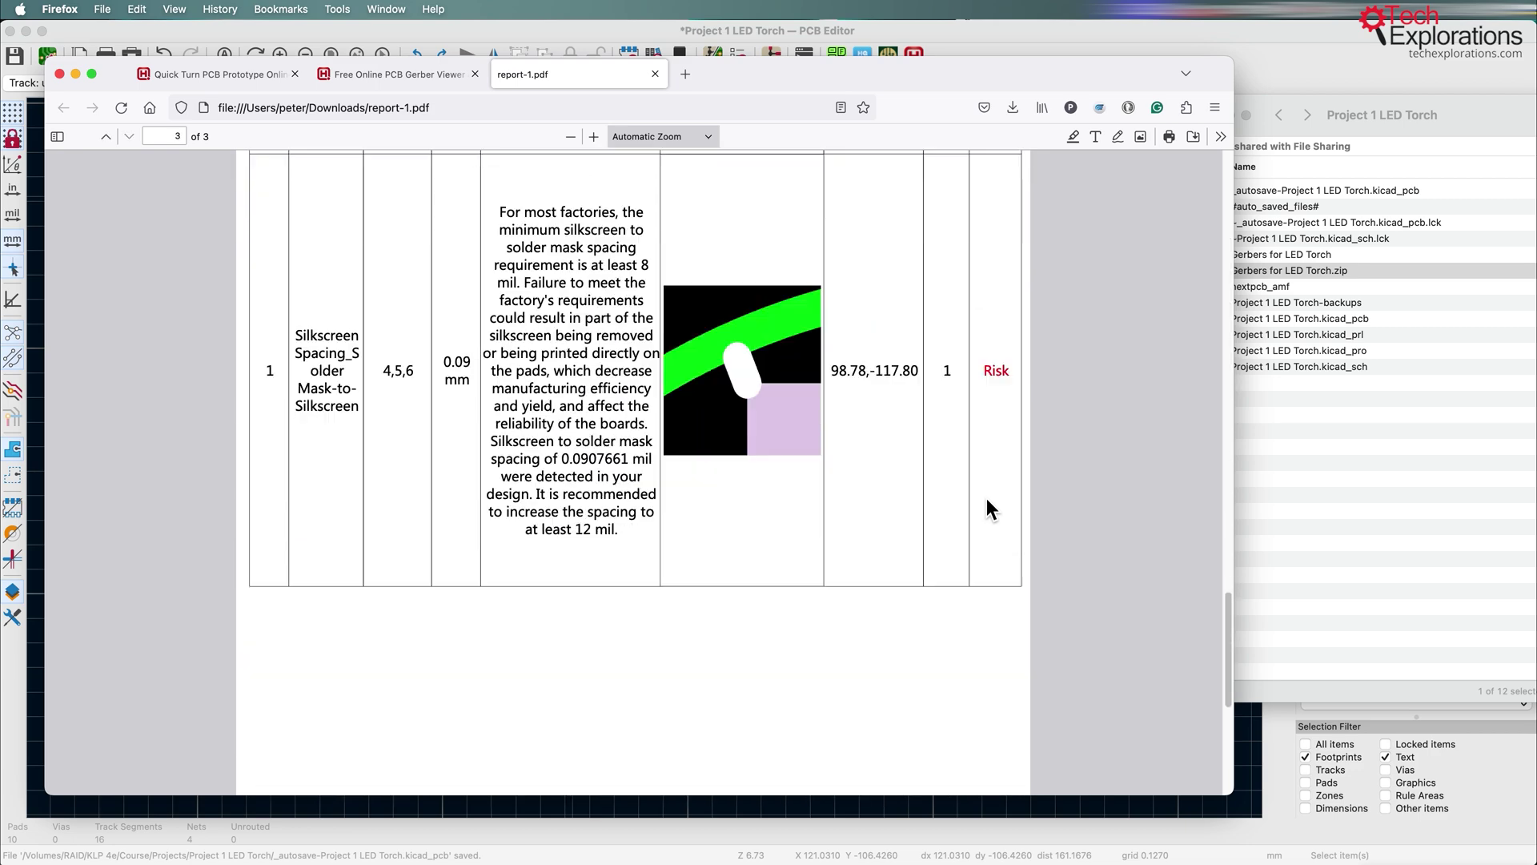
scroll(557, 466, "up", 10)
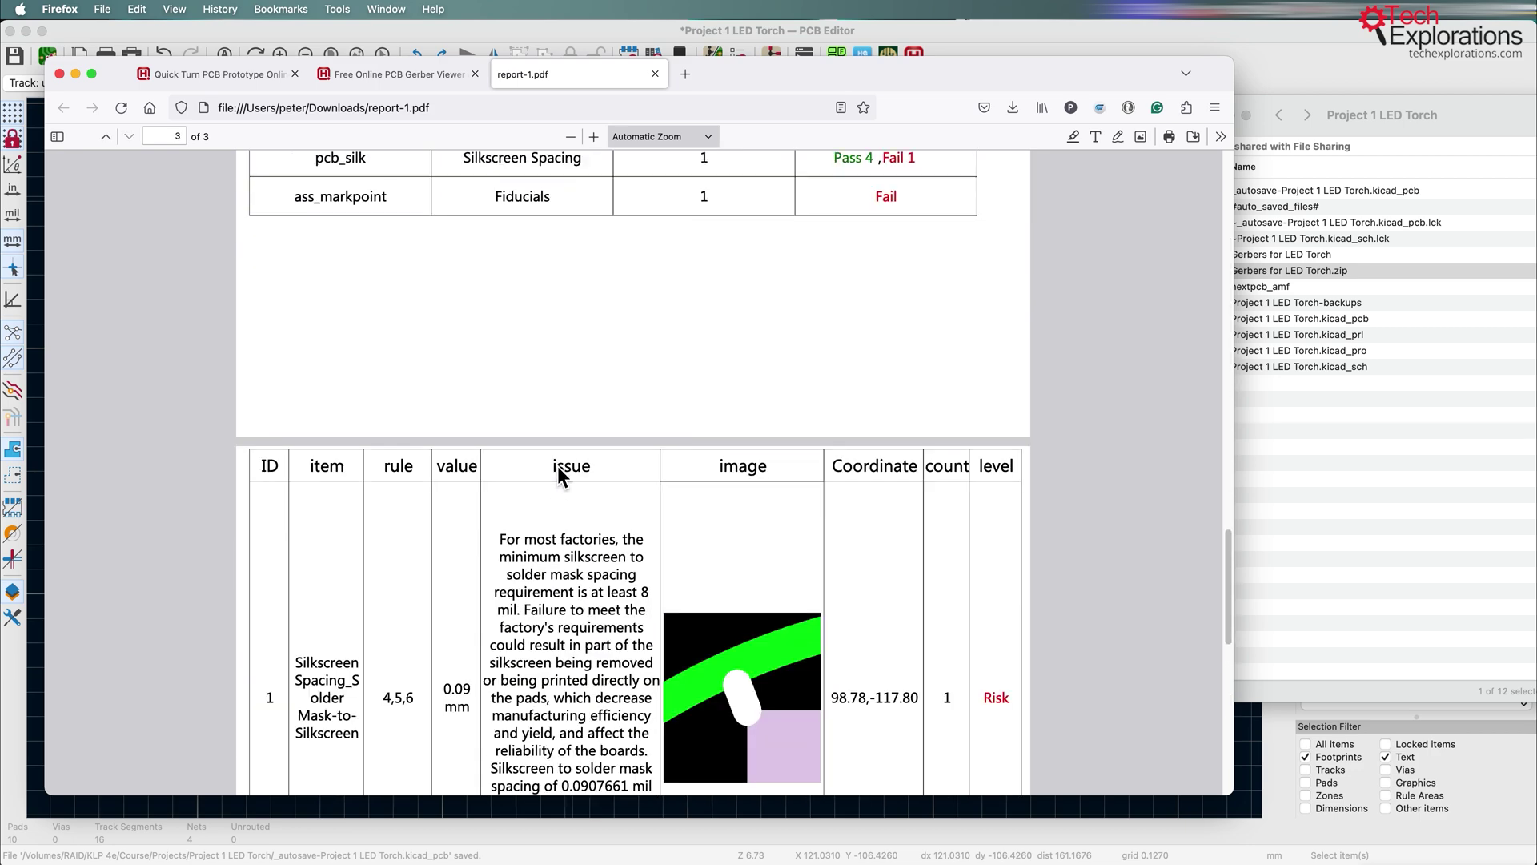
scroll(557, 474, "up", 15)
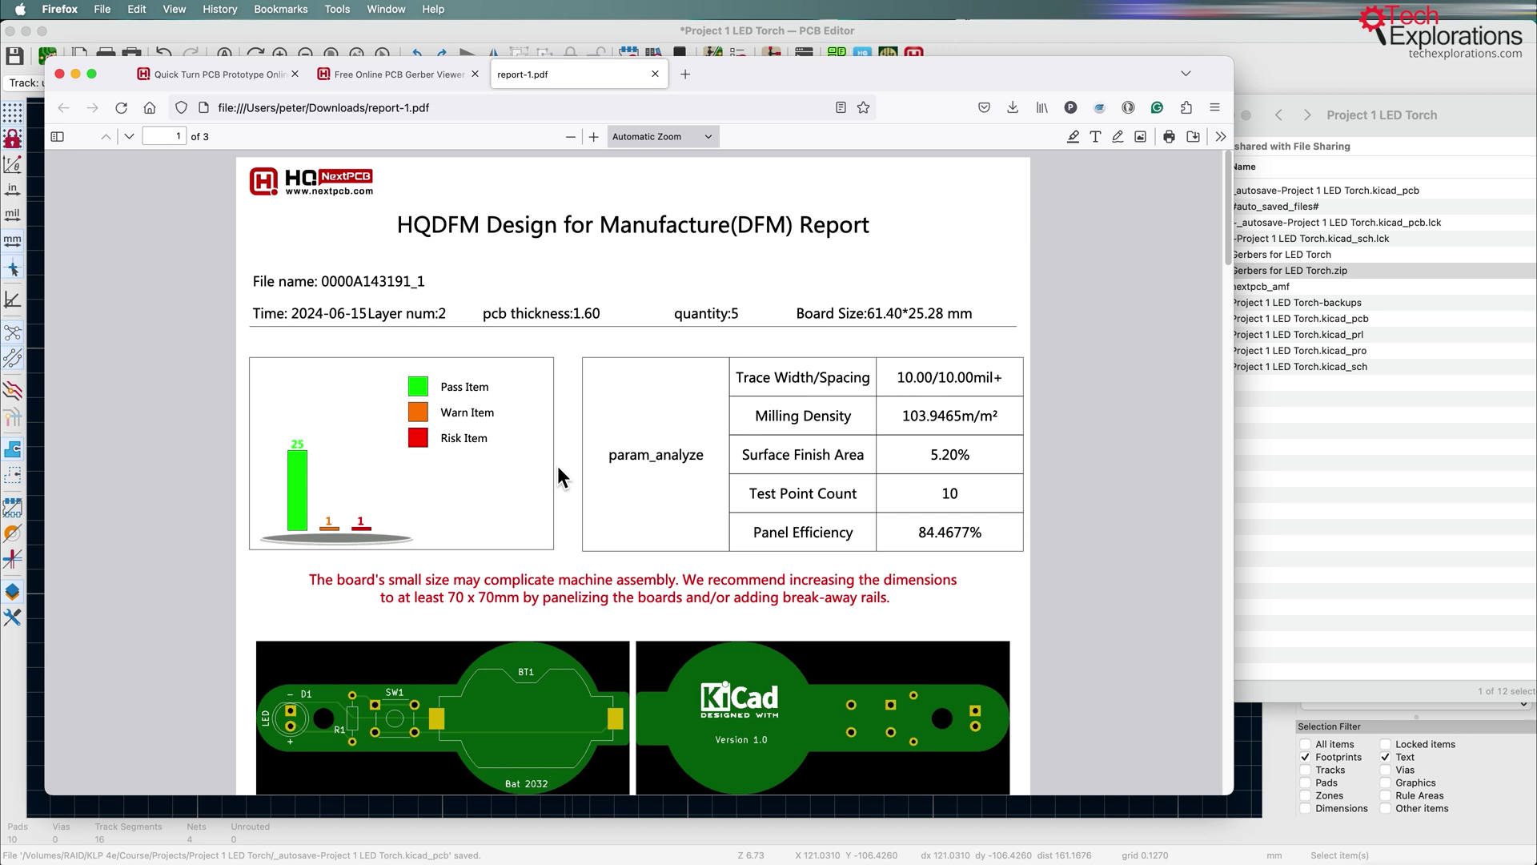
scroll(558, 470, "down", 2)
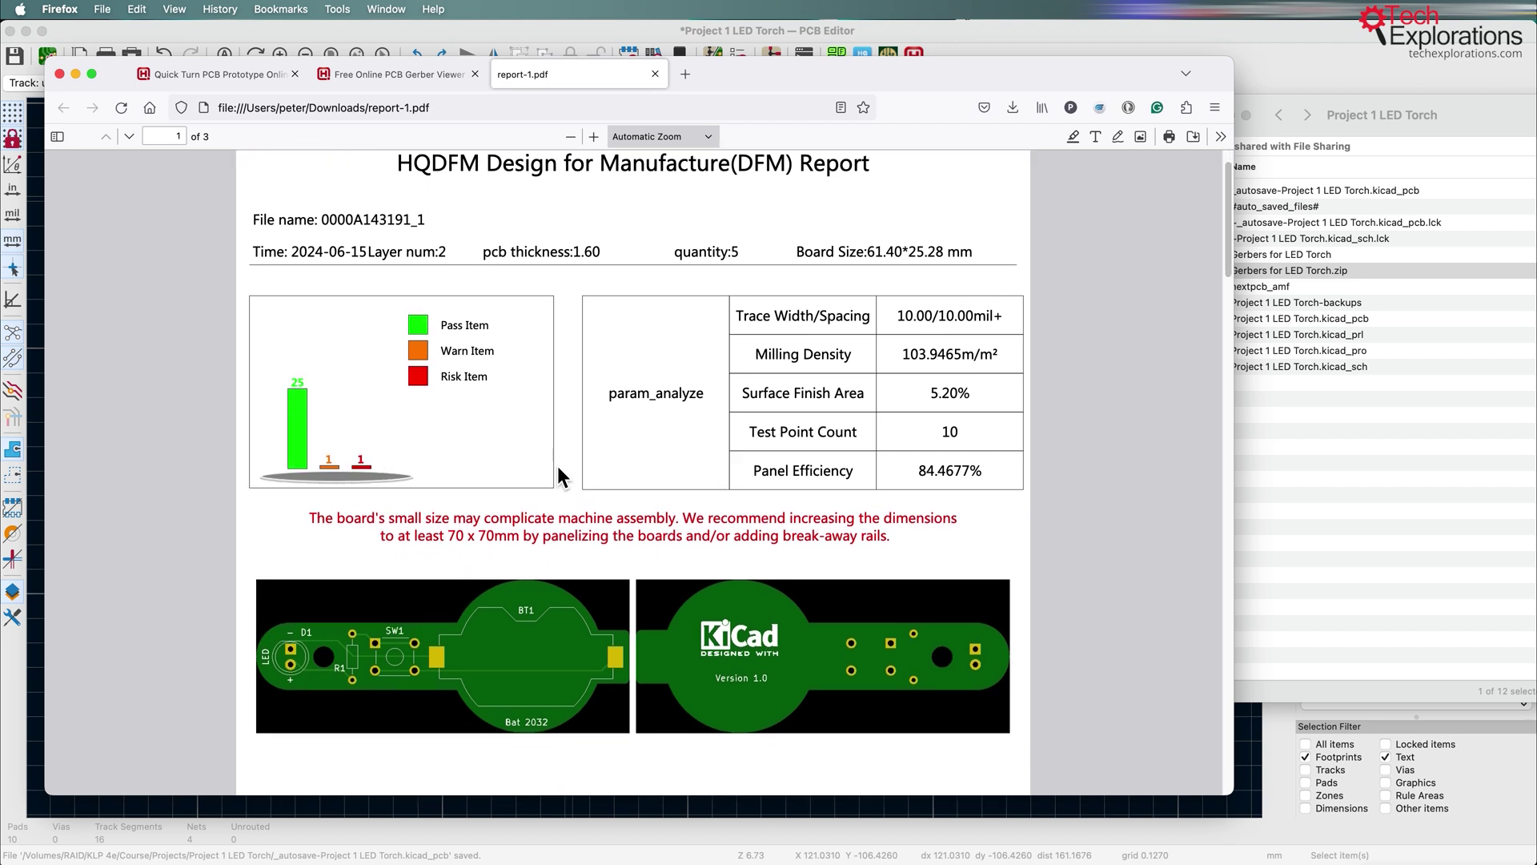
scroll(557, 466, "up", 2)
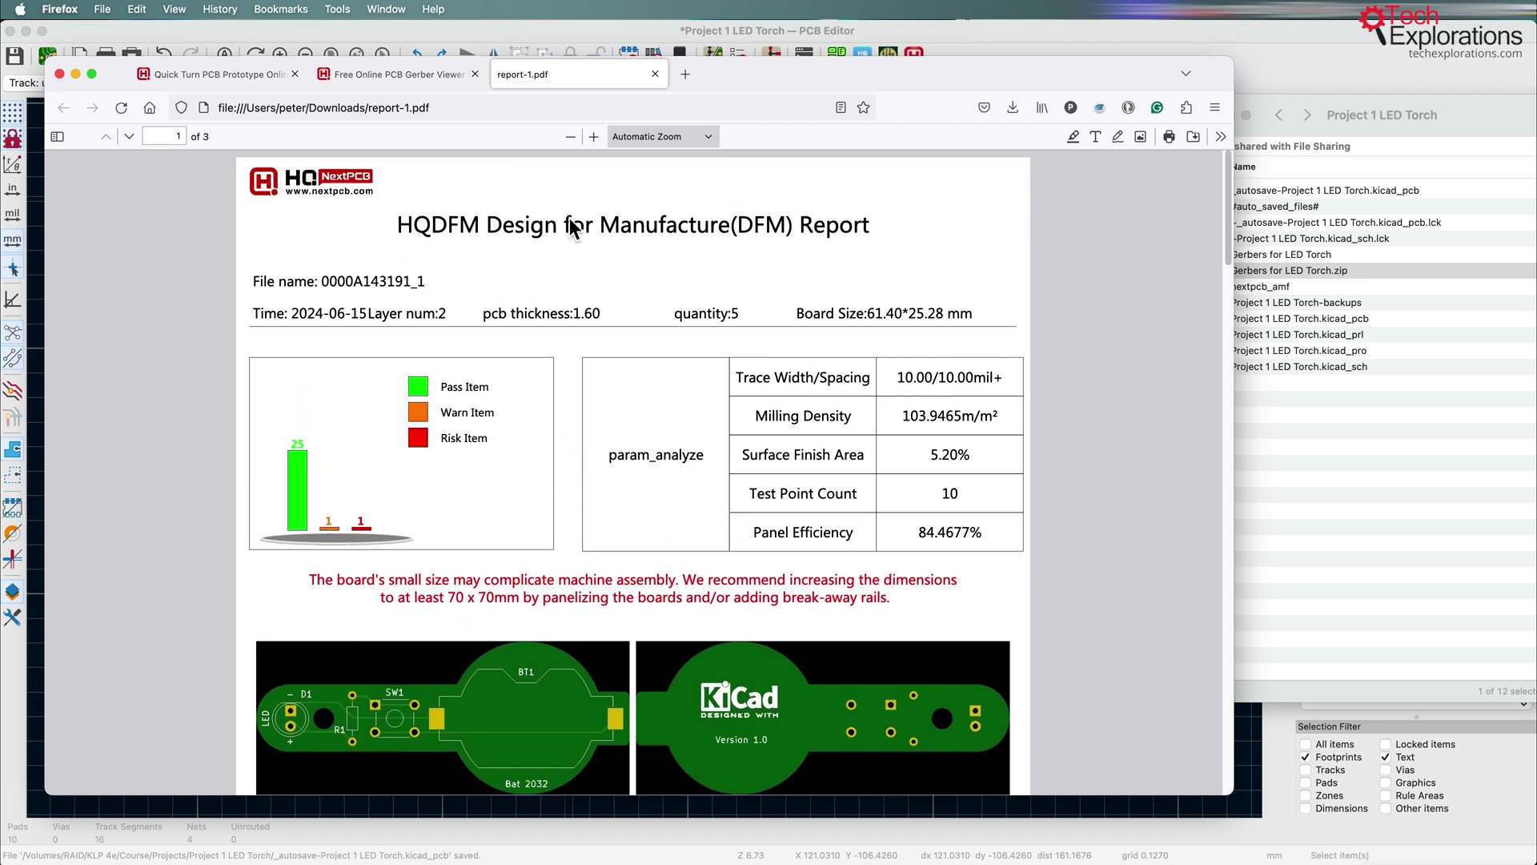
left_click(654, 78)
mouse_move(909, 296)
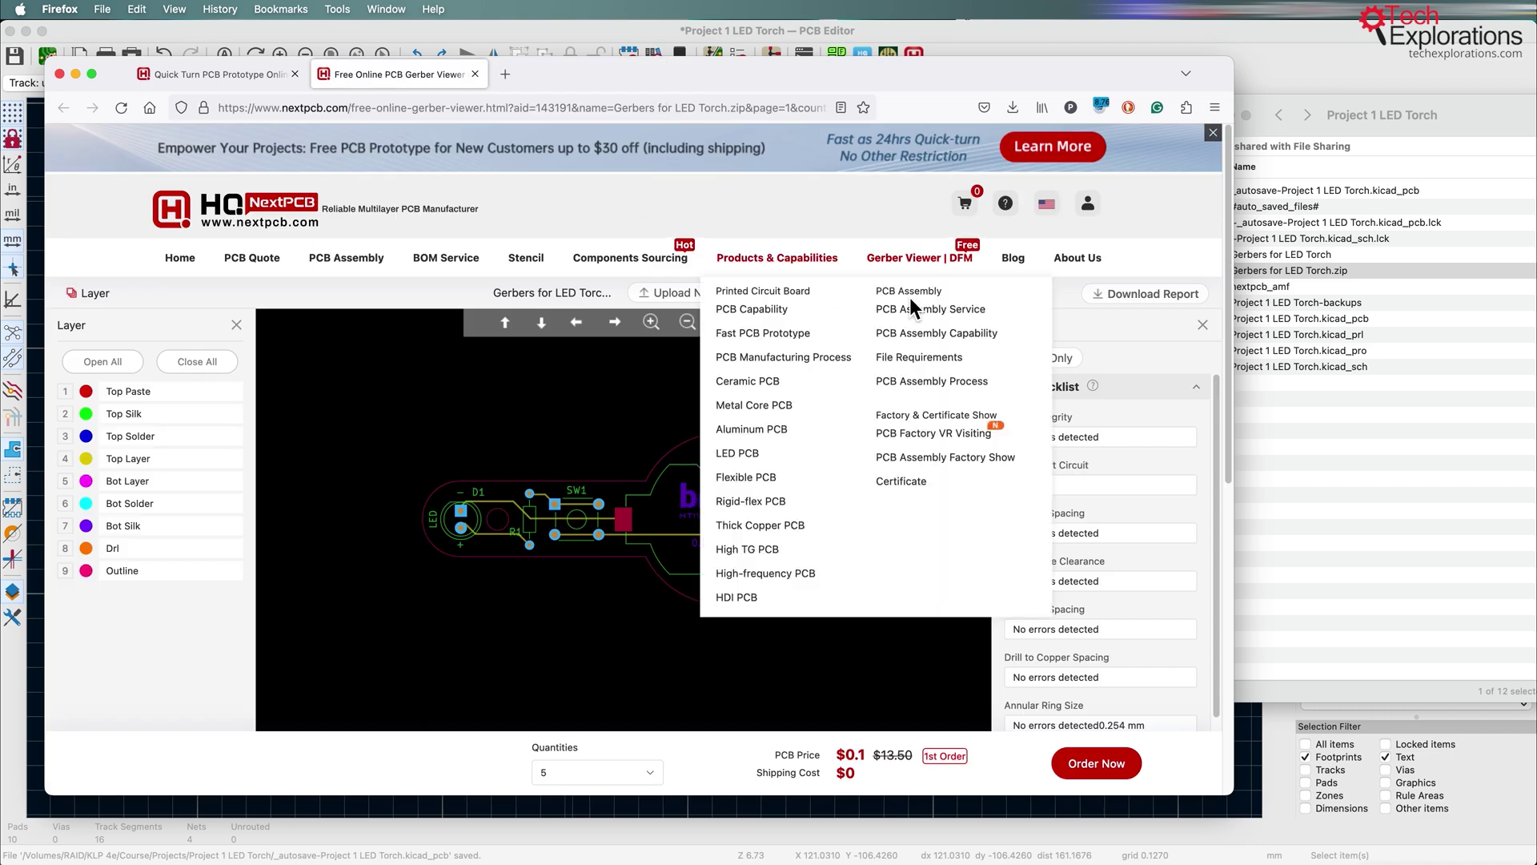